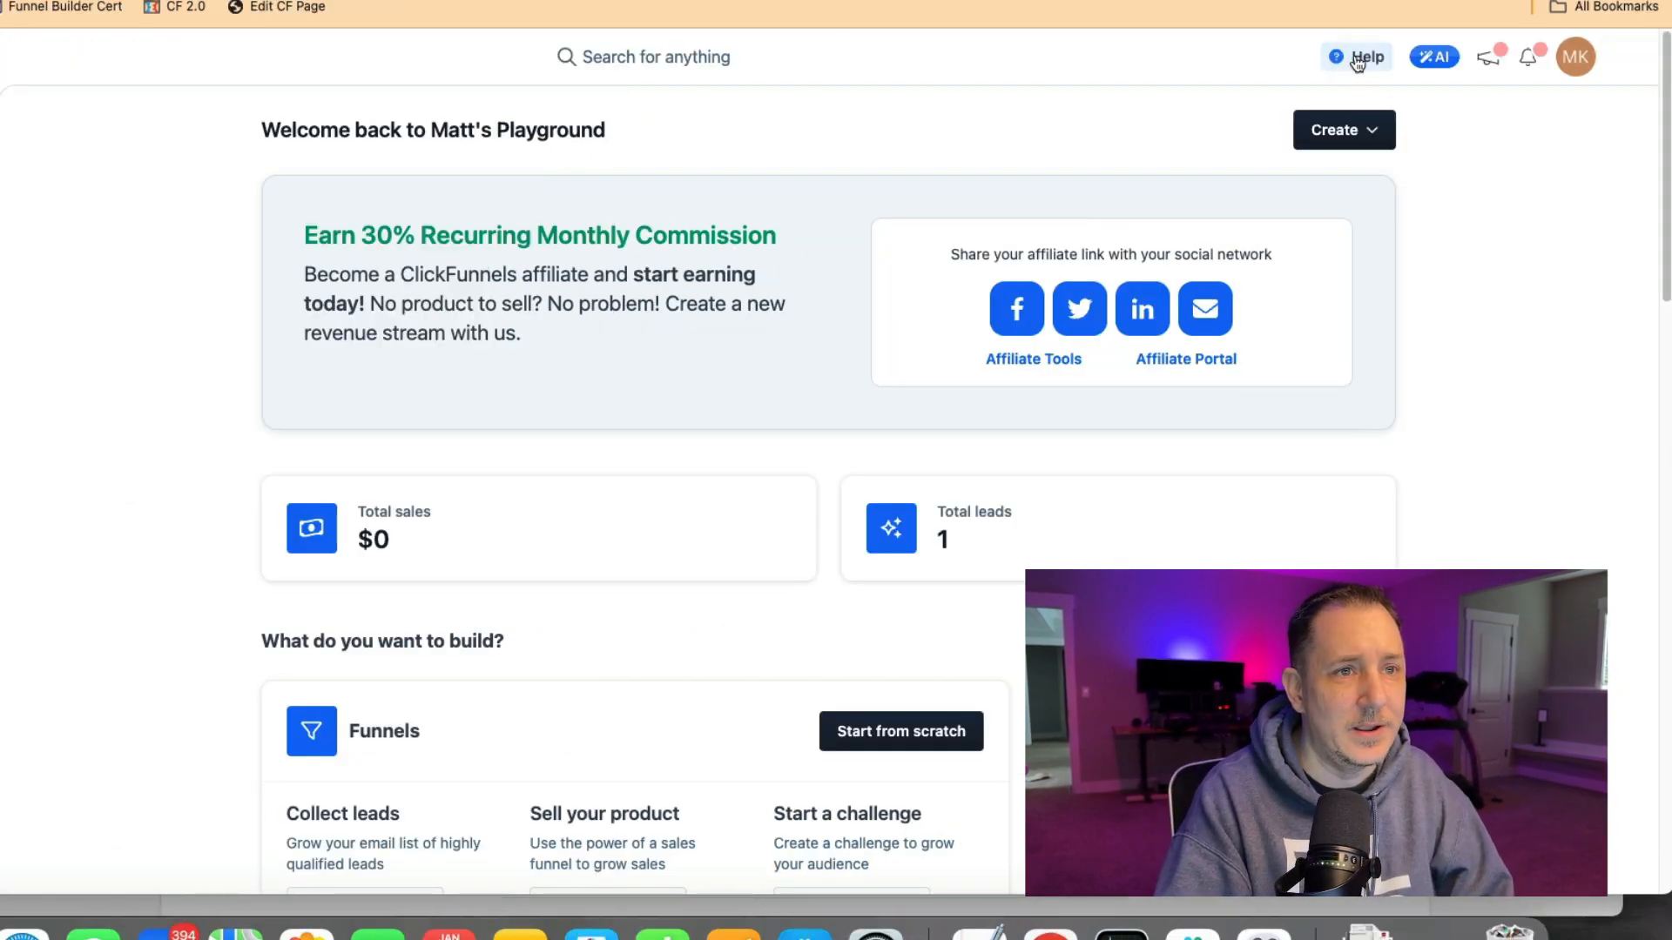
Ask the AI Support Bot in the Resource Center how to add a domain.
click(1357, 59)
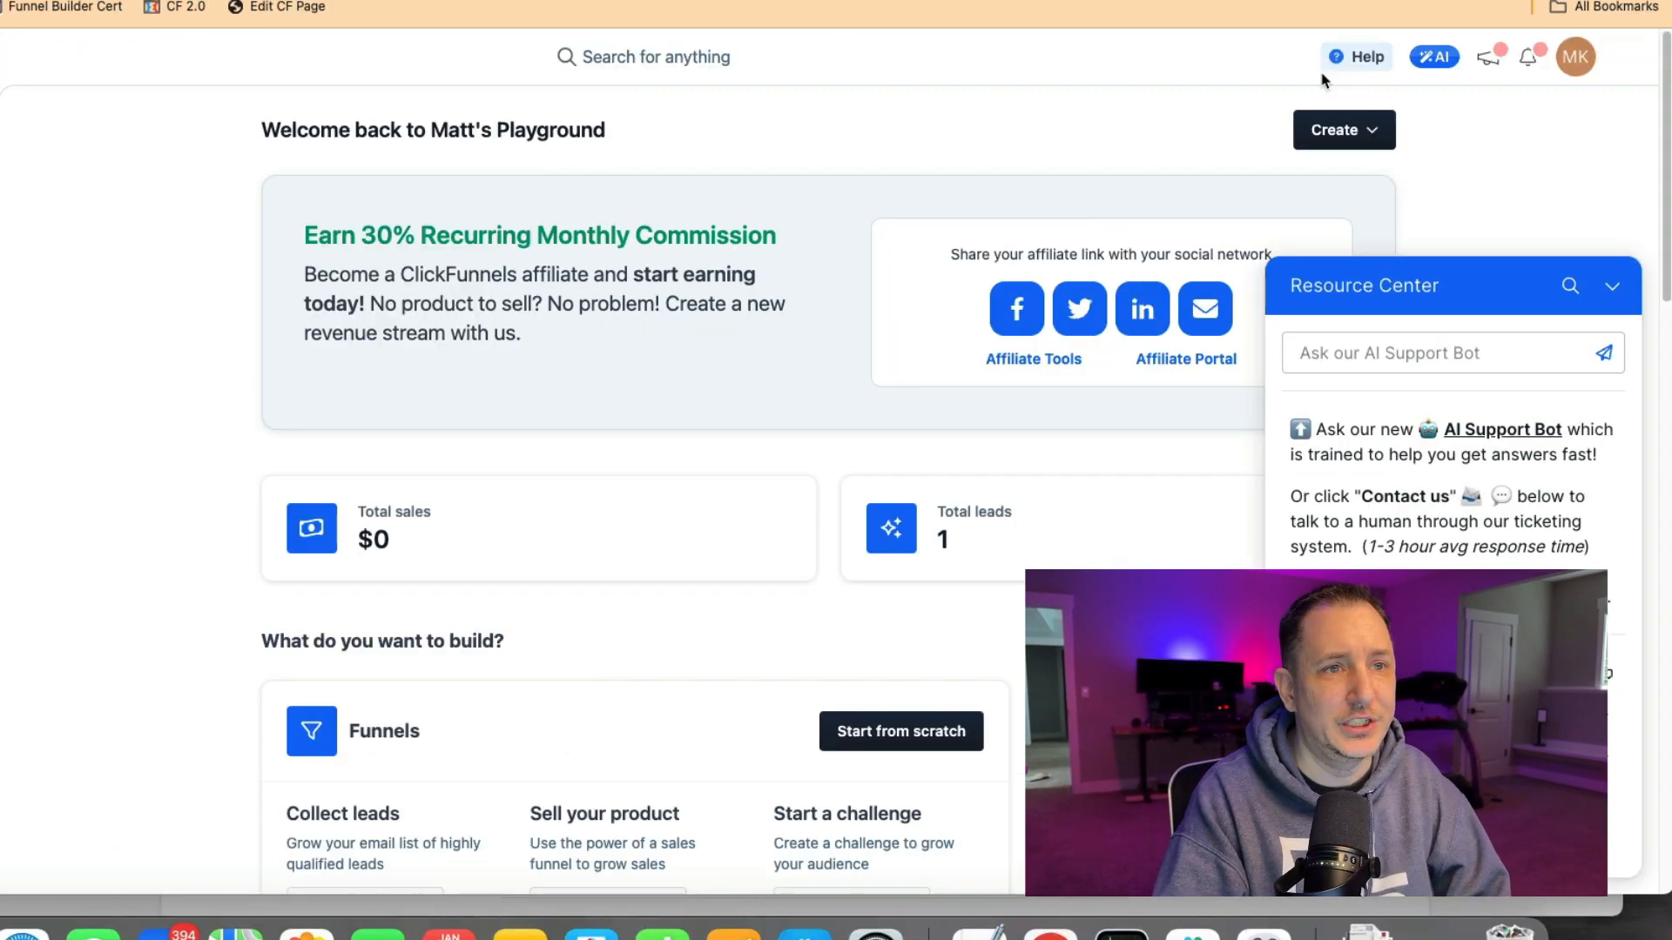
click(1391, 355)
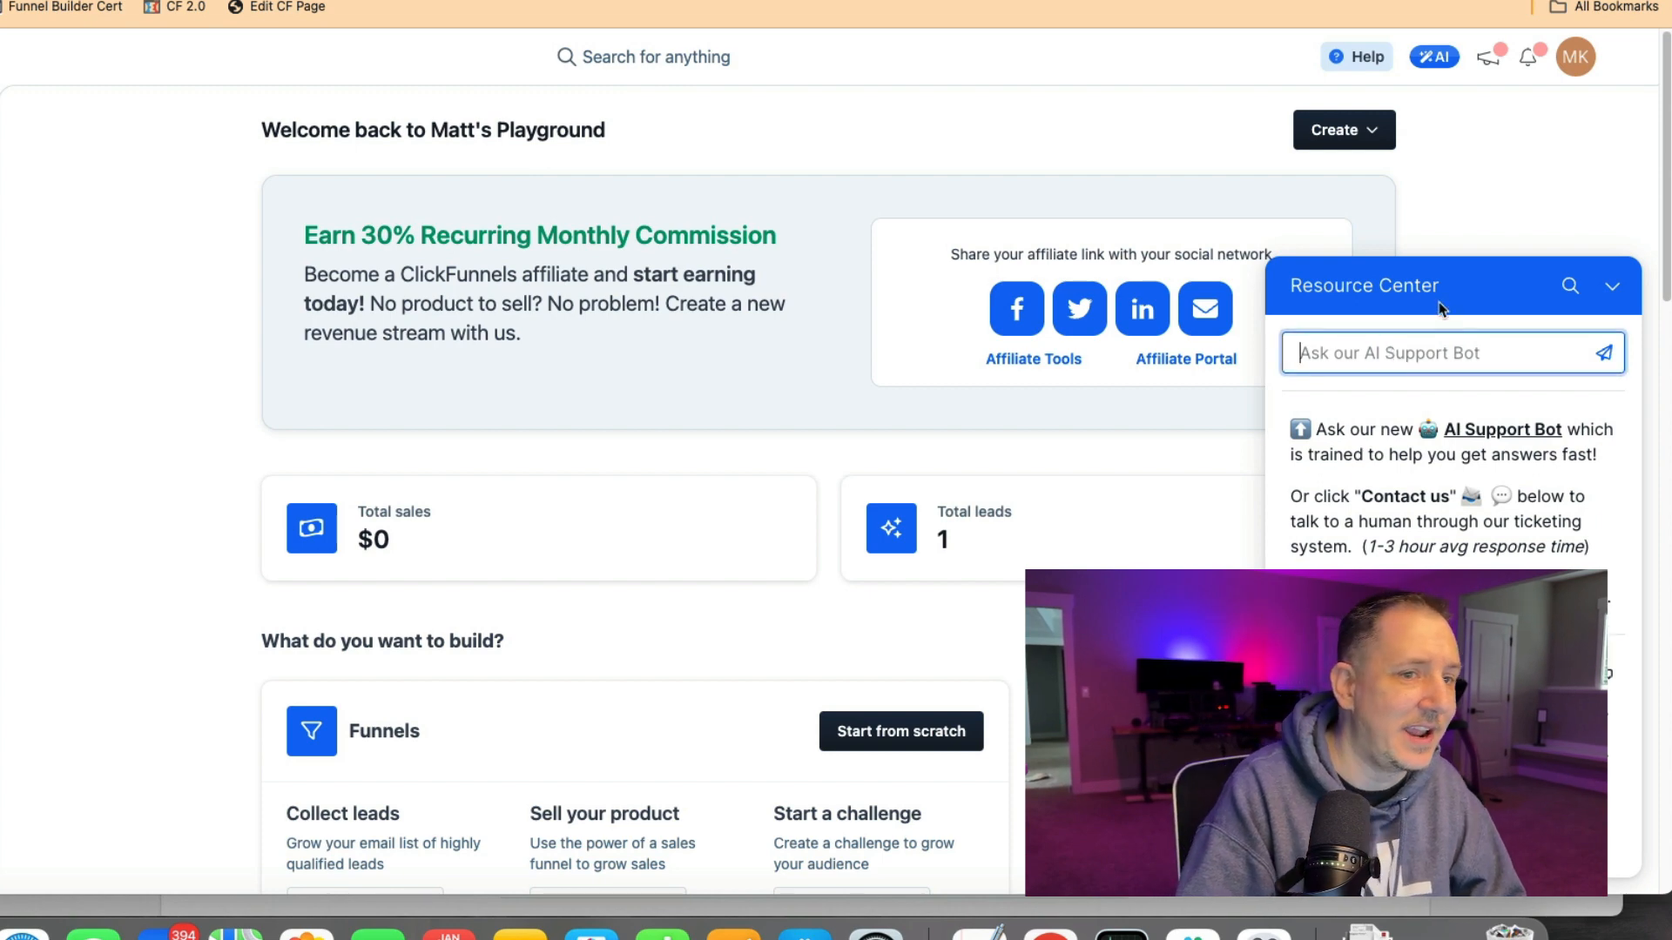
text(add domain)
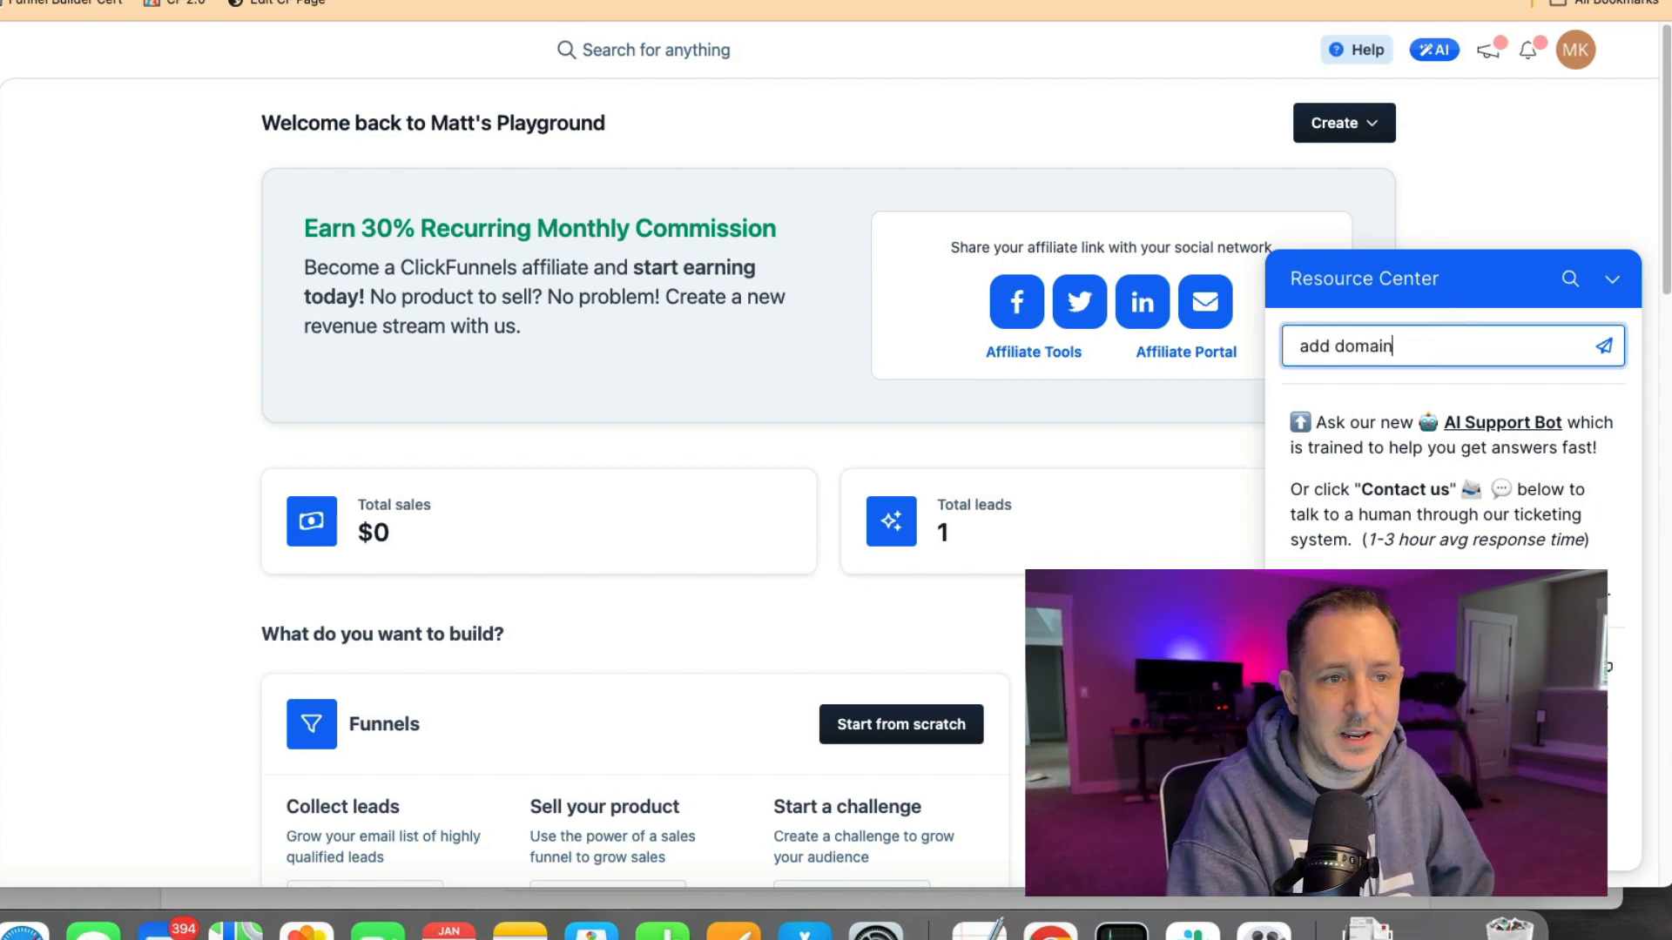
key(Return)
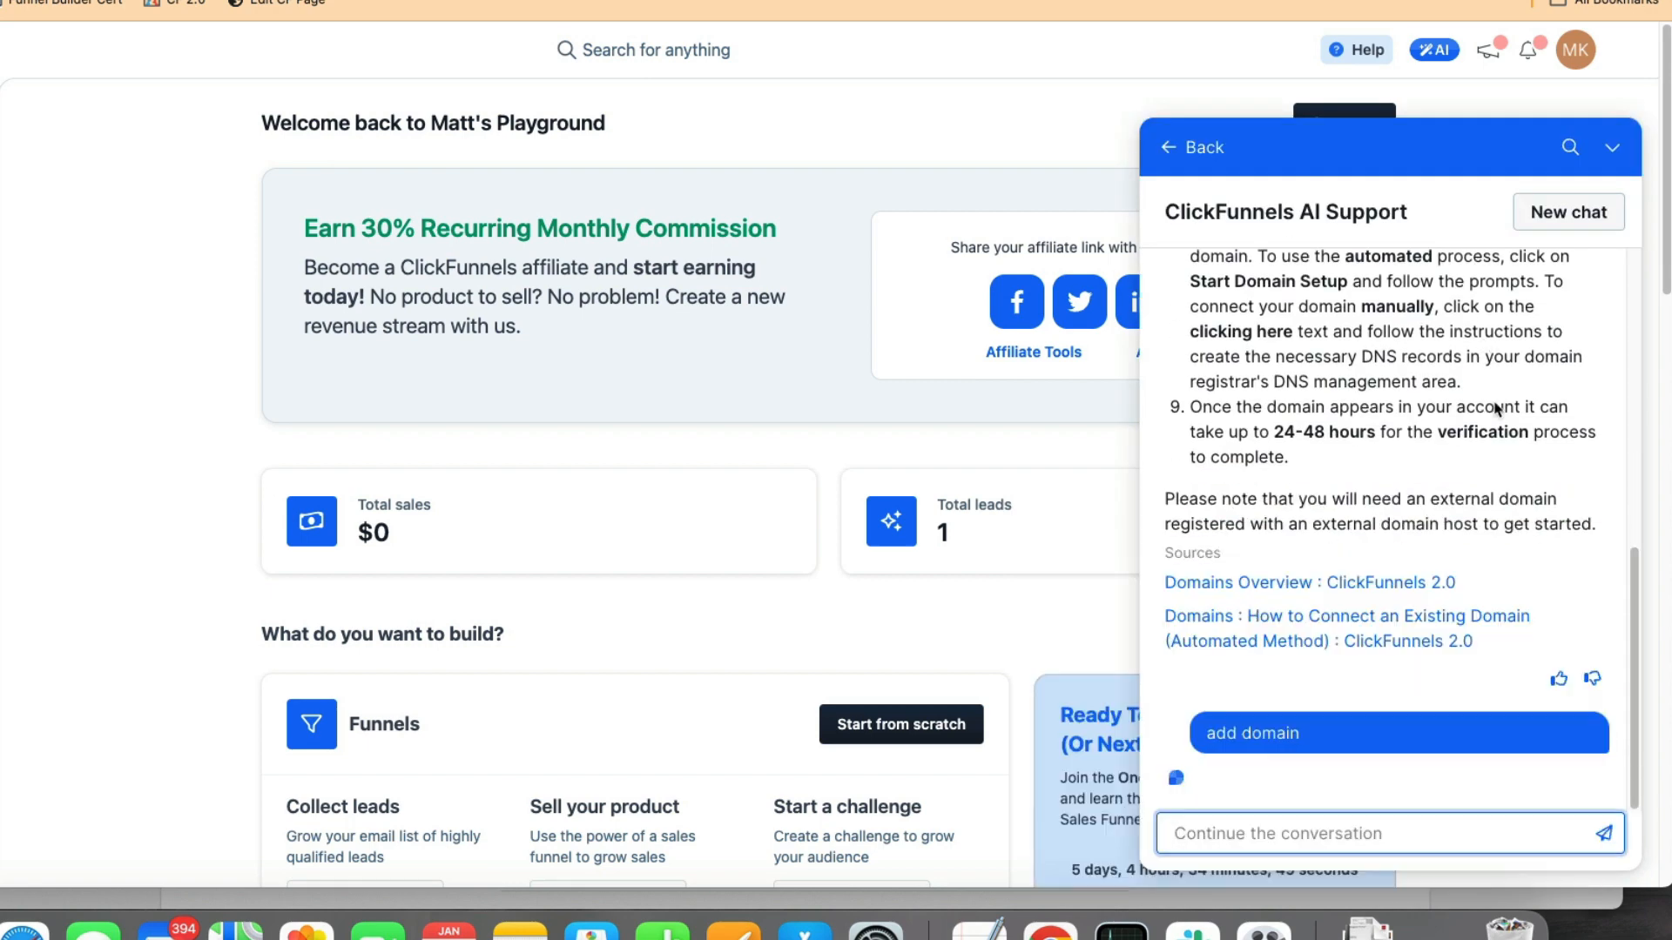
Read through the AI Support answer listing the domain setup steps.
scroll(1397, 483, up, 5)
scroll(1272, 401, down, 2)
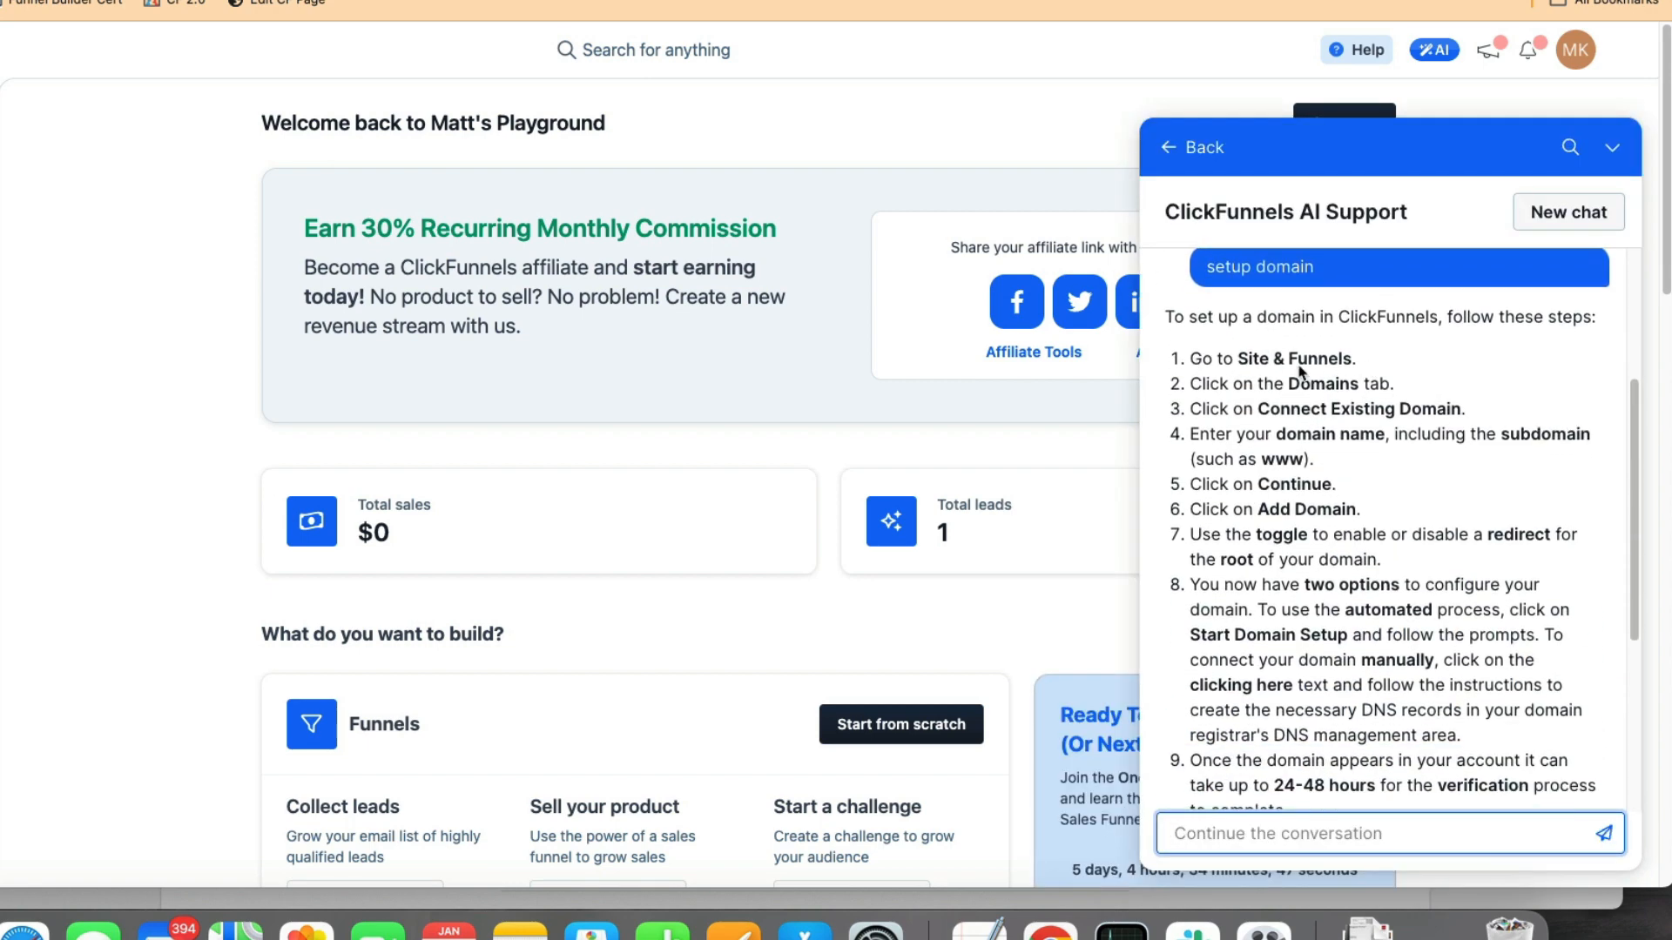
scroll(1289, 352, down, 2)
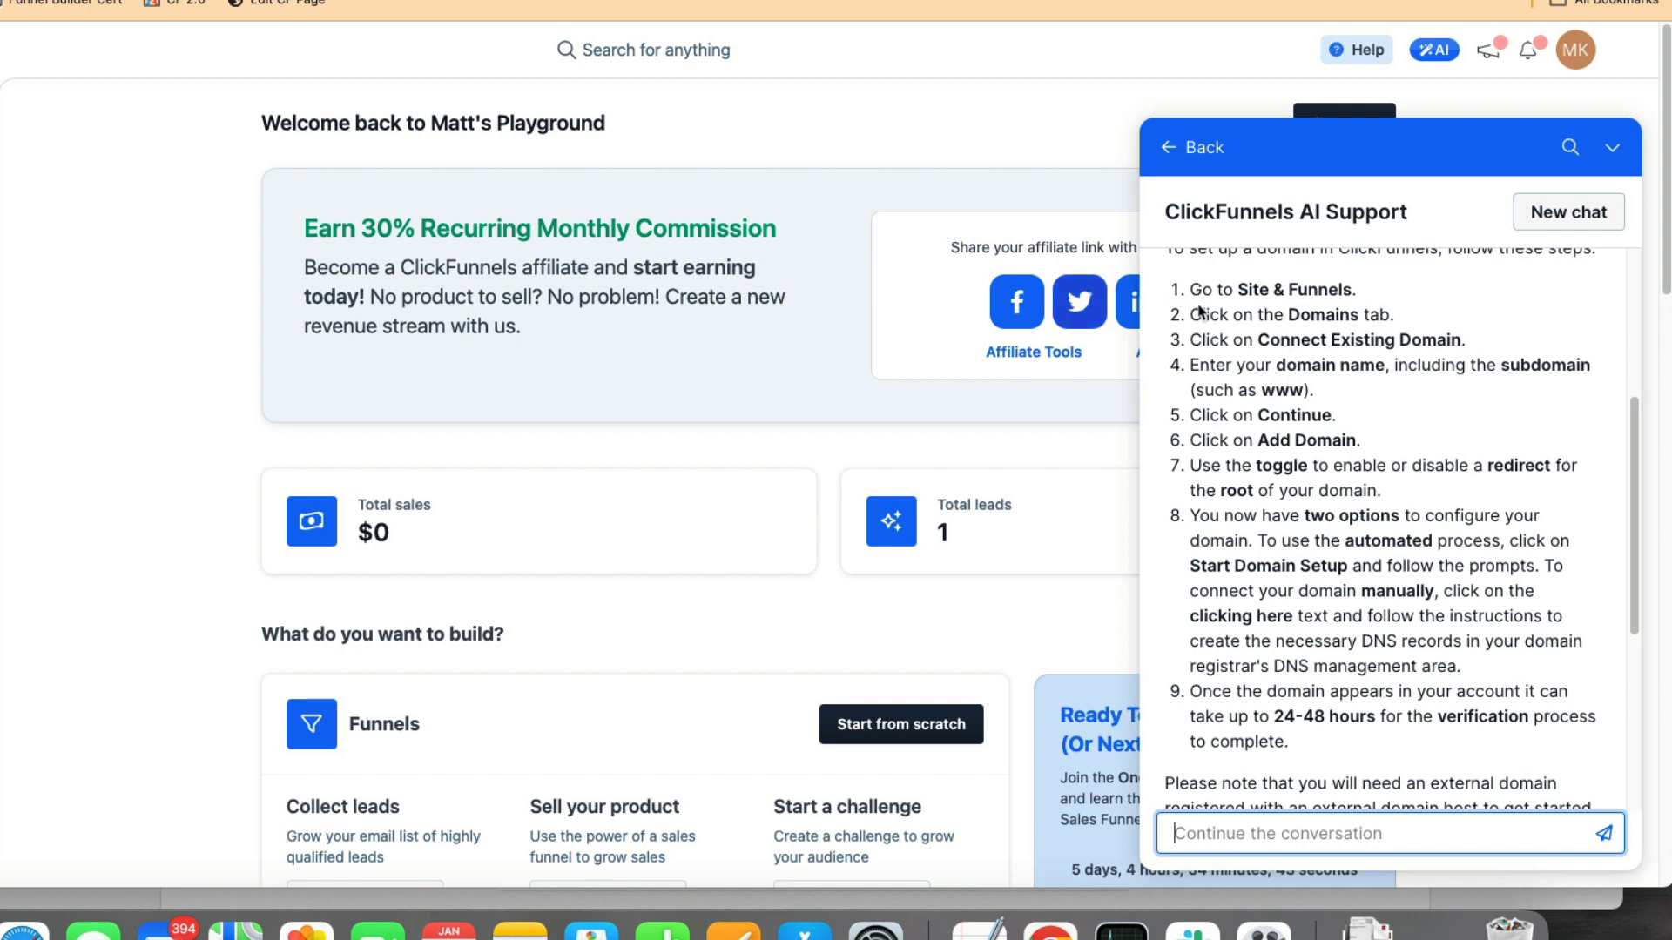
scroll(714, 261, down, 1)
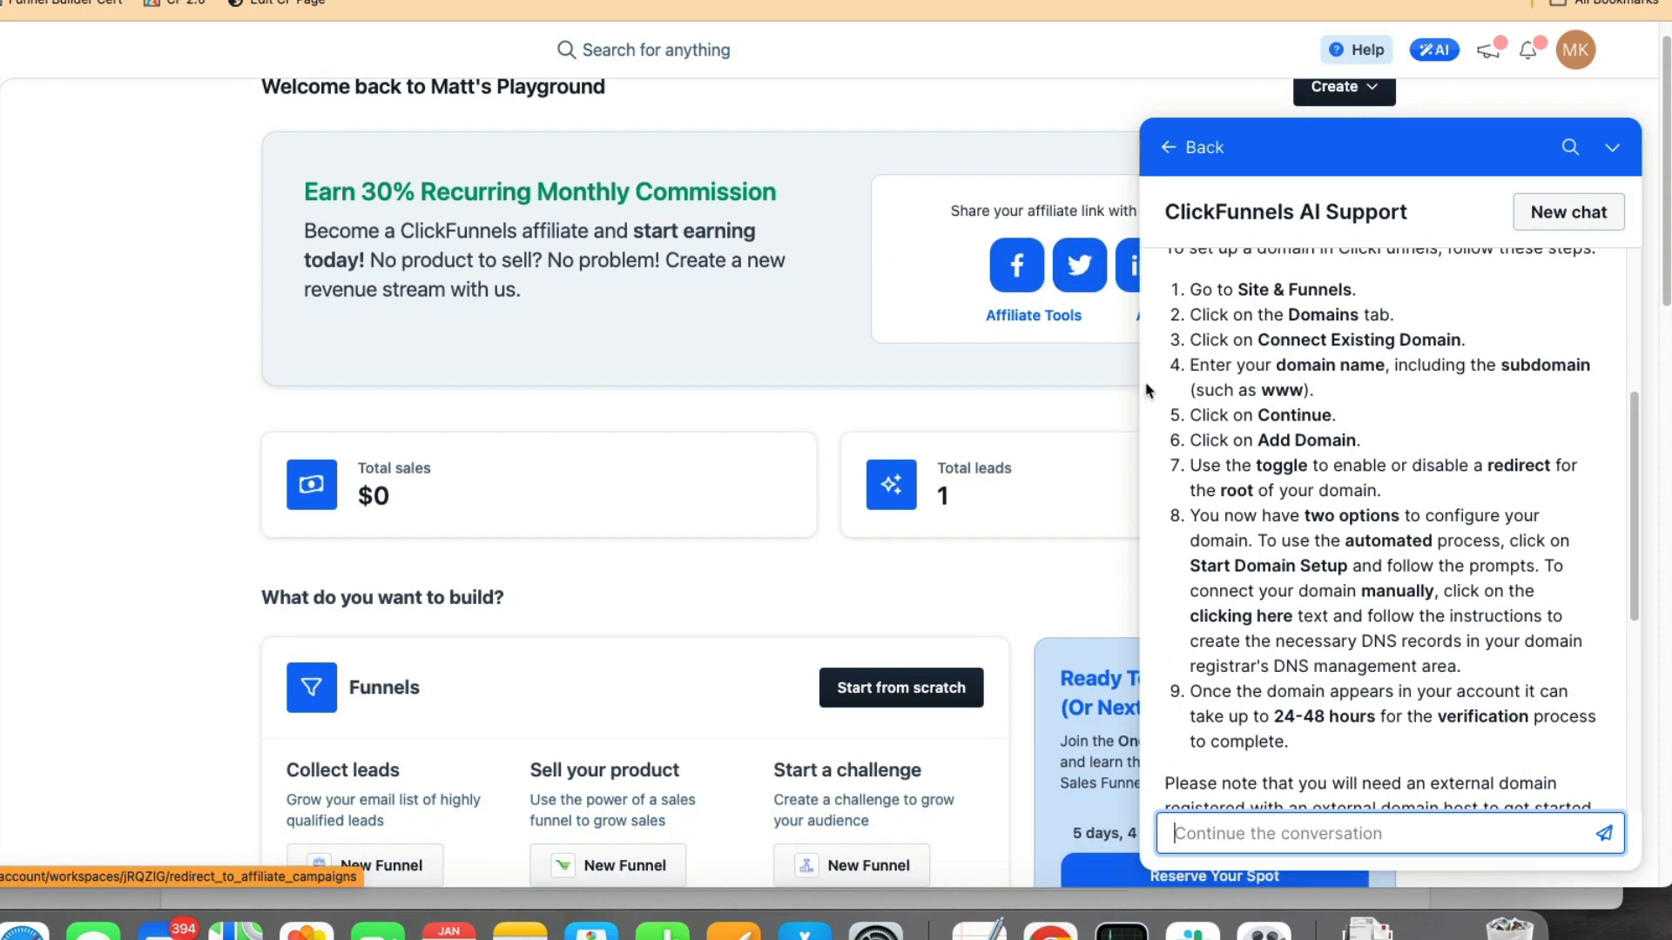
scroll(1363, 482, down, 5)
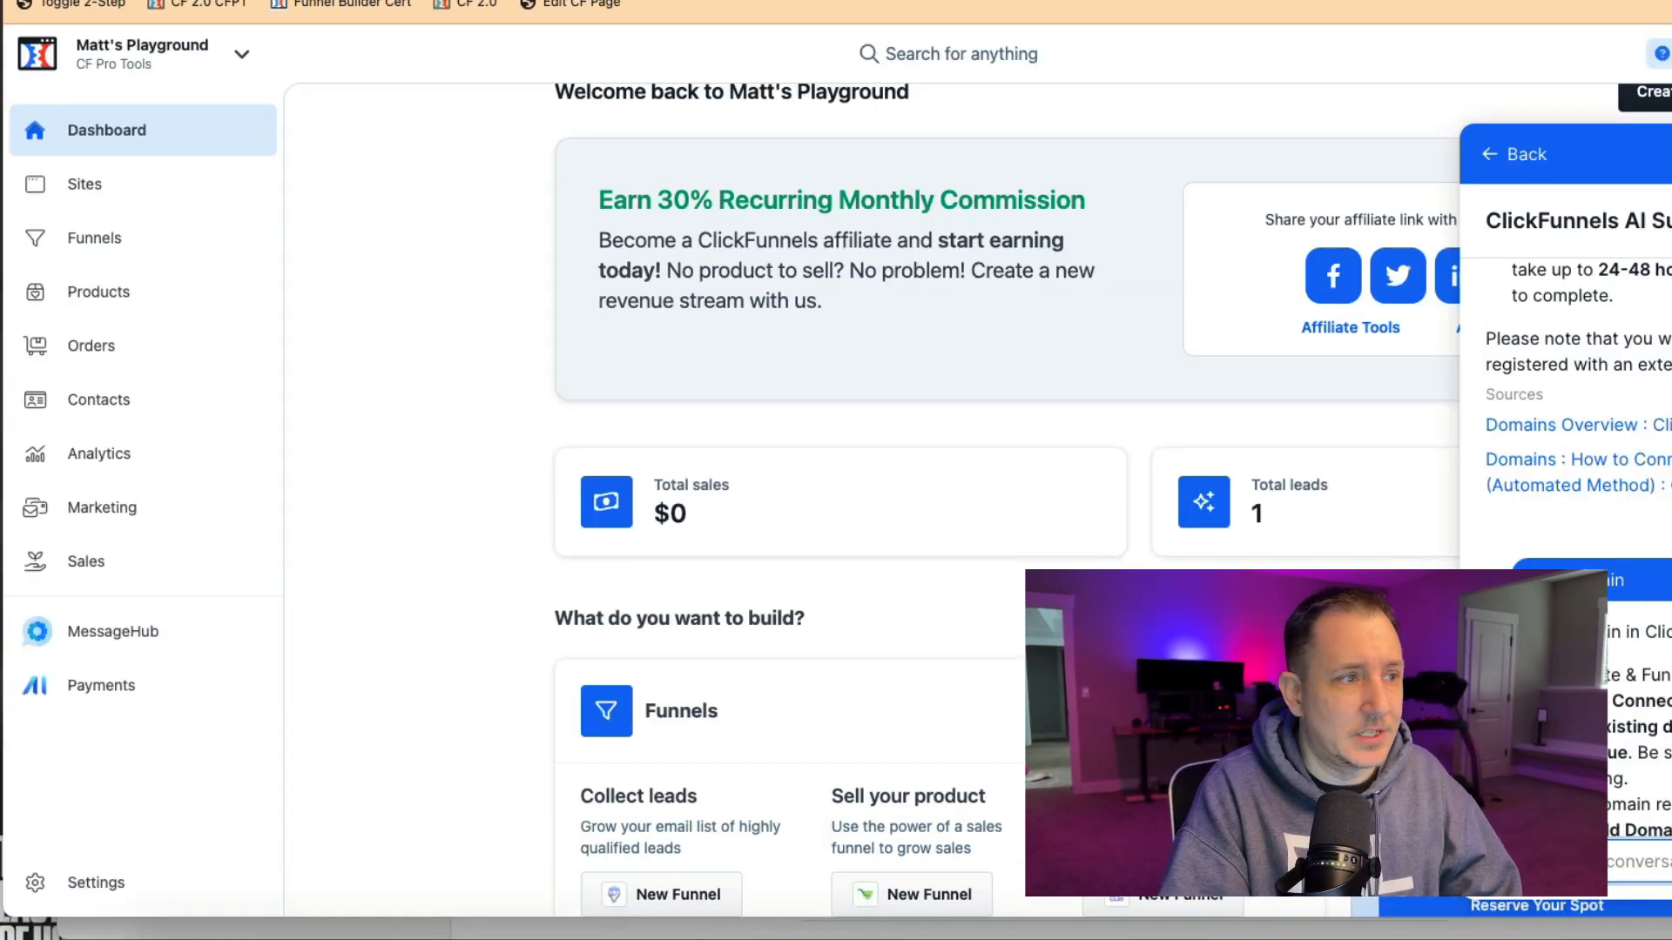
scroll(1559, 461, up, 5)
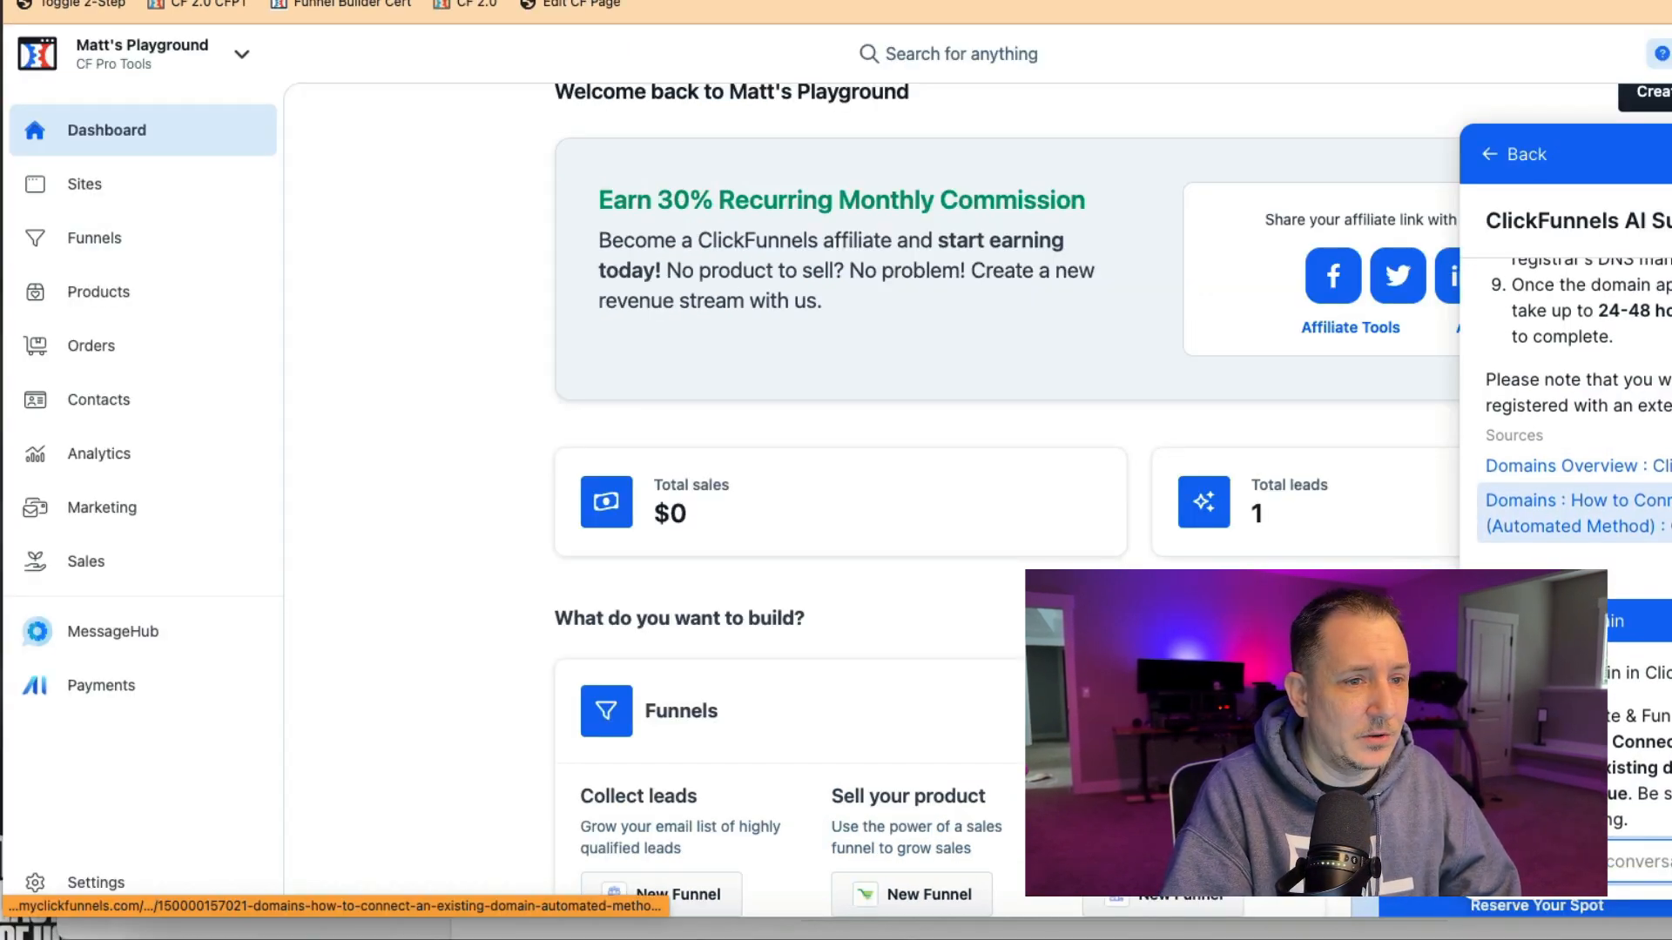
scroll(1567, 435, up, 5)
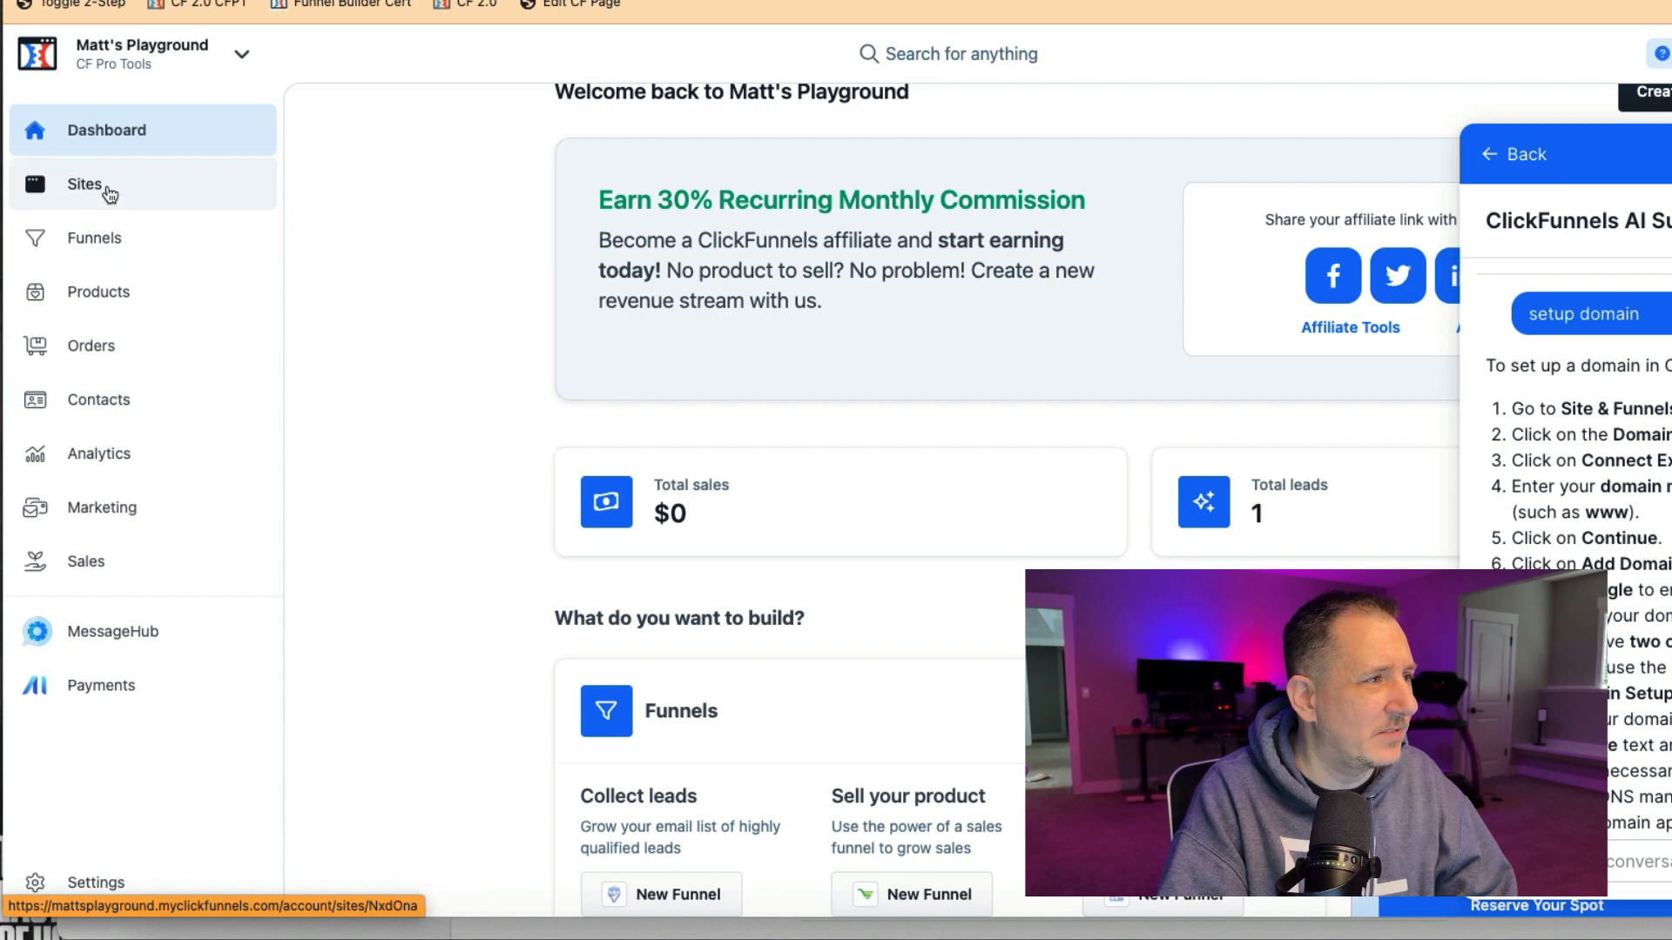
Open the site's Domains page and select the existing myclickfunnels domain name.
click(108, 192)
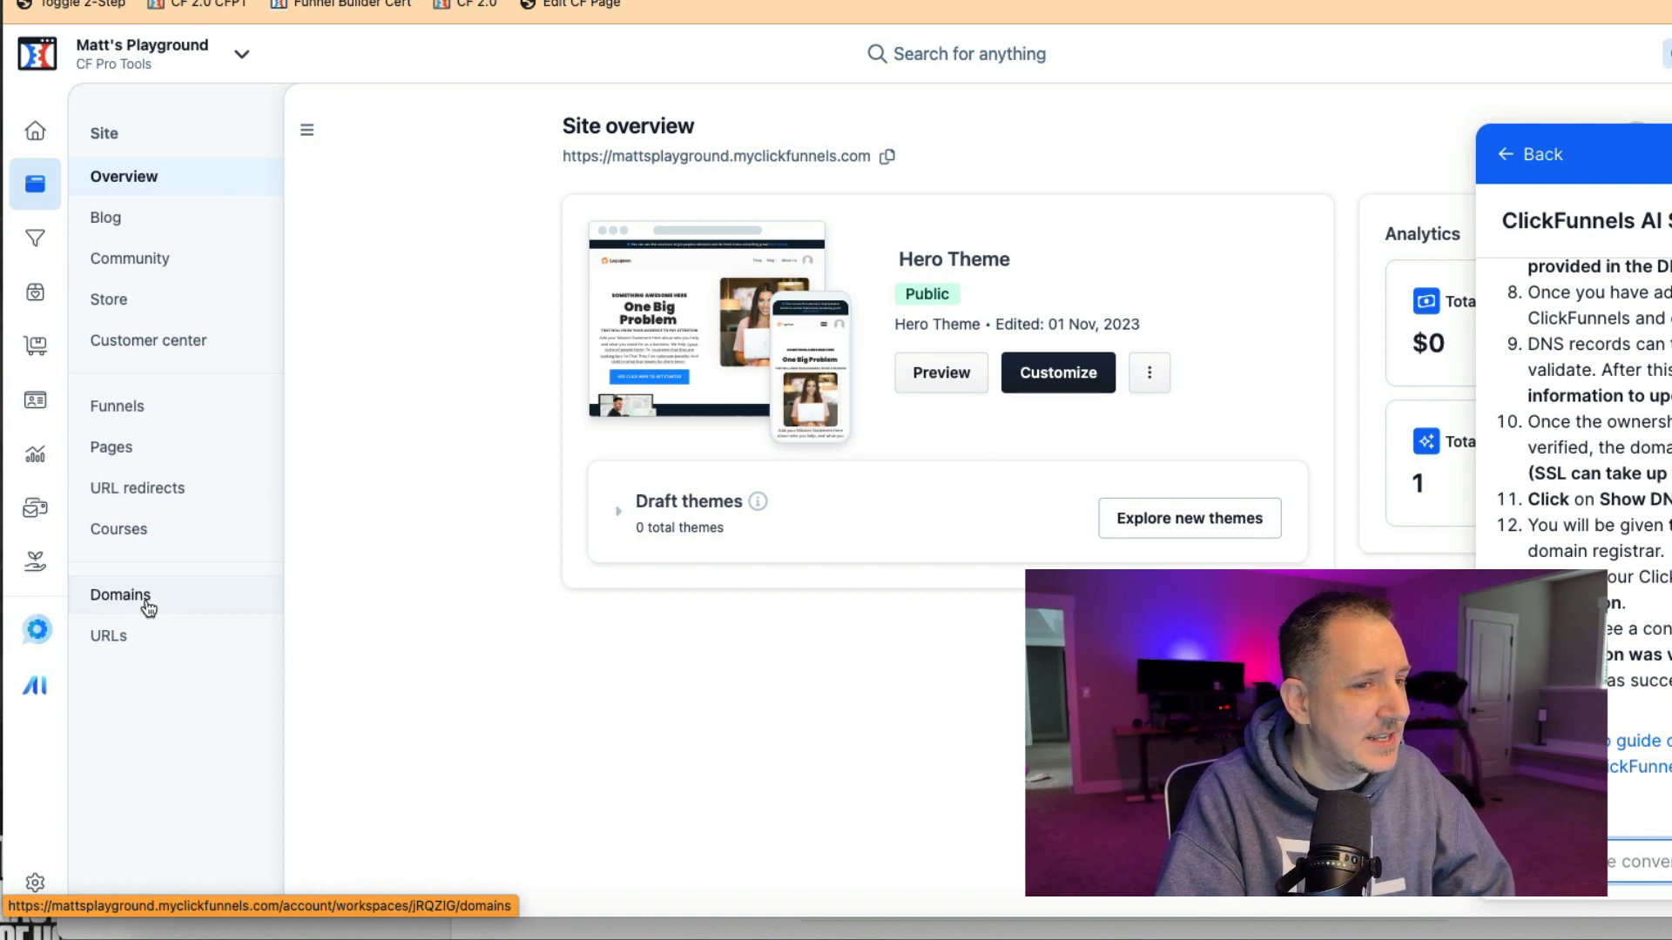
click(148, 607)
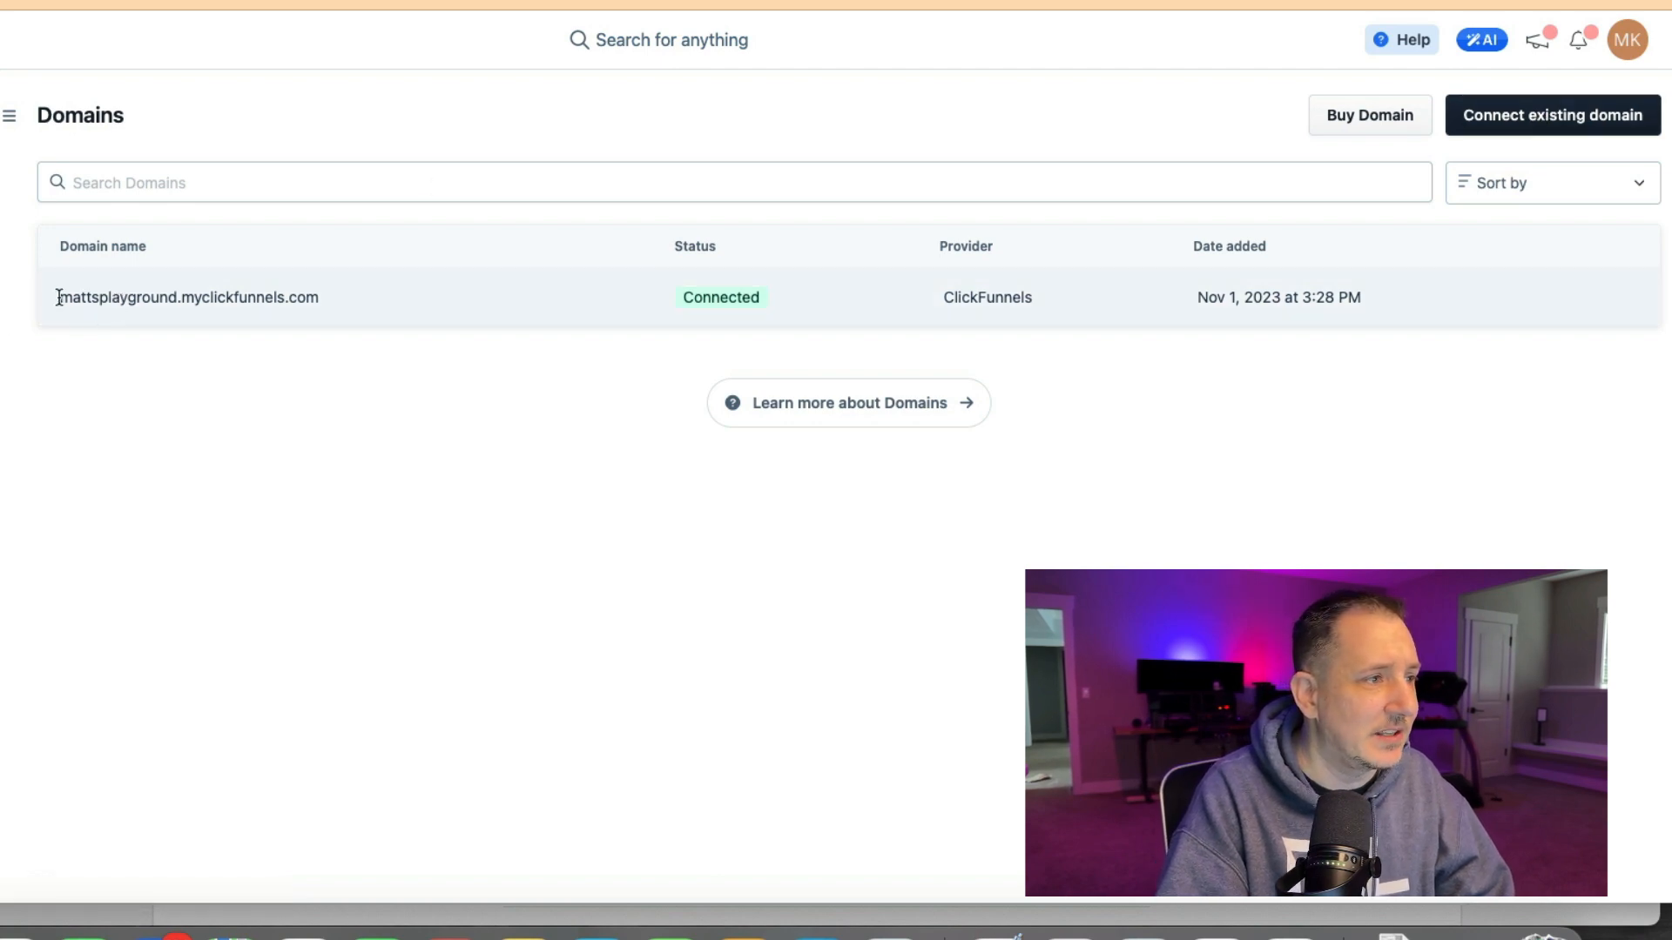
drag(58, 297, 369, 301)
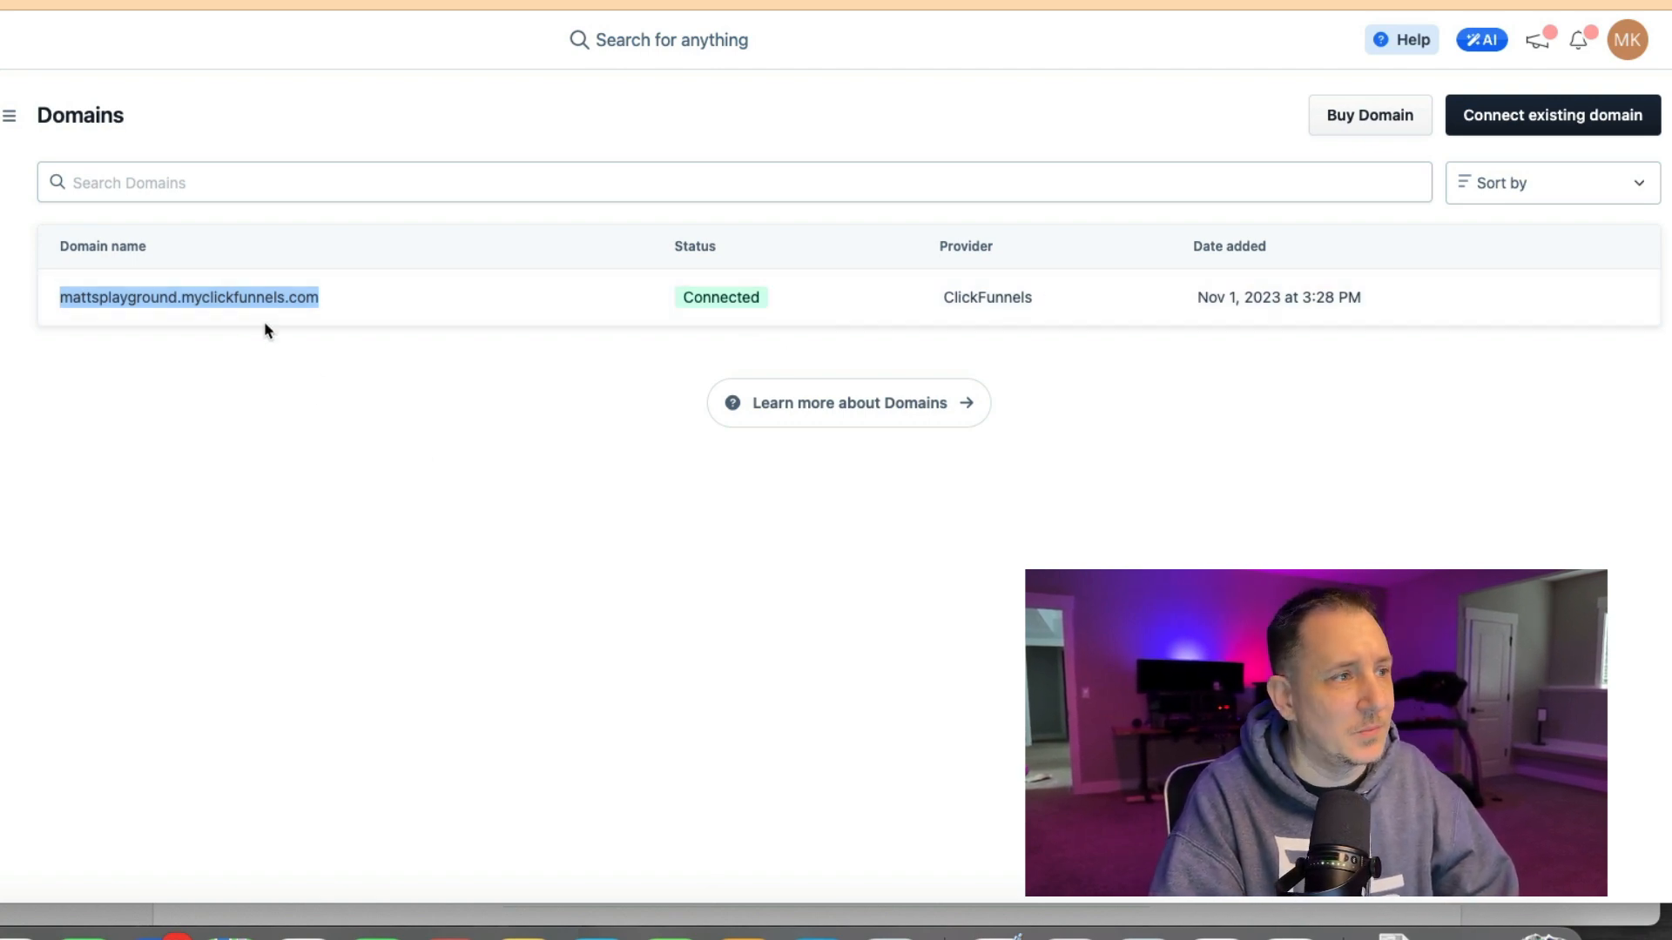
click(52, 301)
drag(58, 297, 391, 302)
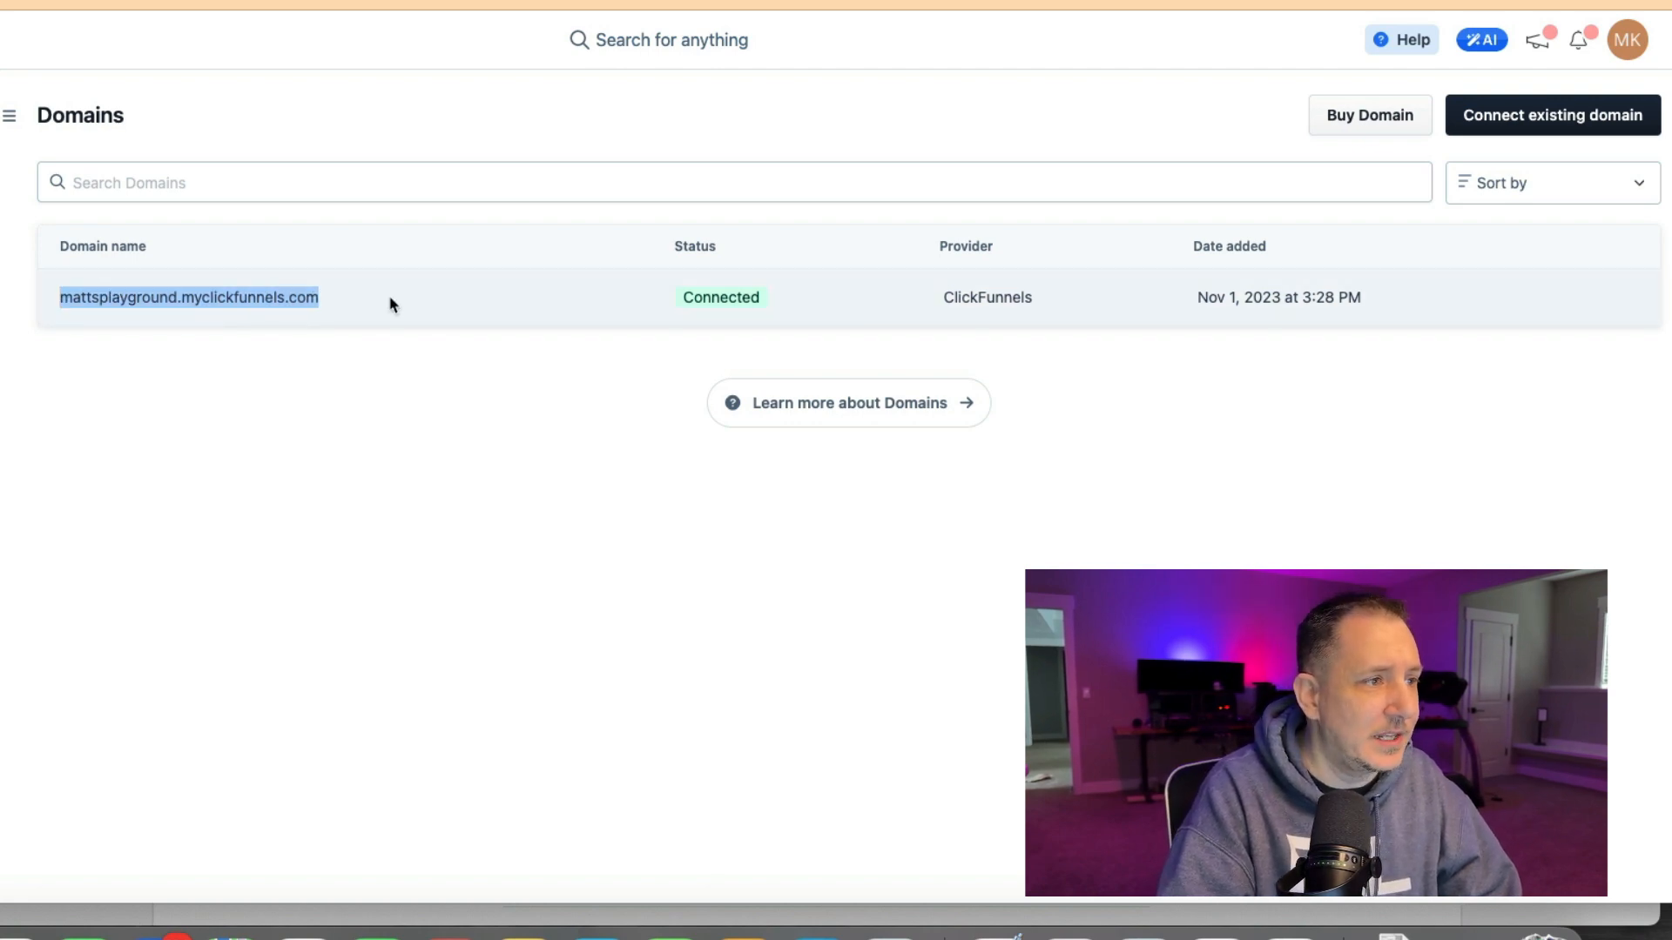
click(392, 473)
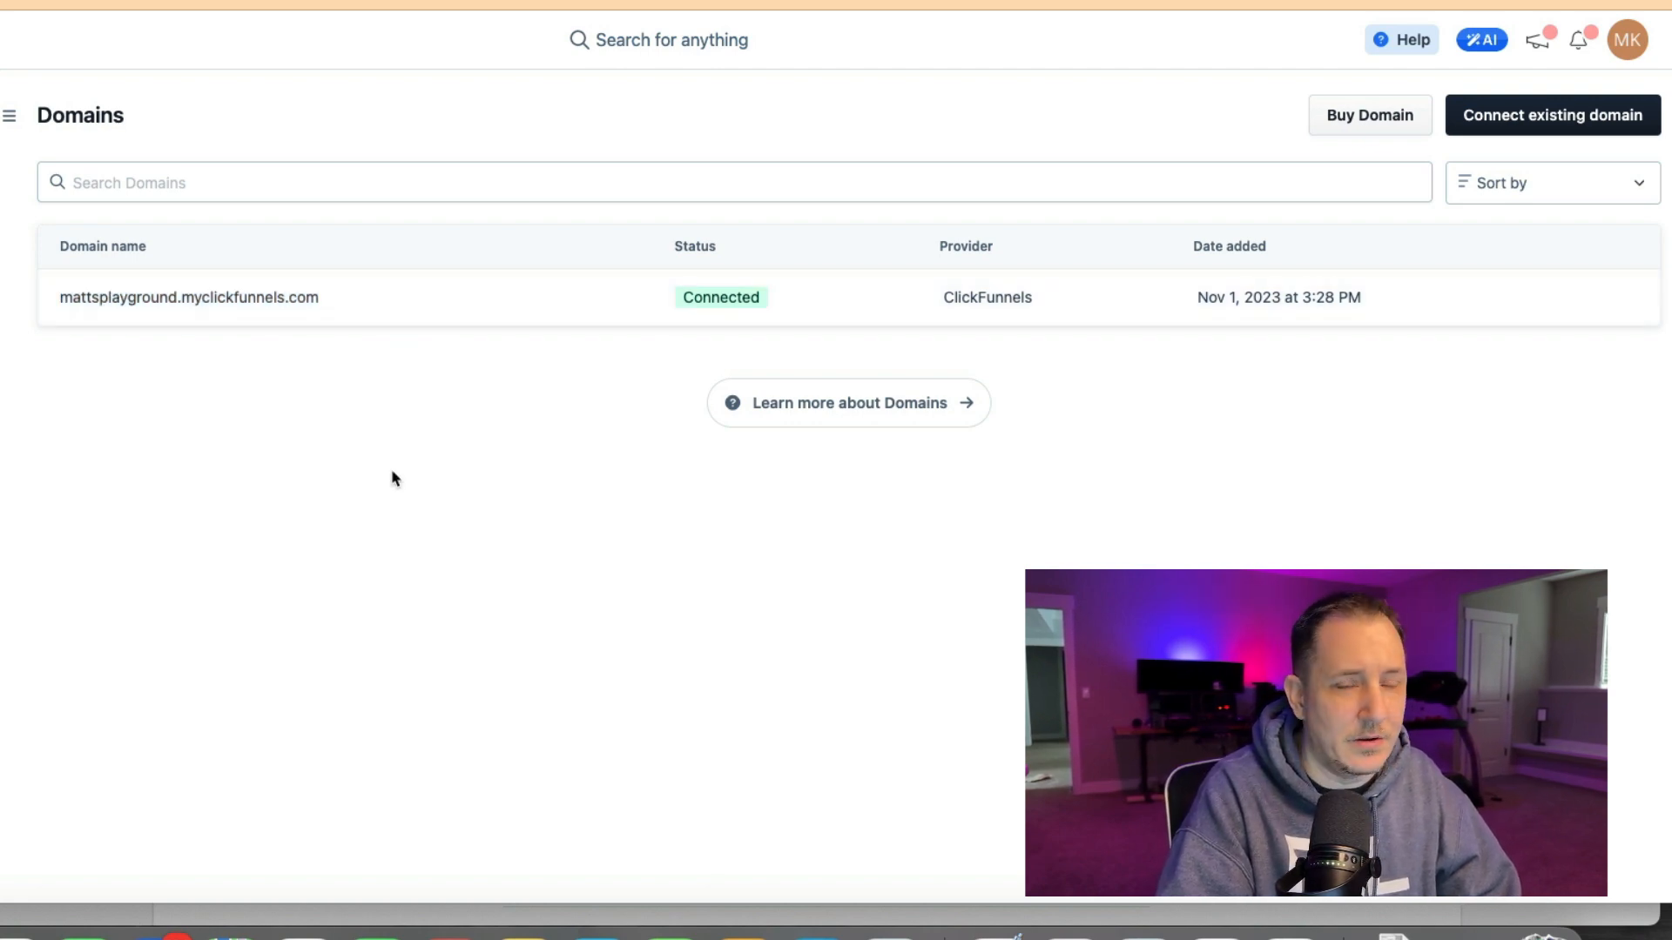
click(1551, 119)
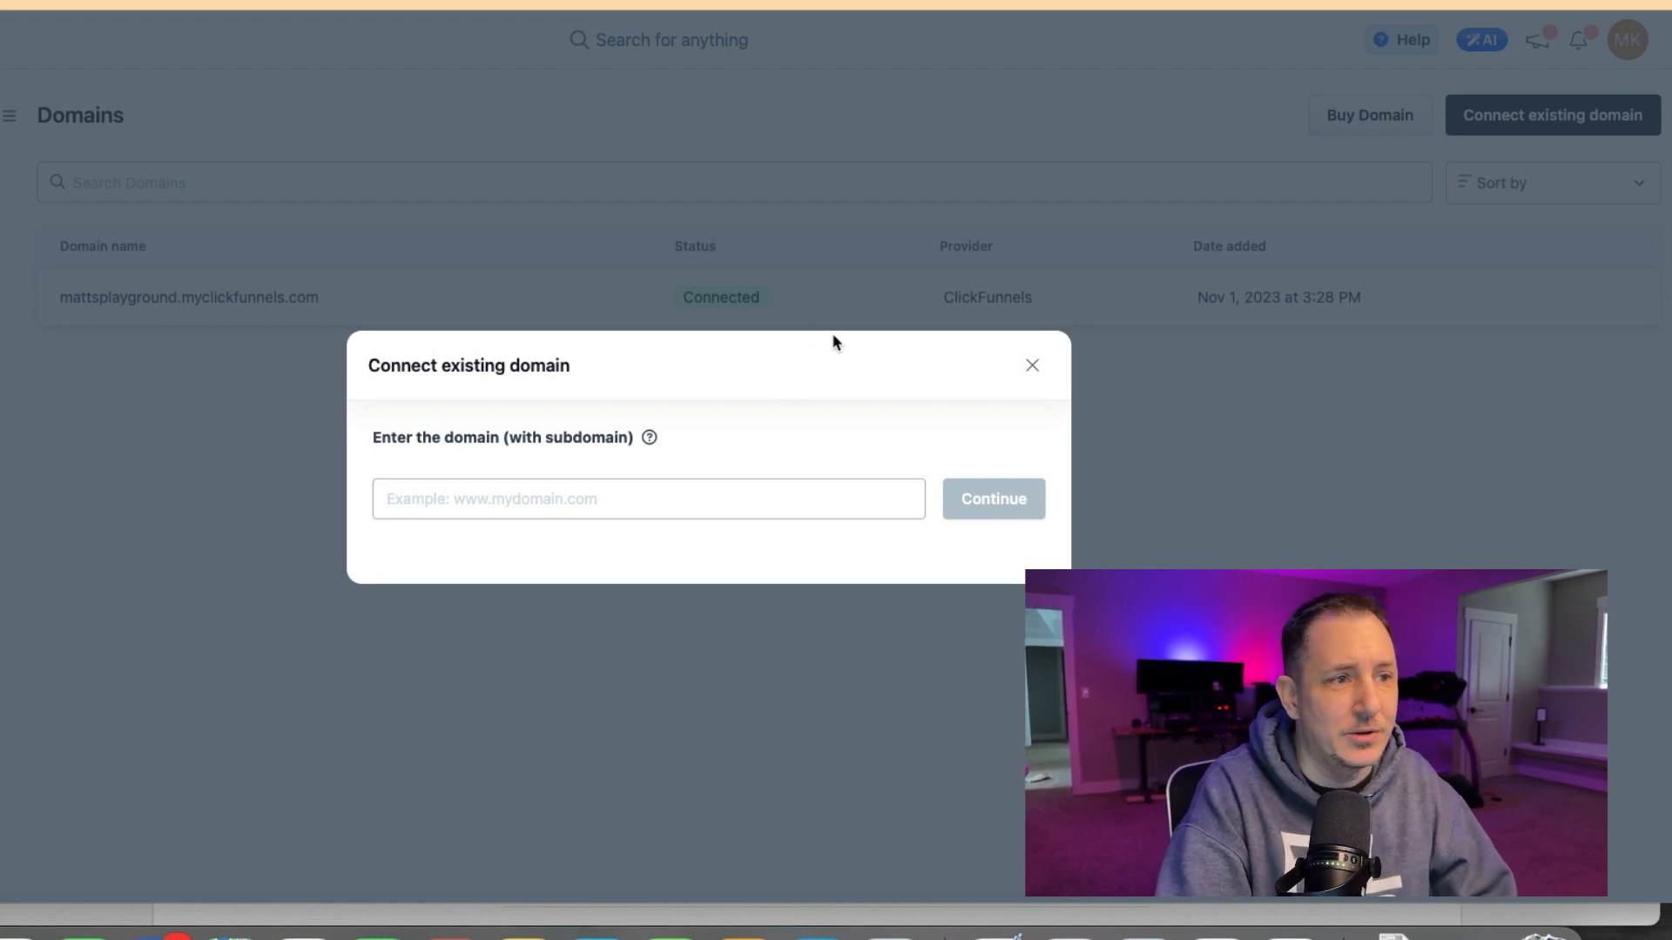
drag(423, 438, 633, 430)
click(637, 502)
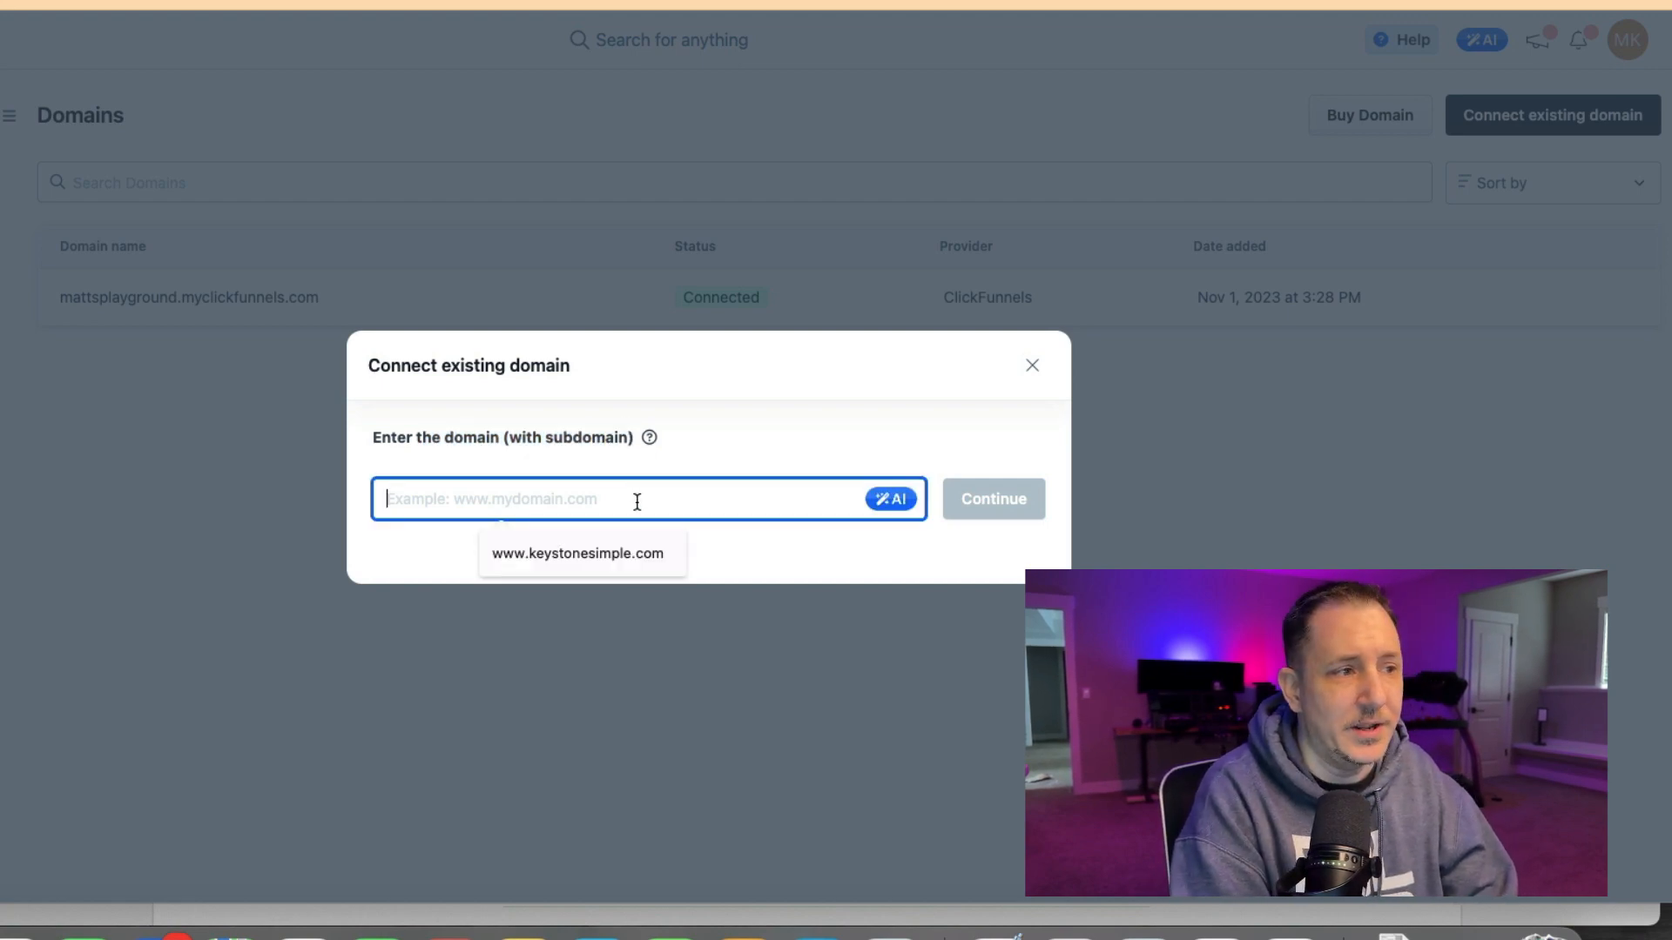
text(www.)
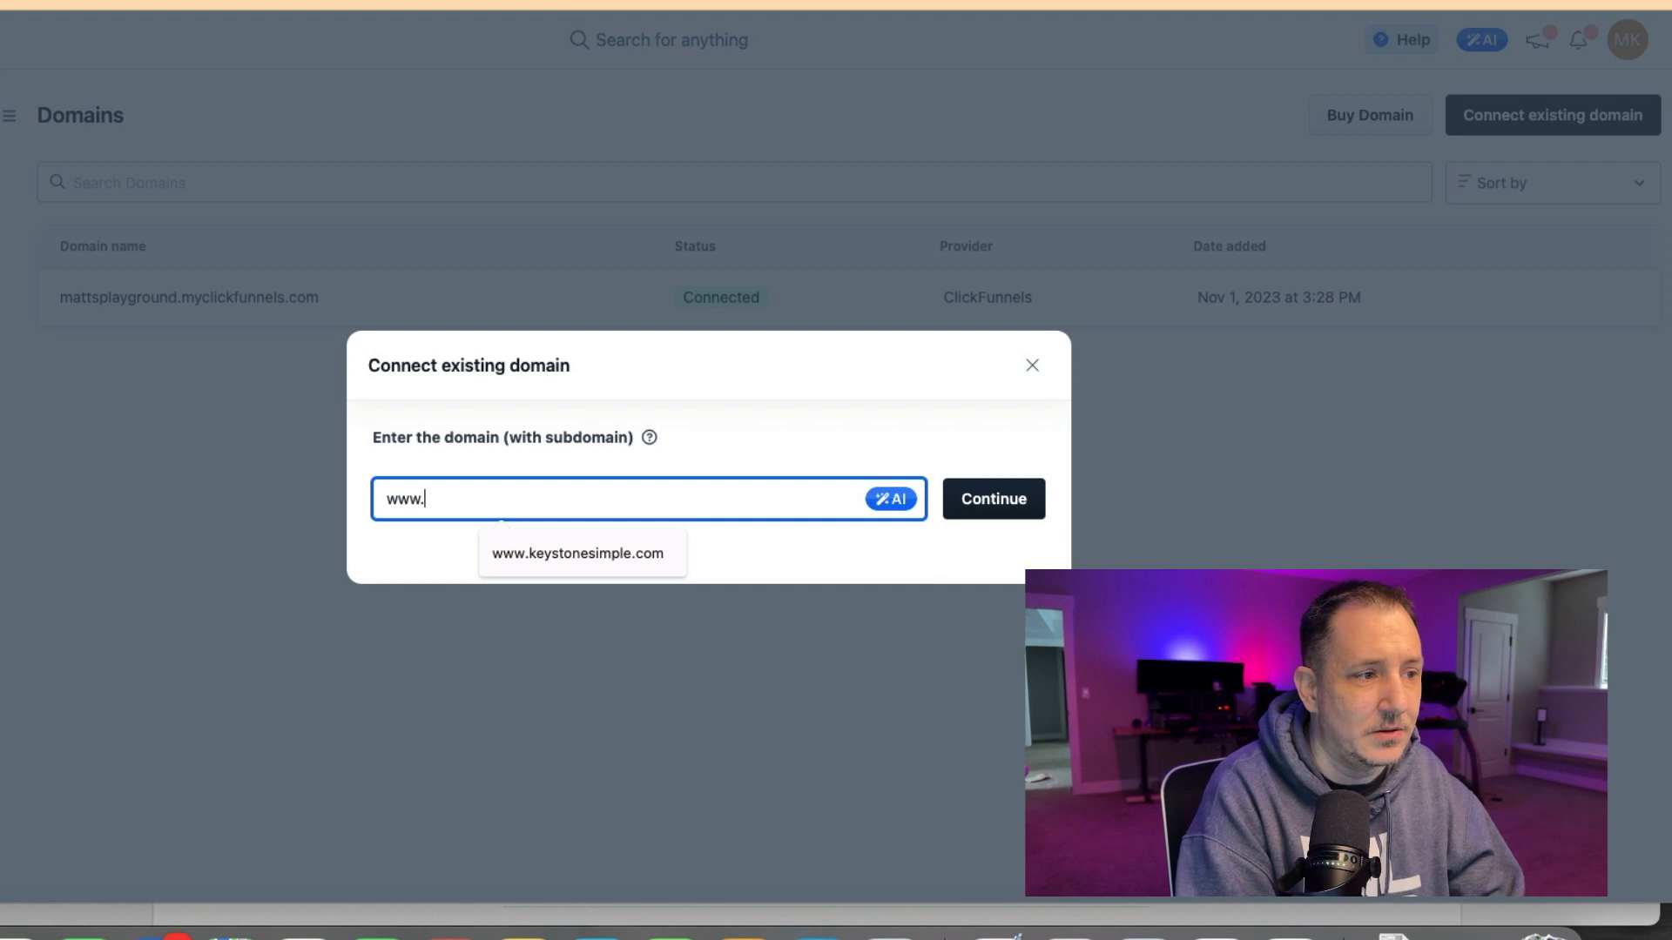
text(copyisking.c)
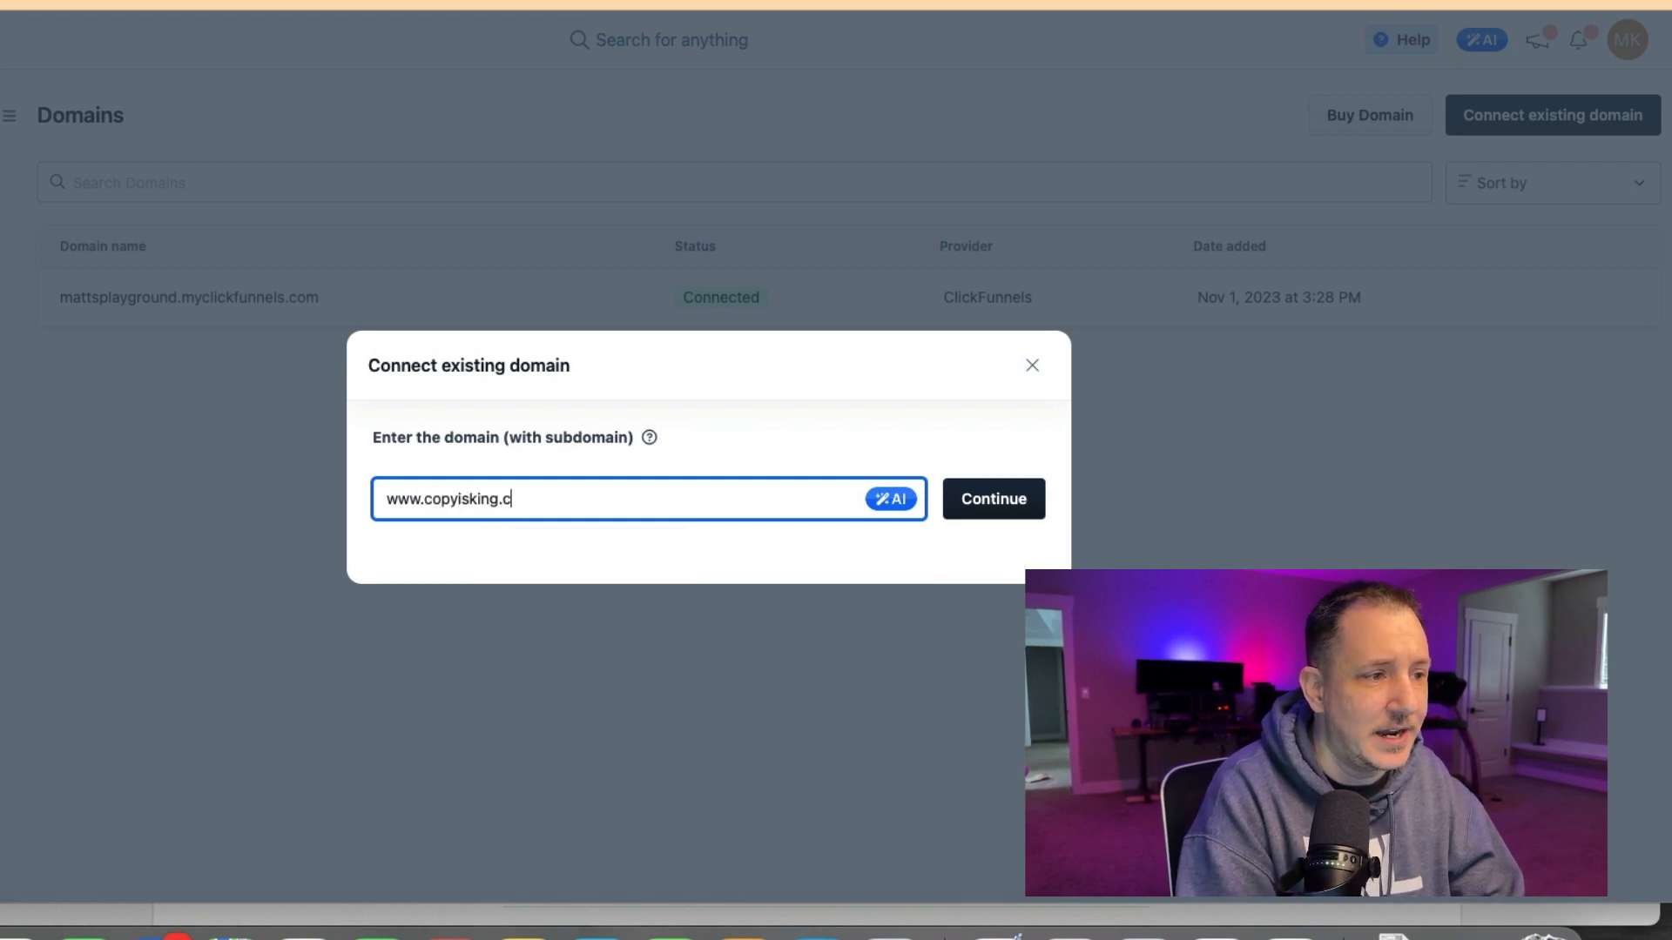
text(om)
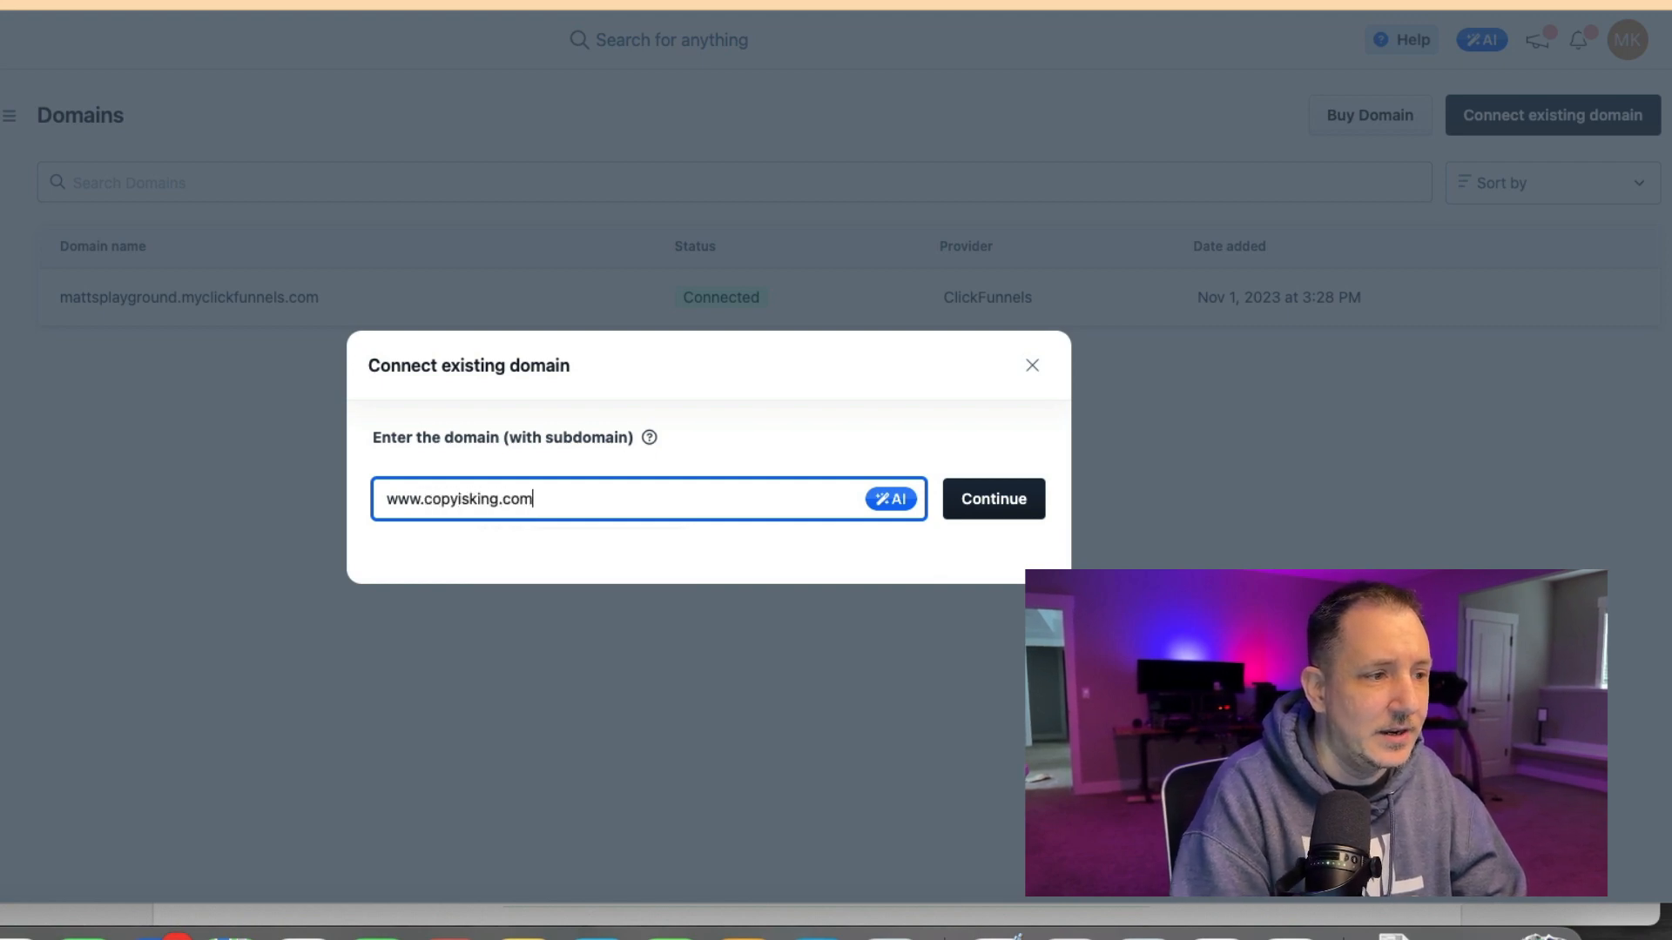
click(998, 510)
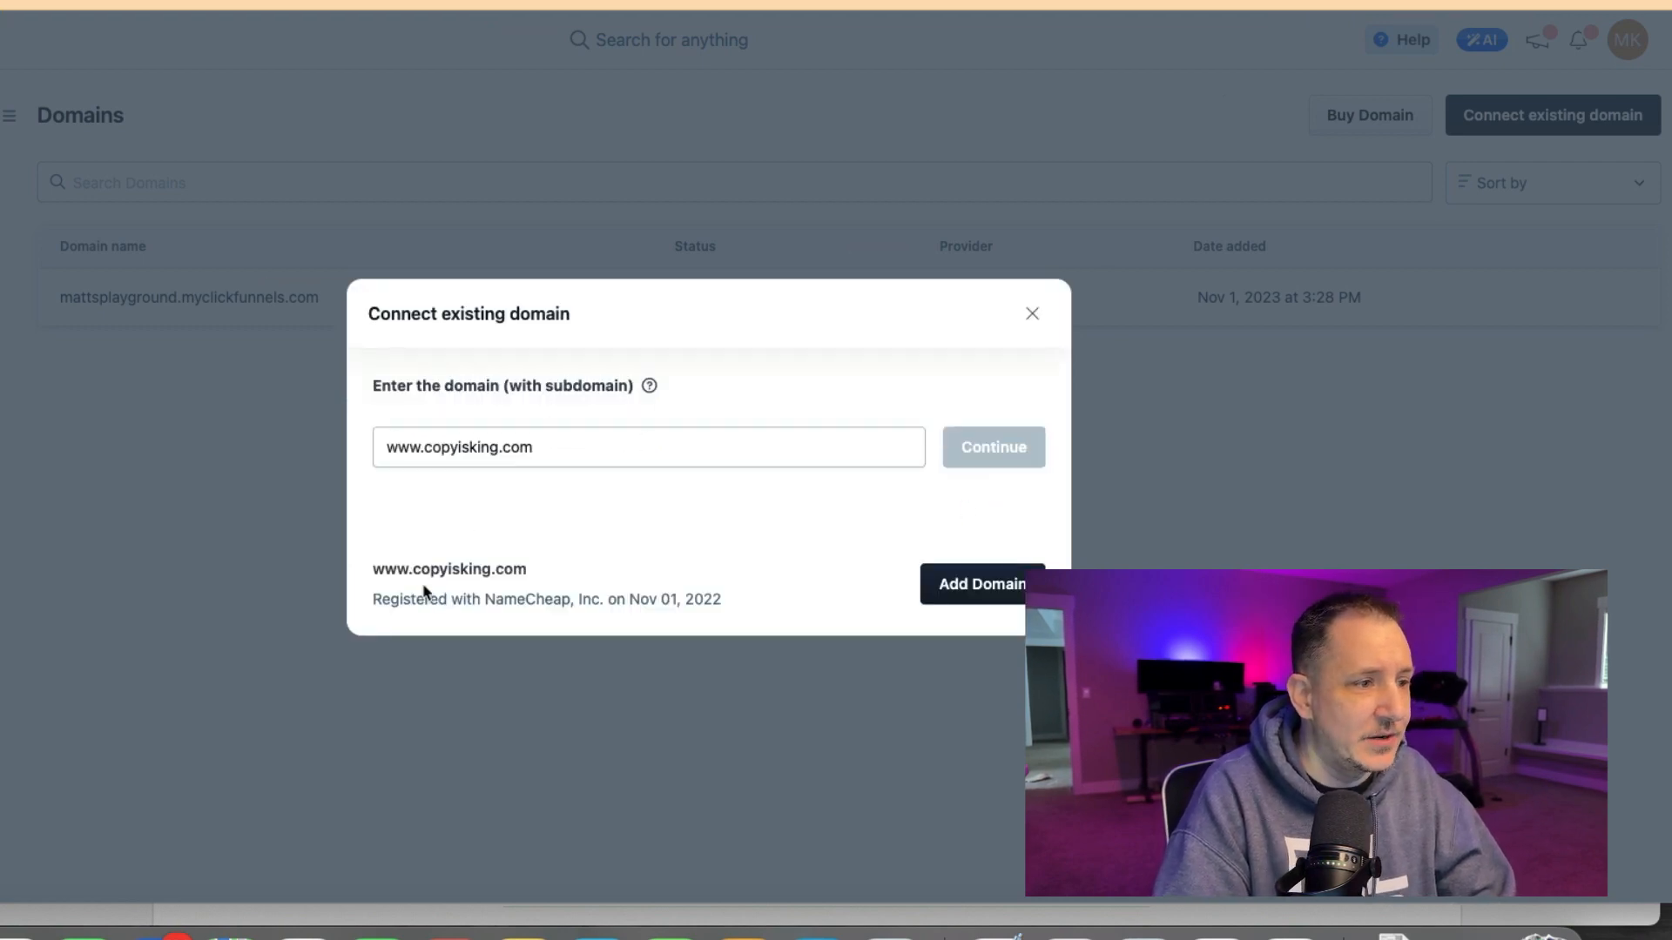
drag(411, 599, 678, 604)
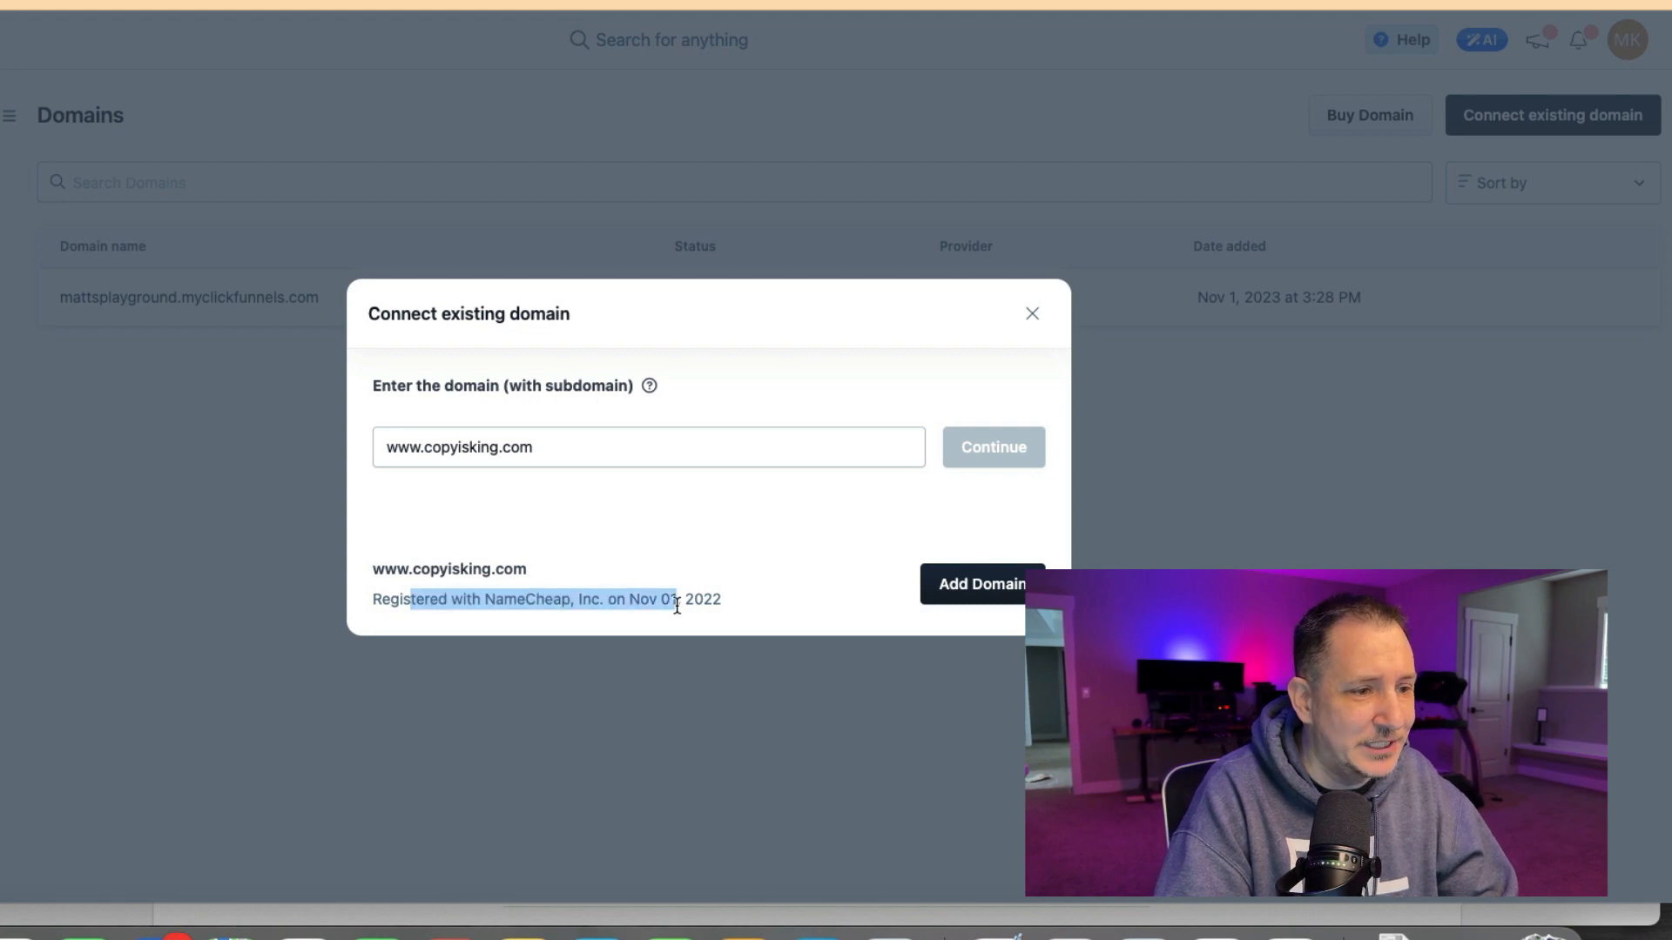
click(984, 584)
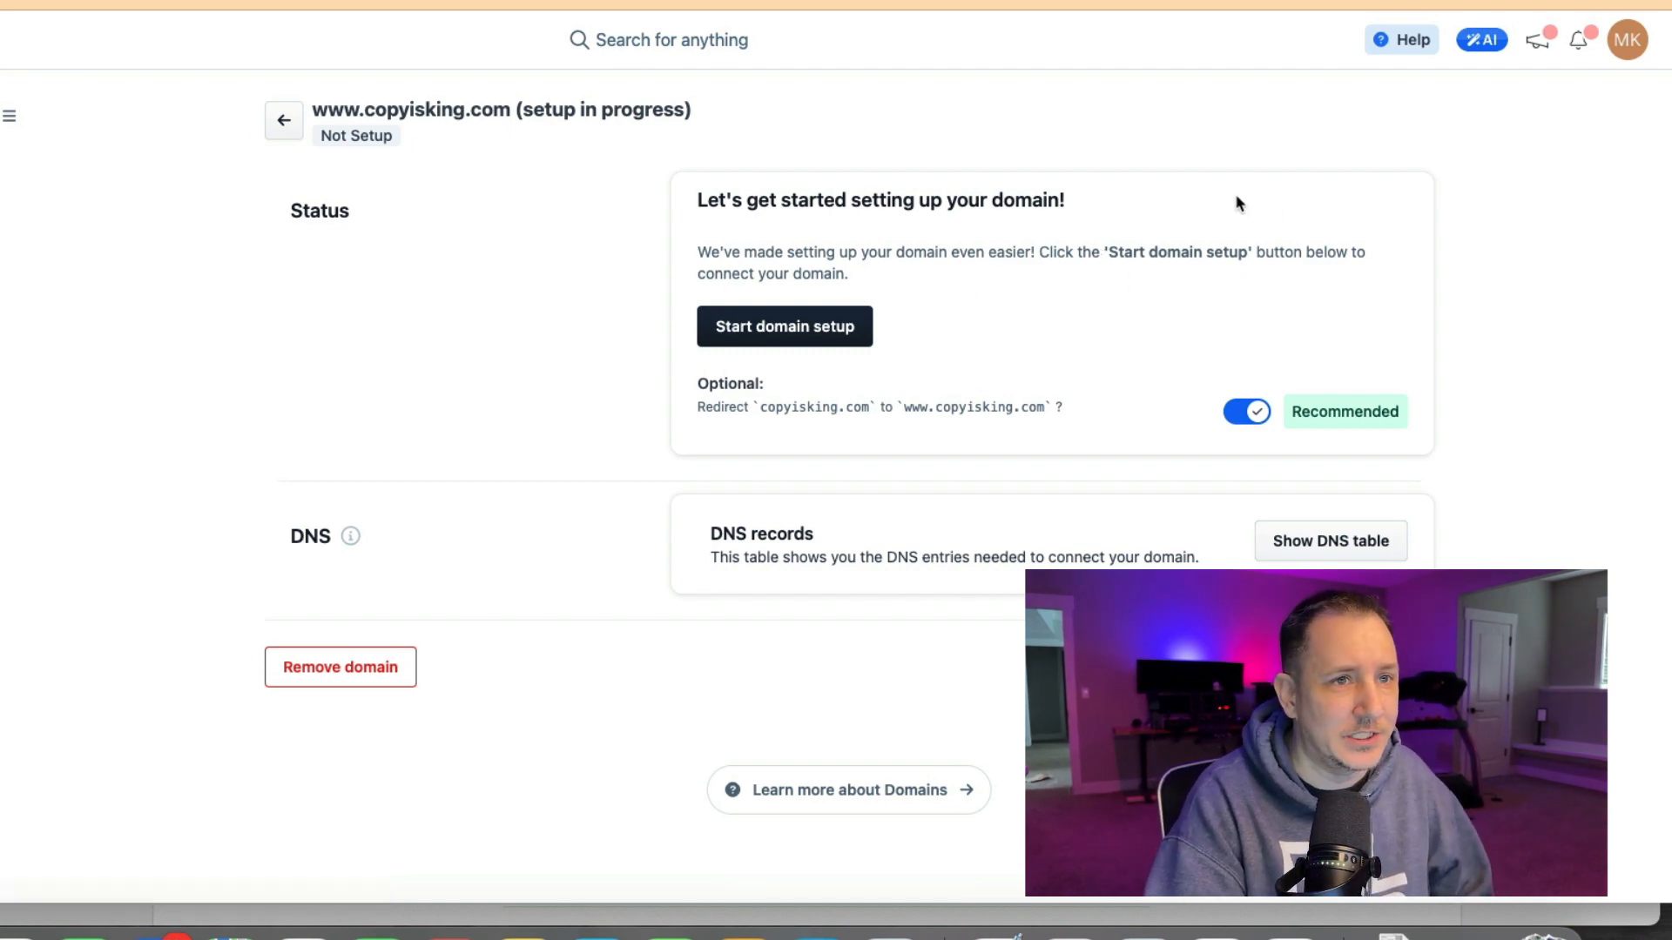
Show the domain's DNS records table and read the DNS info tooltip.
click(1399, 40)
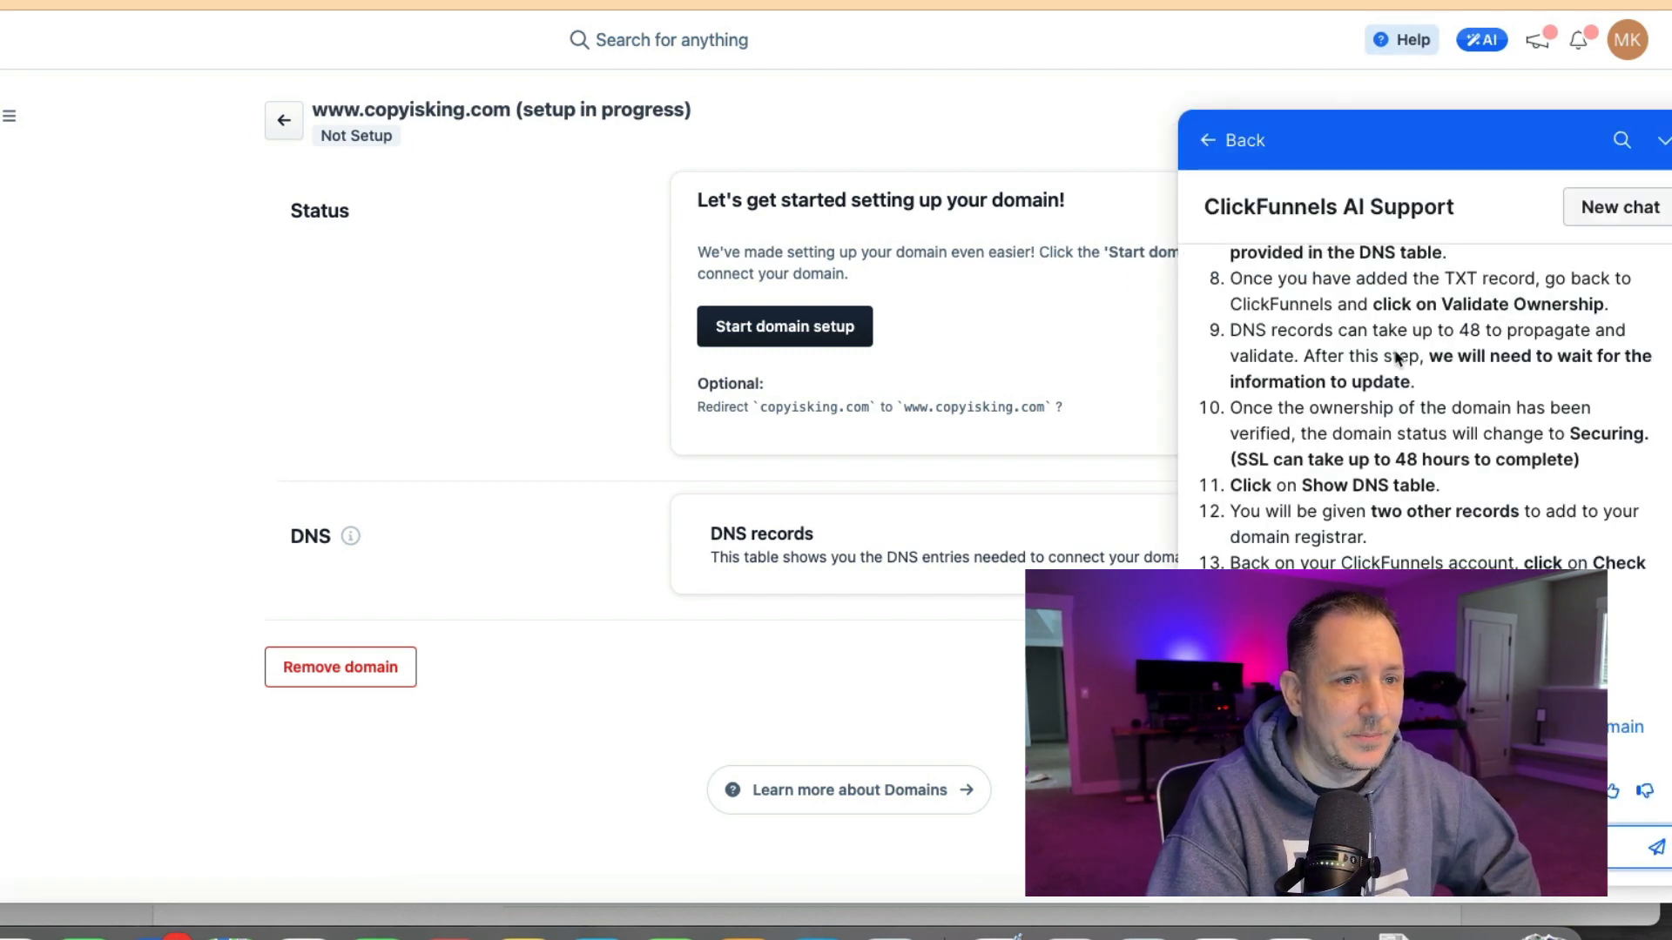
click(1661, 141)
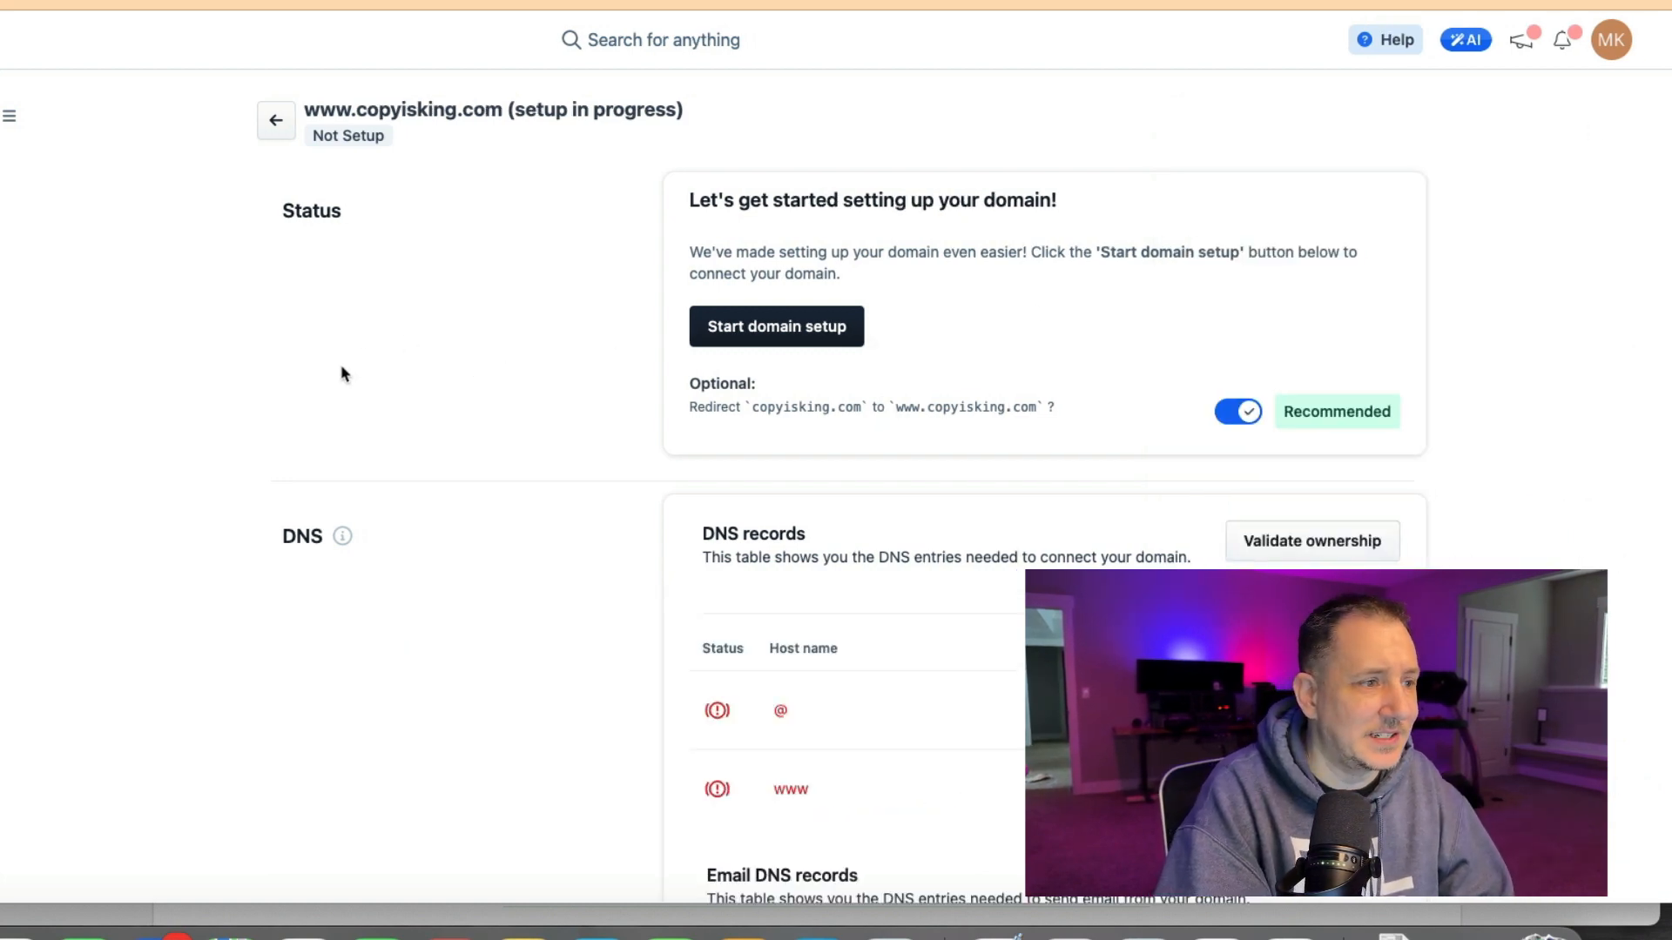
scroll(446, 566, down, 1)
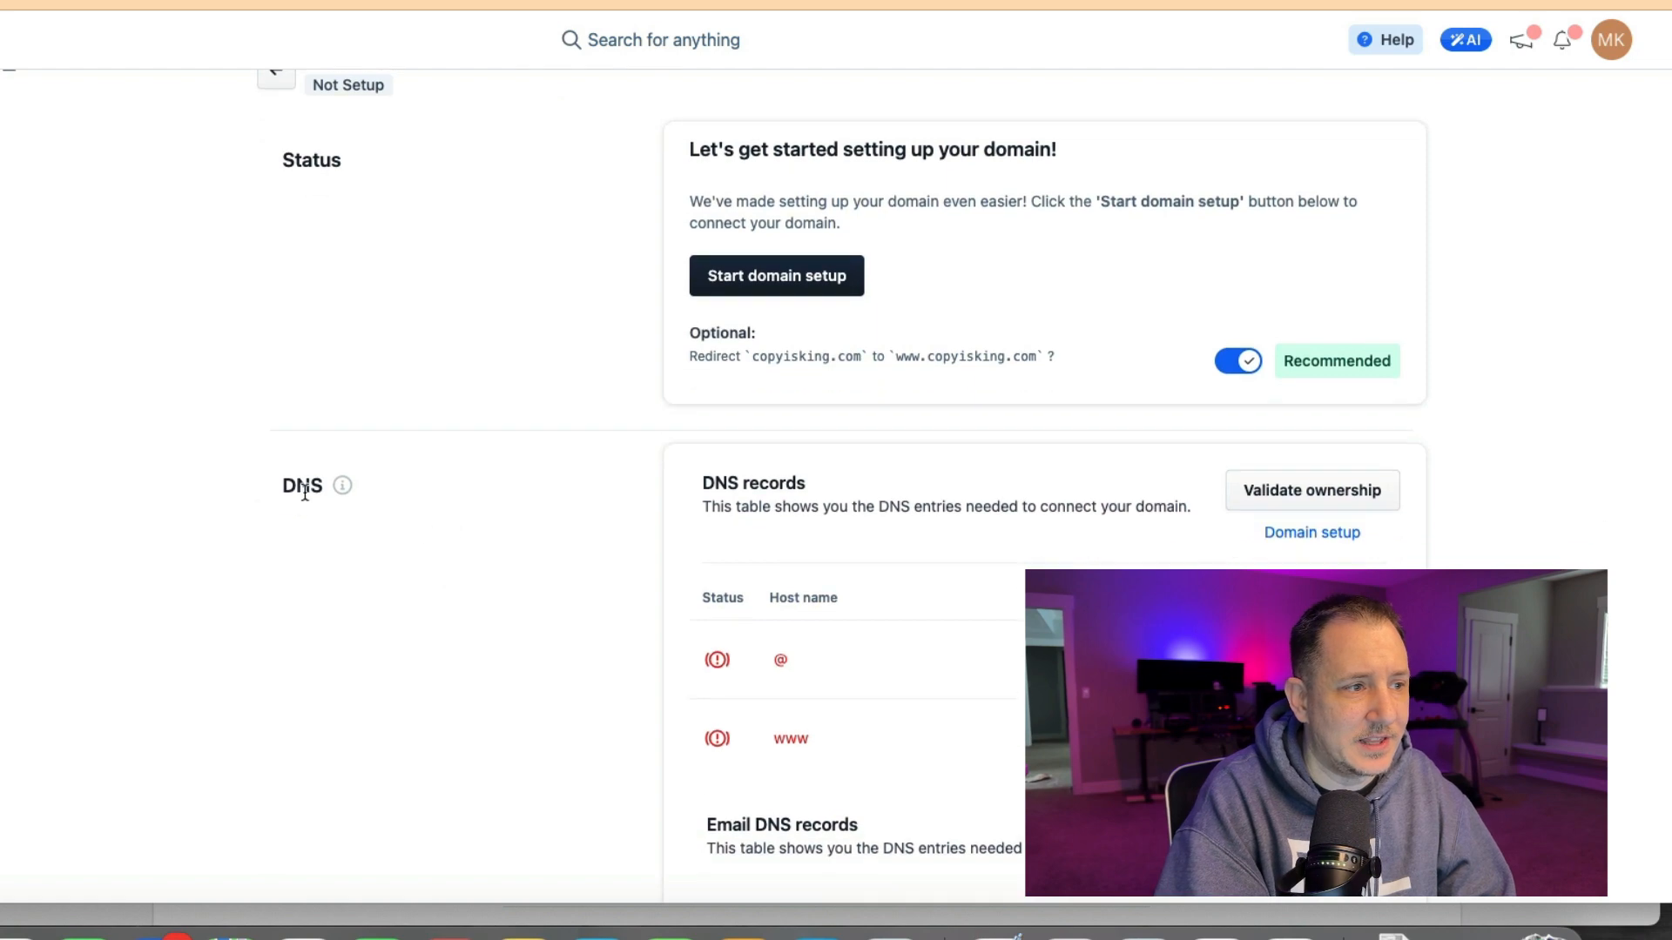
click(343, 486)
click(462, 676)
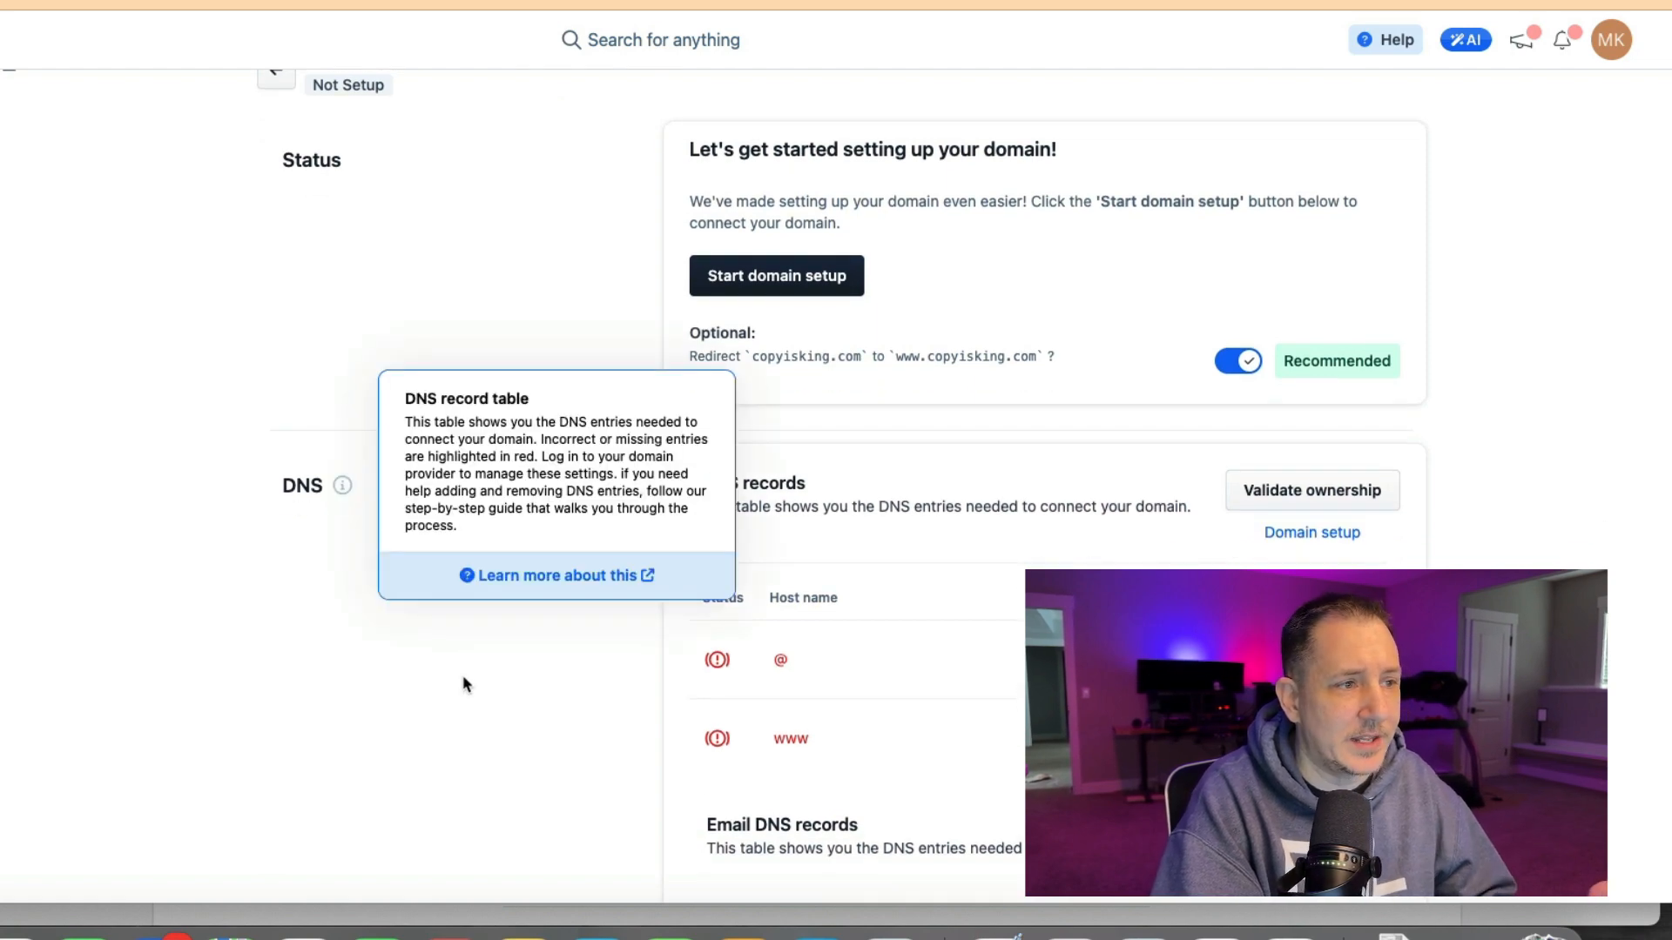
scroll(915, 588, down, 1)
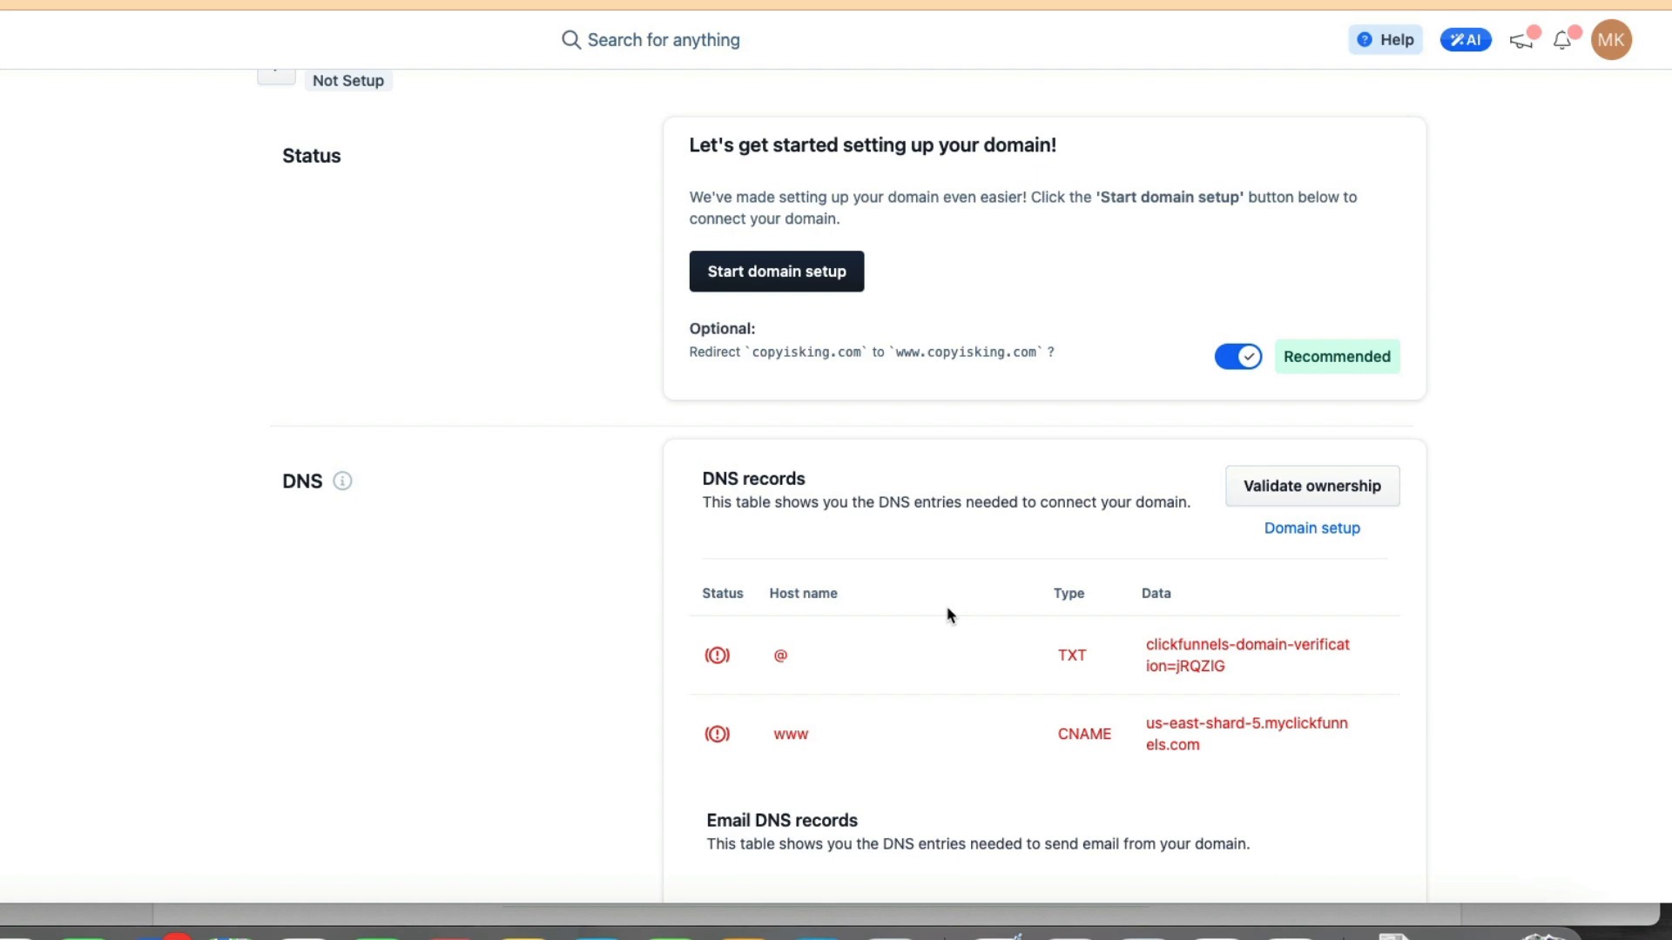
Review the domain and email DNS records required to connect the domain.
scroll(1071, 566, down, 10)
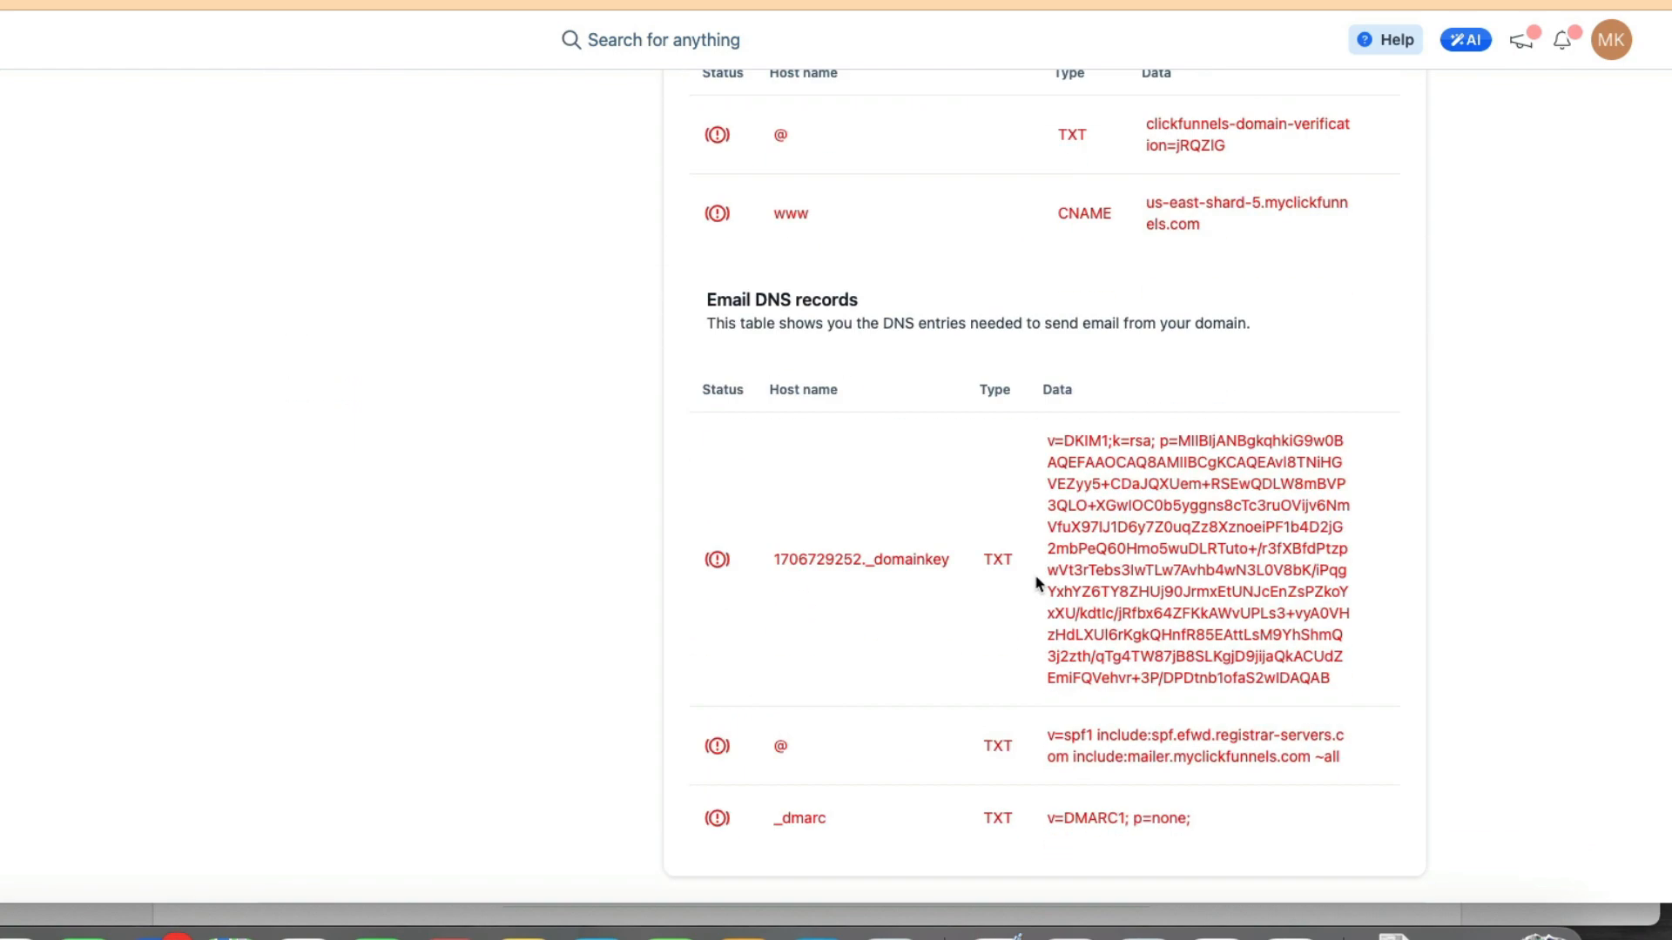
scroll(1035, 577, up, 5)
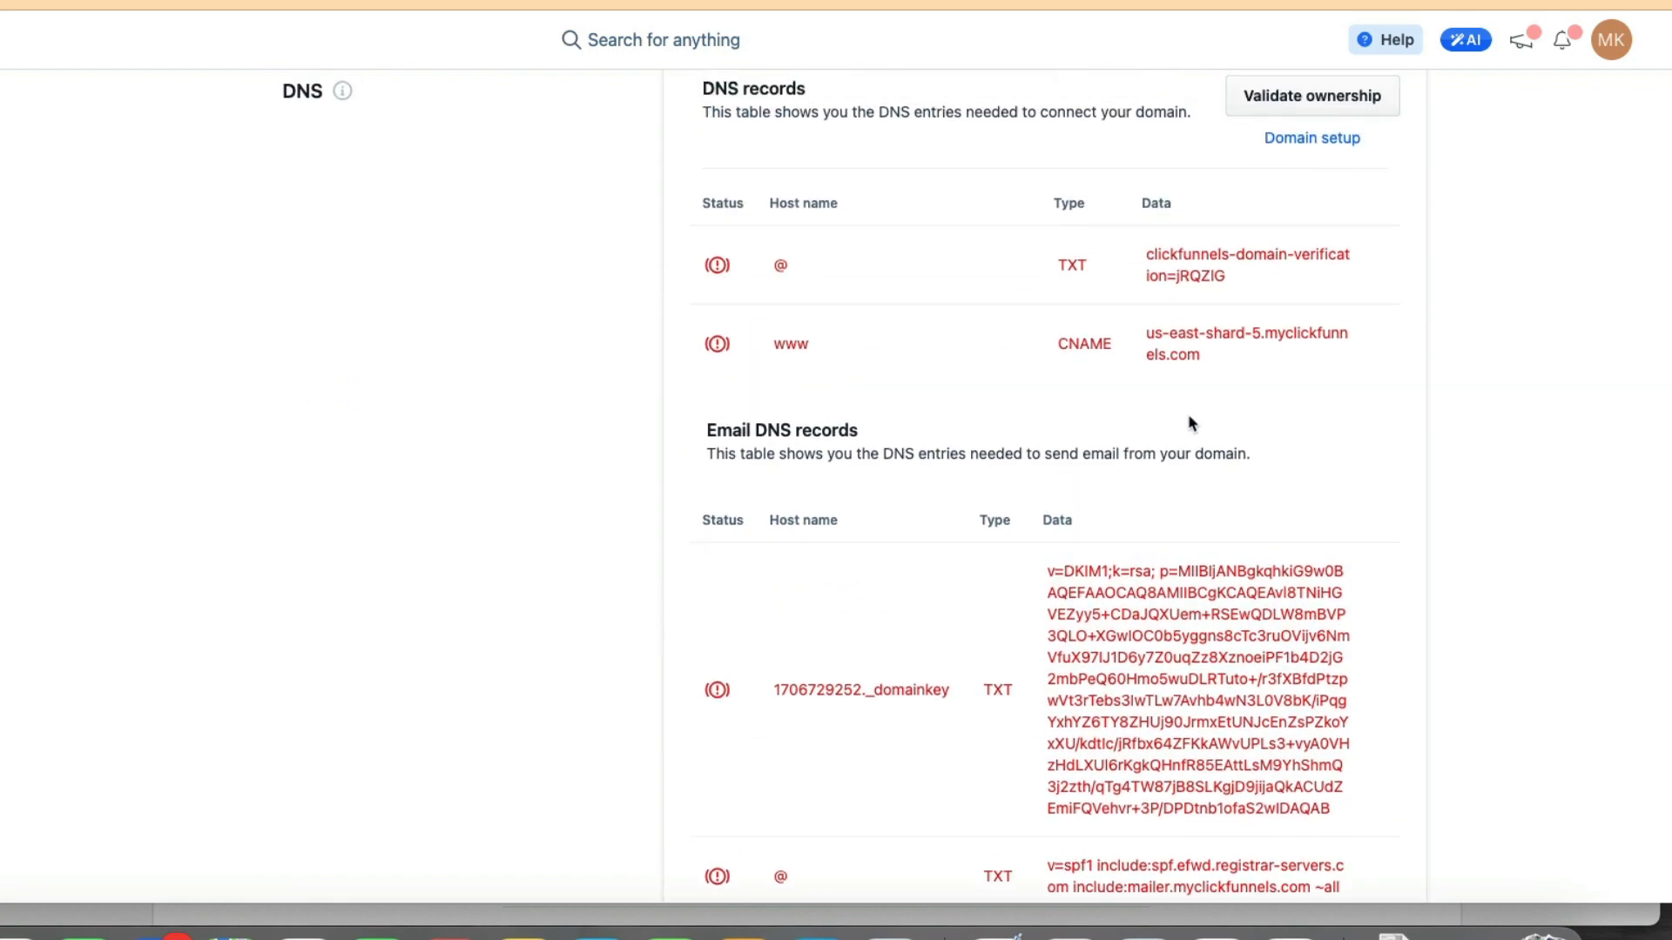
scroll(1094, 331, up, 2)
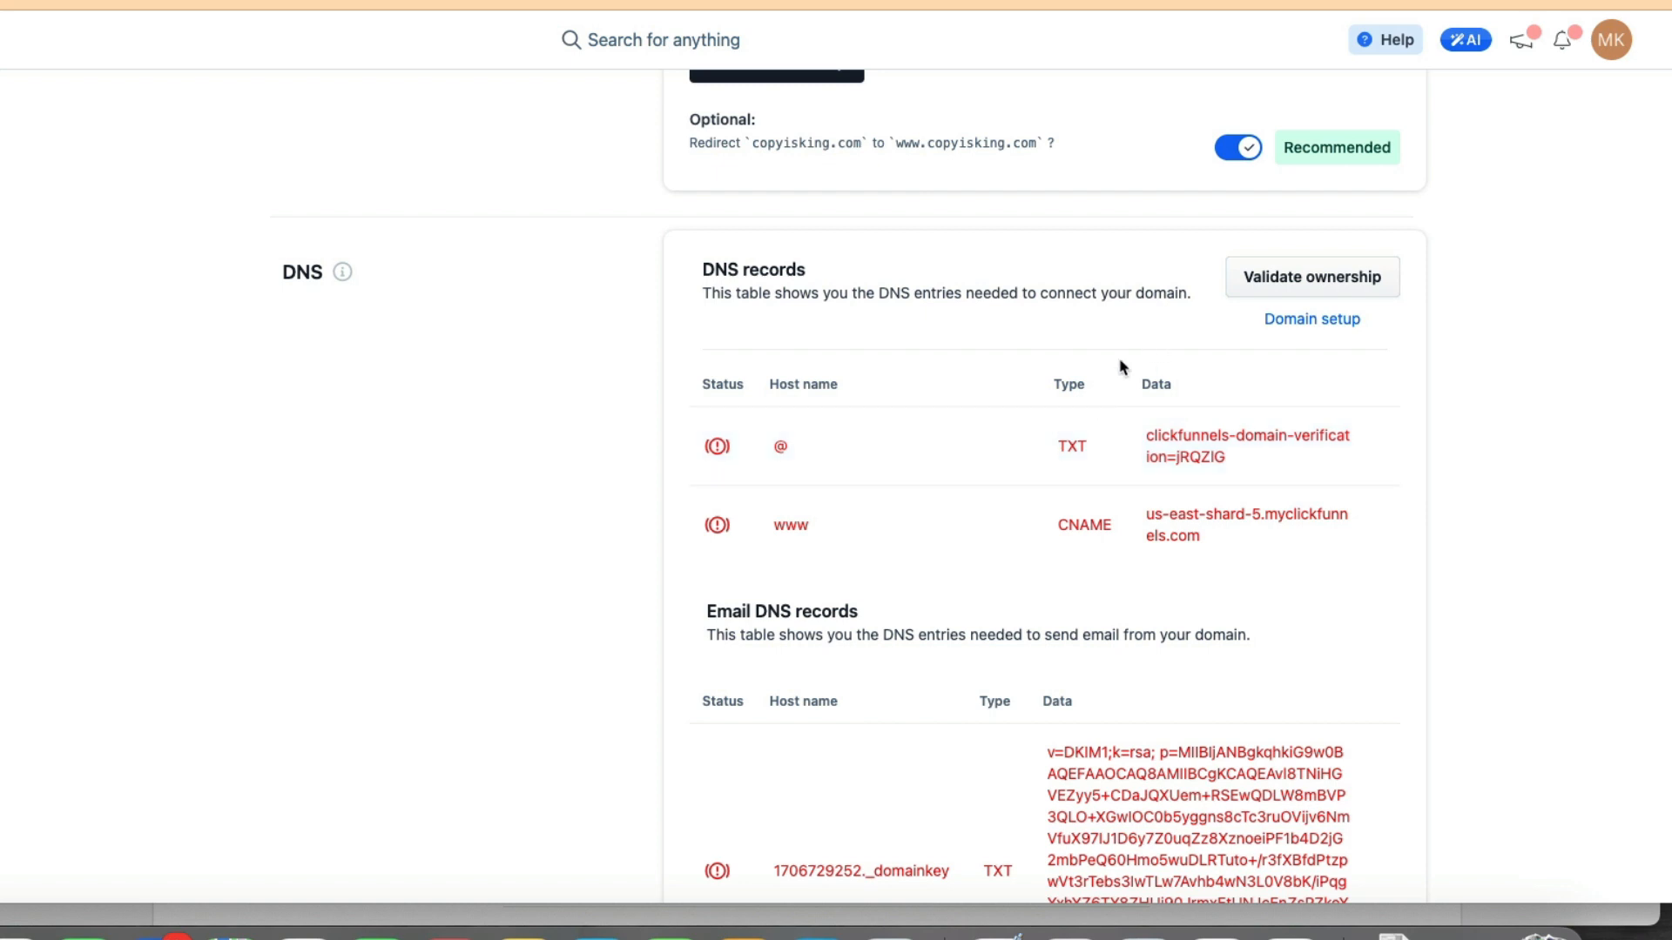
scroll(1091, 315, up, 3)
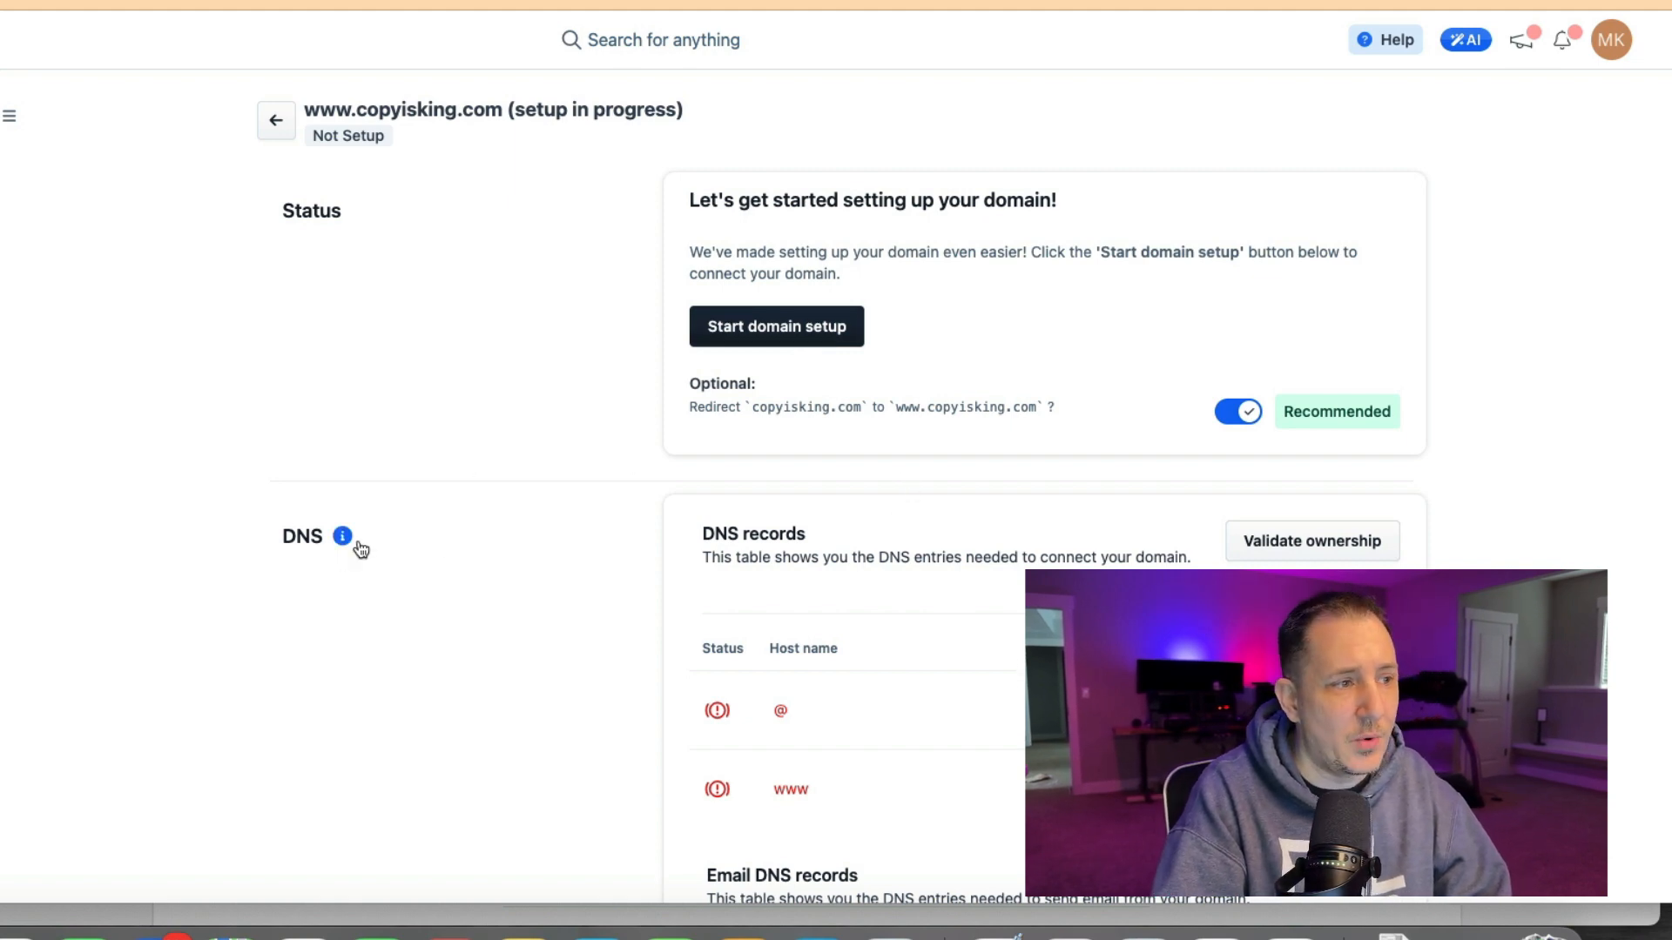
scroll(795, 581, down, 1)
scroll(810, 505, down, 3)
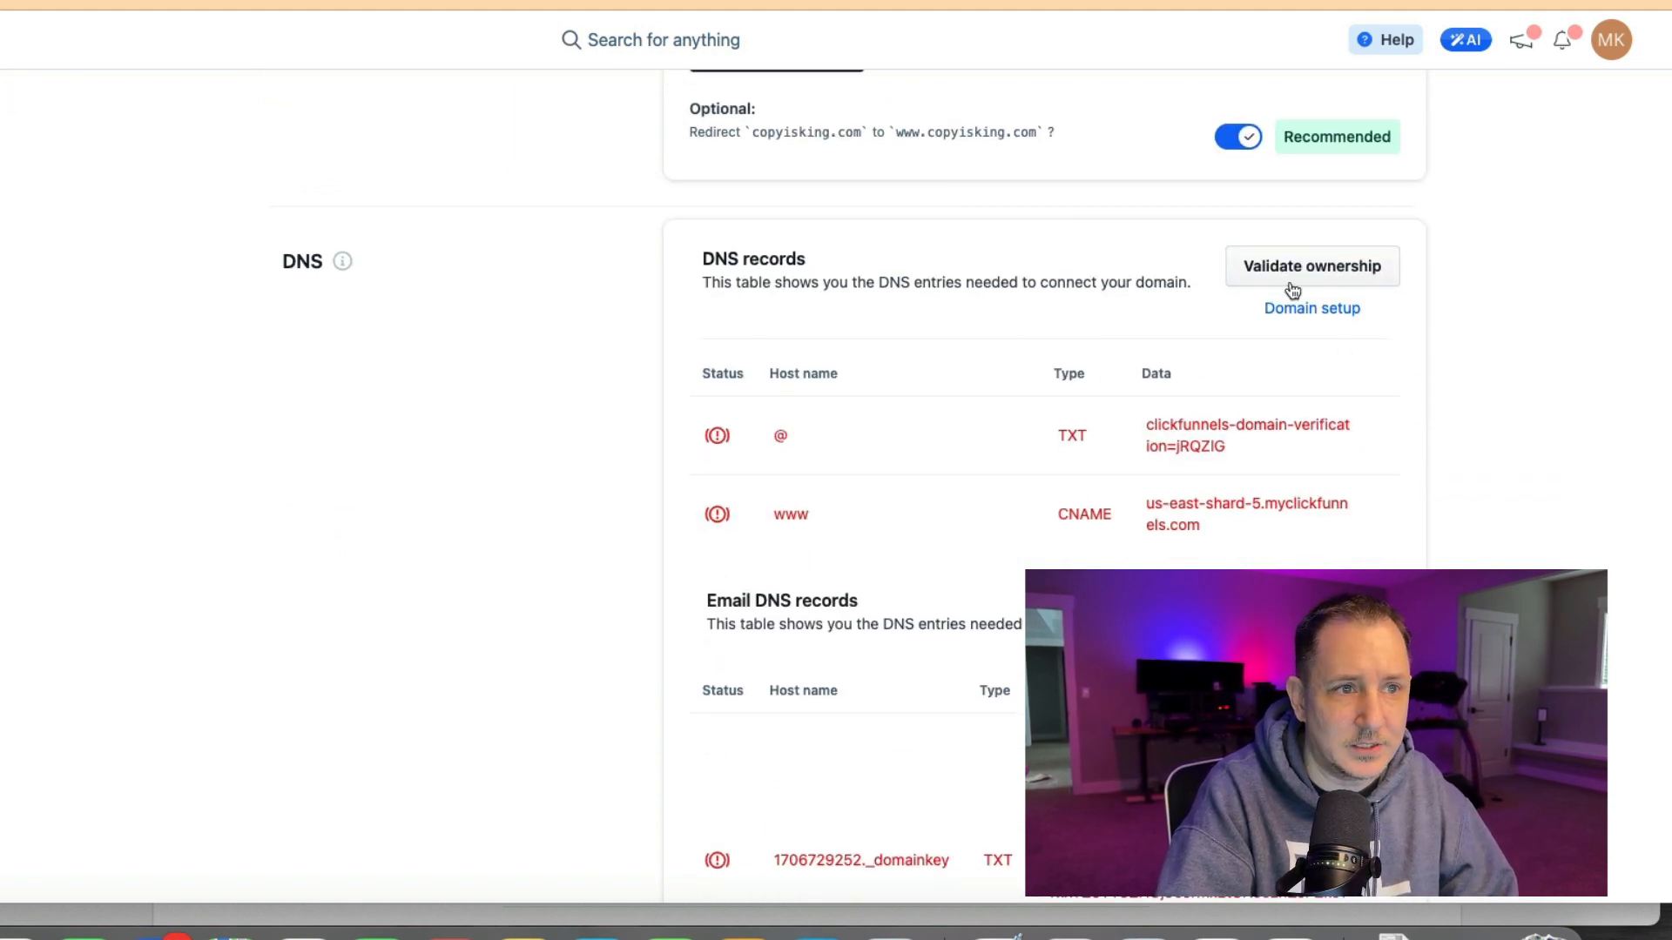
scroll(1219, 287, up, 2)
scroll(1162, 275, up, 2)
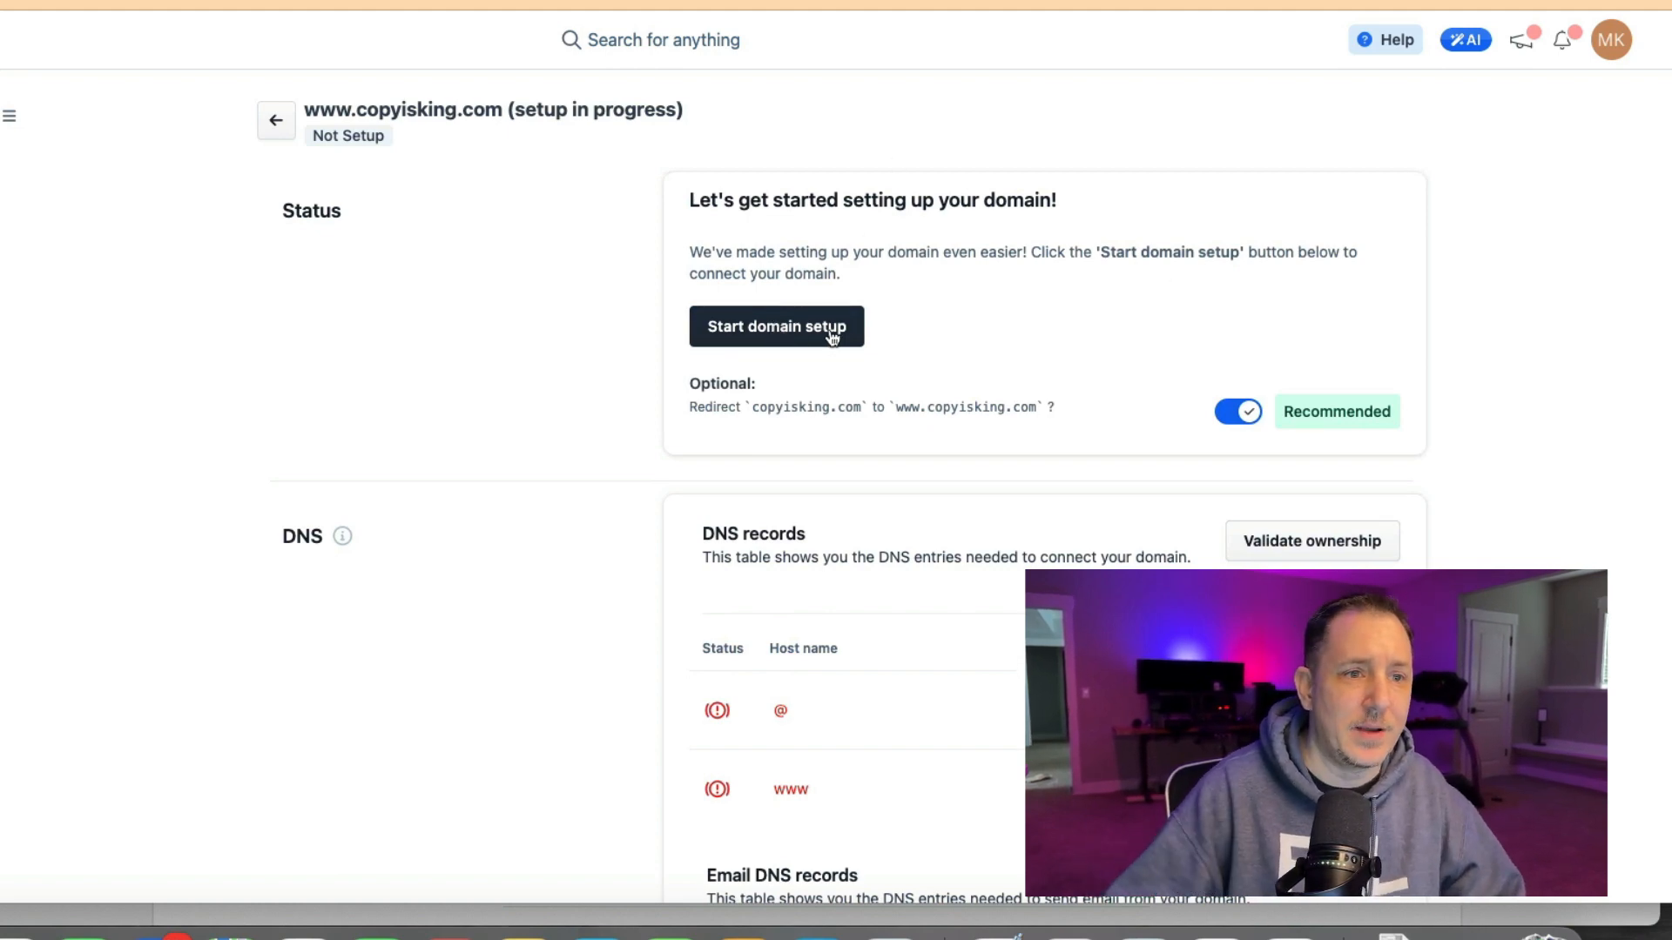
scroll(1289, 557, down, 3)
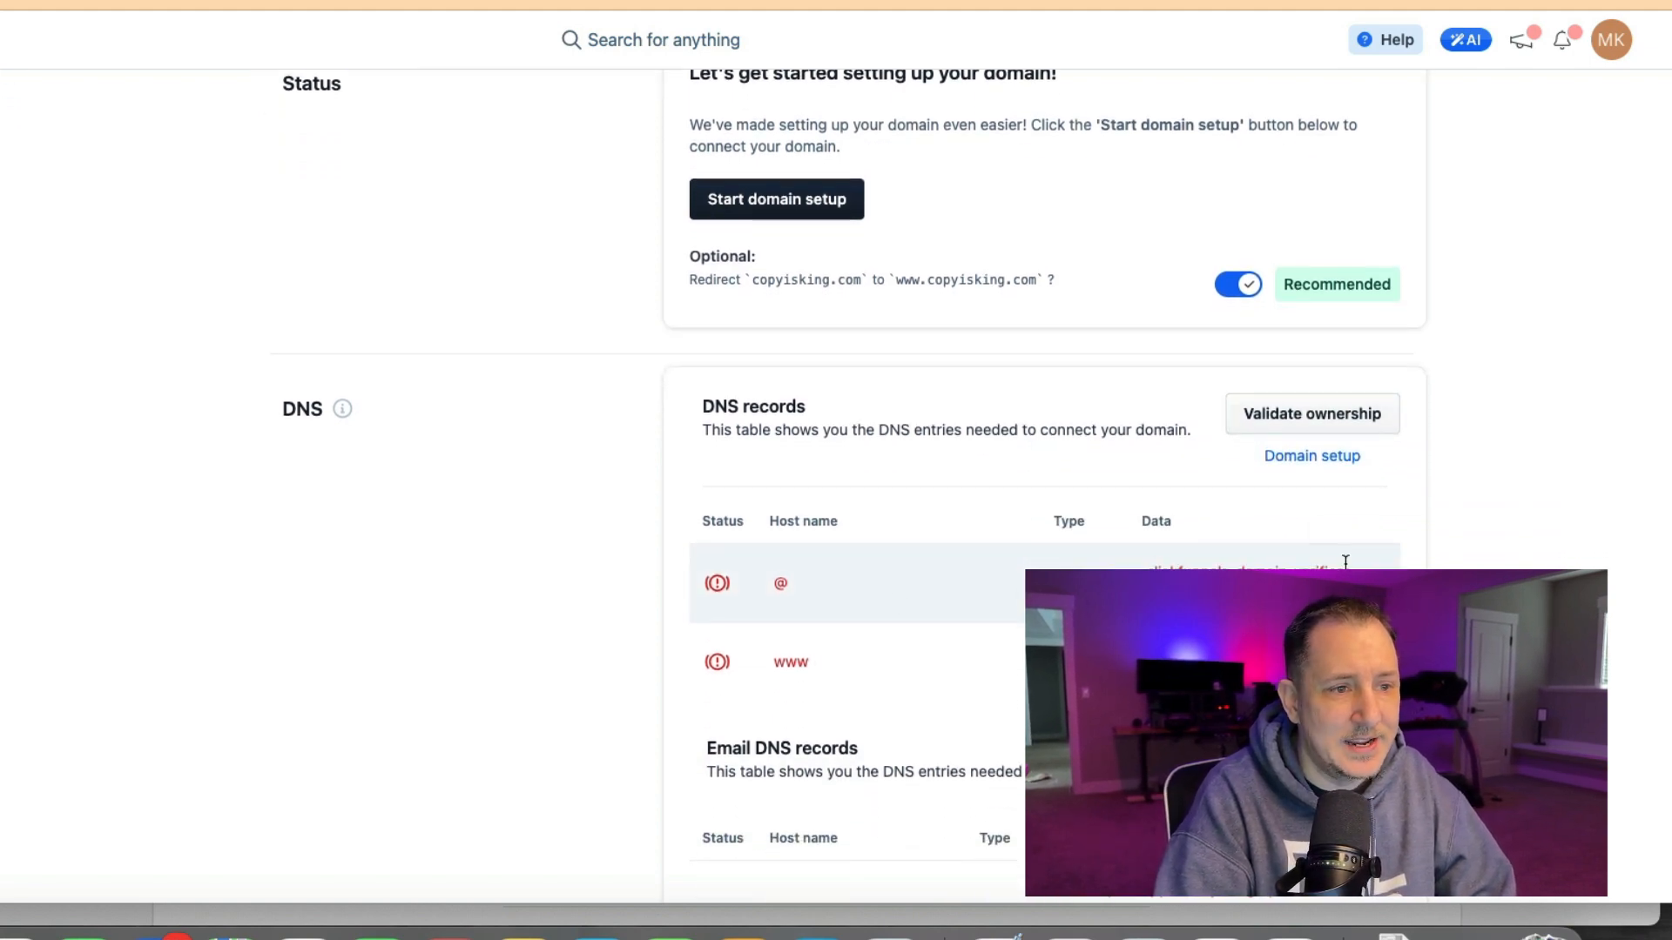
Copy the TXT verification value, switch to Namecheap and open the Advanced DNS settings for copyisking.com.
click(1376, 566)
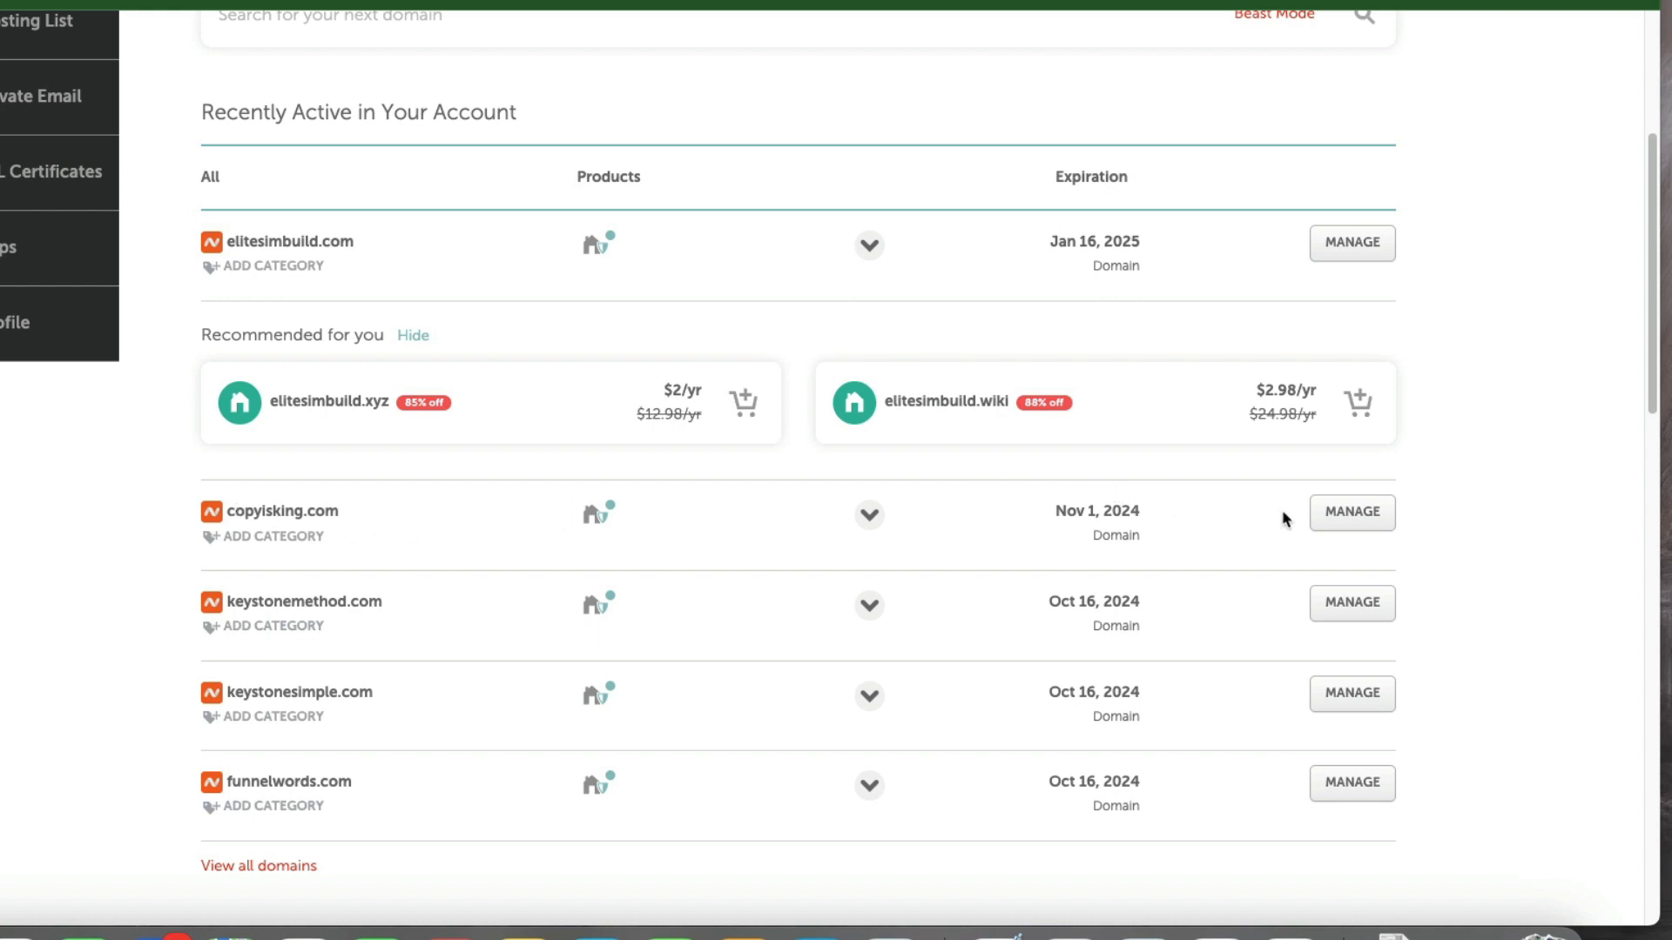
click(1352, 520)
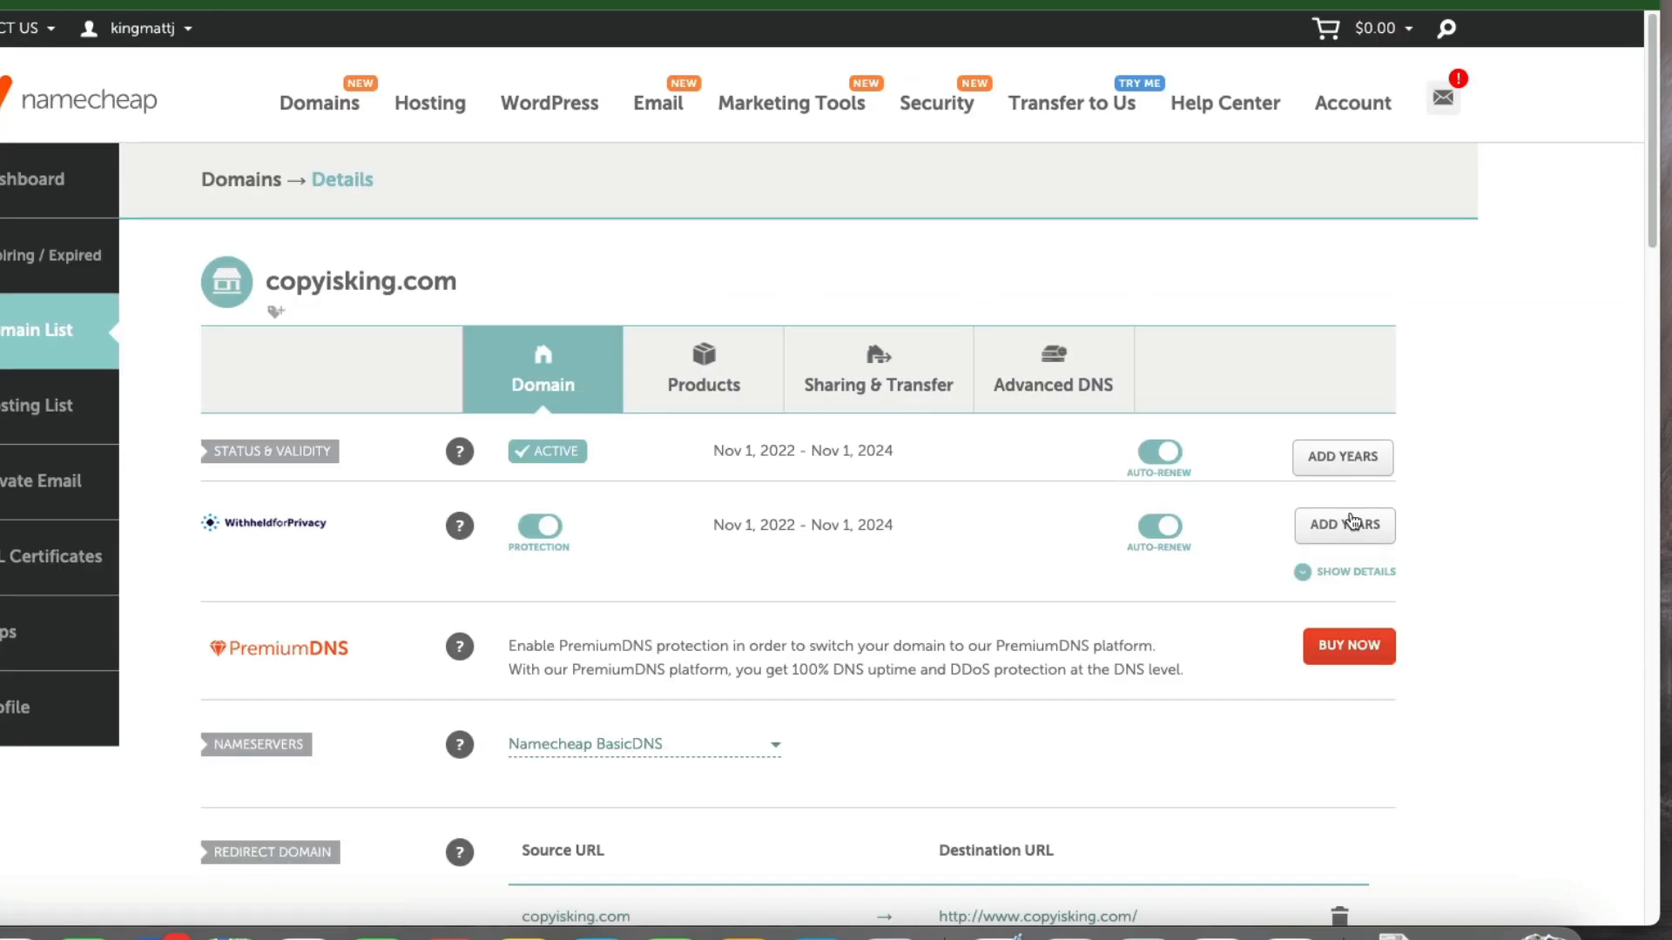
scroll(644, 449, down, 1)
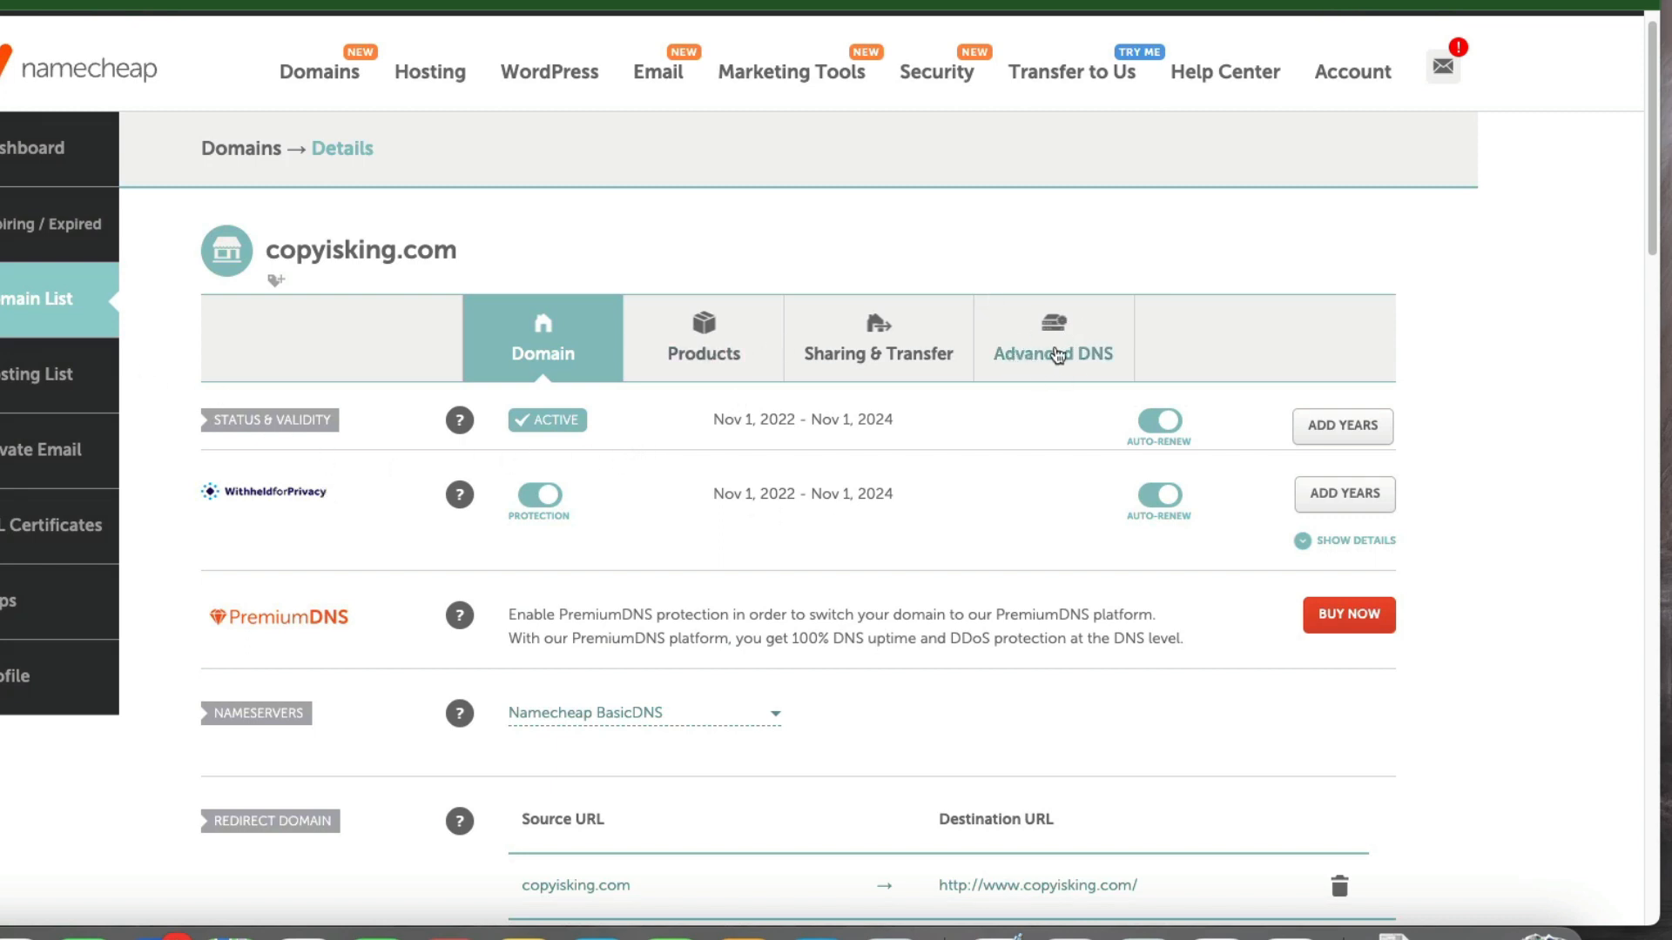
scroll(967, 383, down, 1)
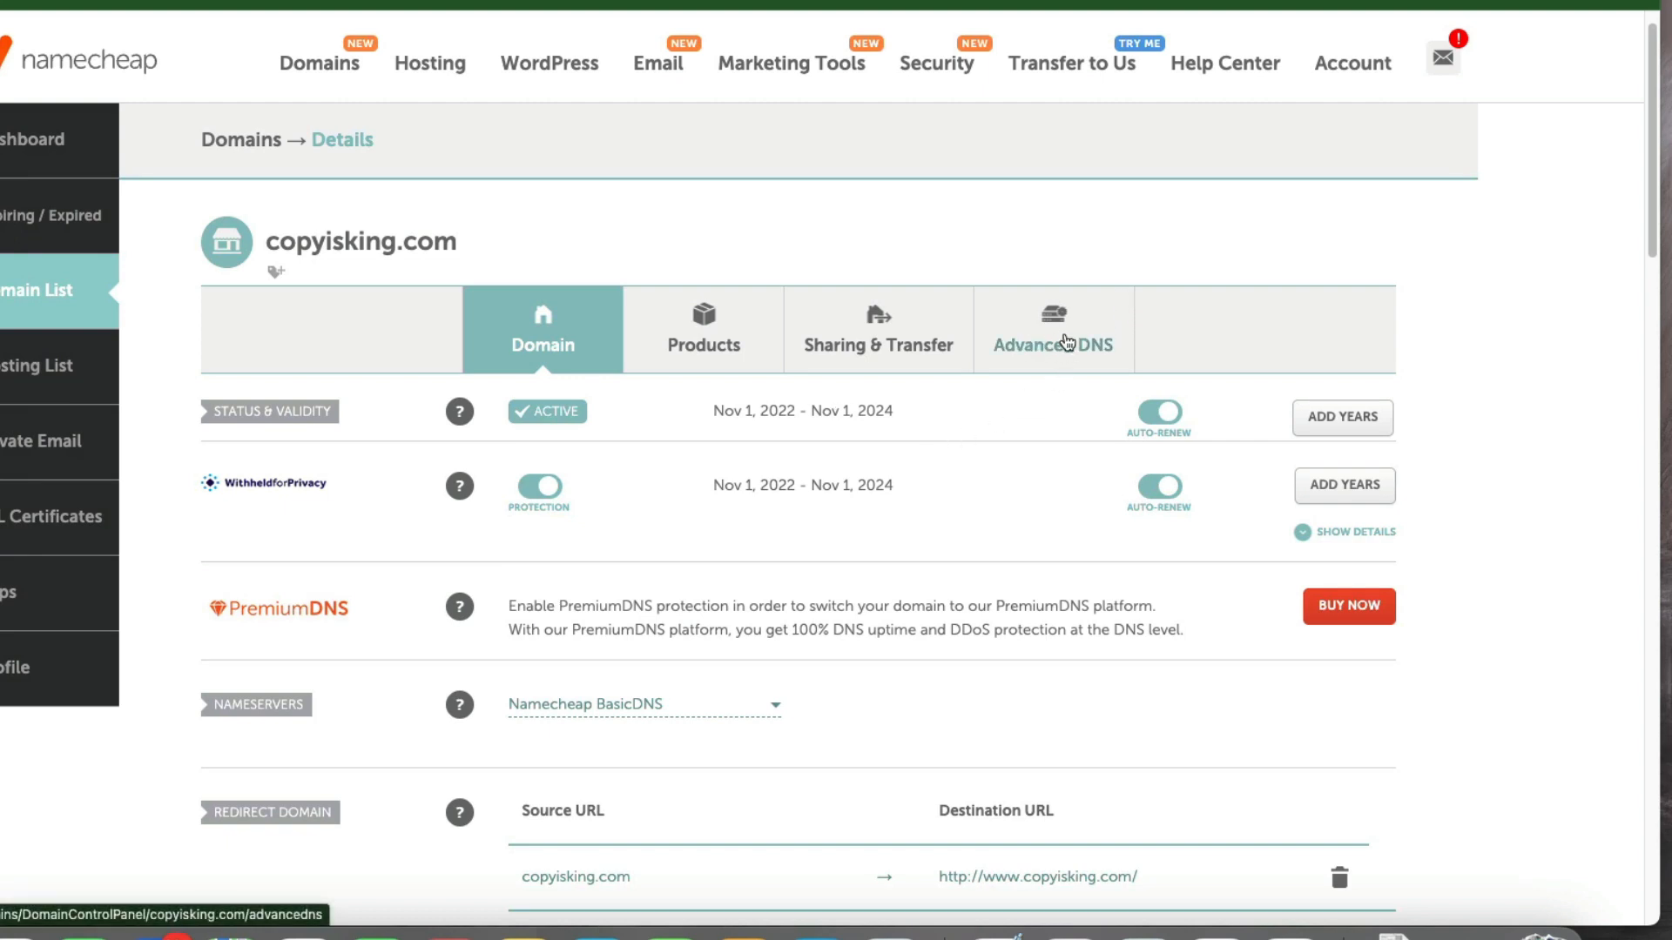
click(1067, 341)
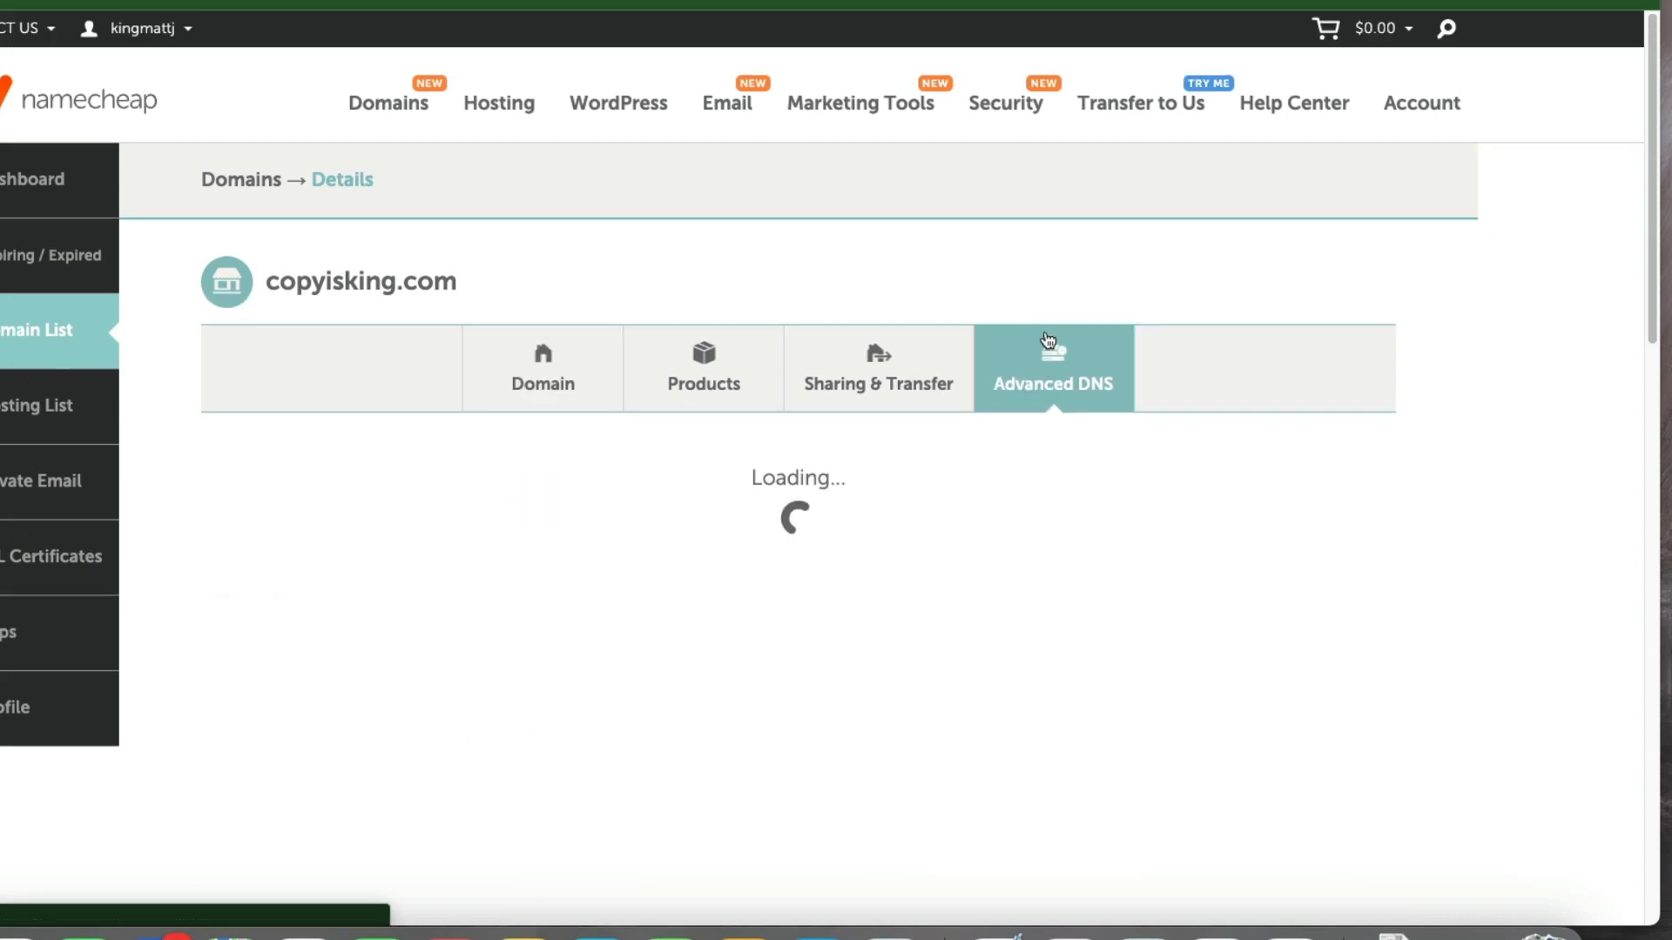
scroll(825, 488, down, 1)
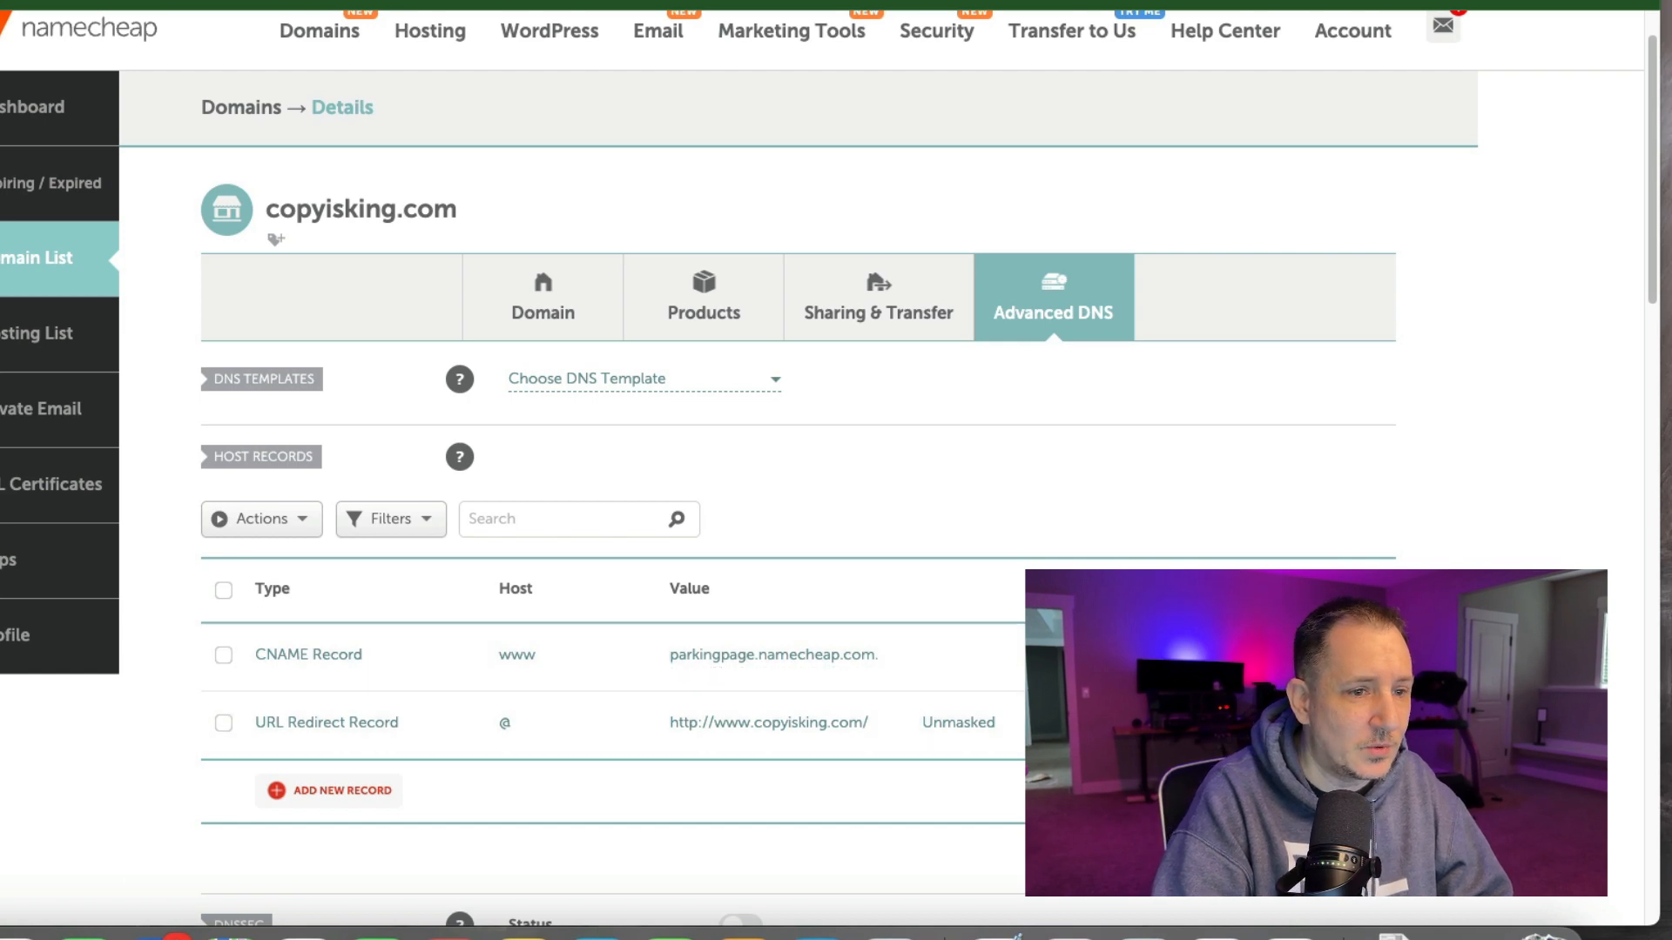
Delete the existing URL Redirect record and the parking-page CNAME record from the host records.
click(1365, 723)
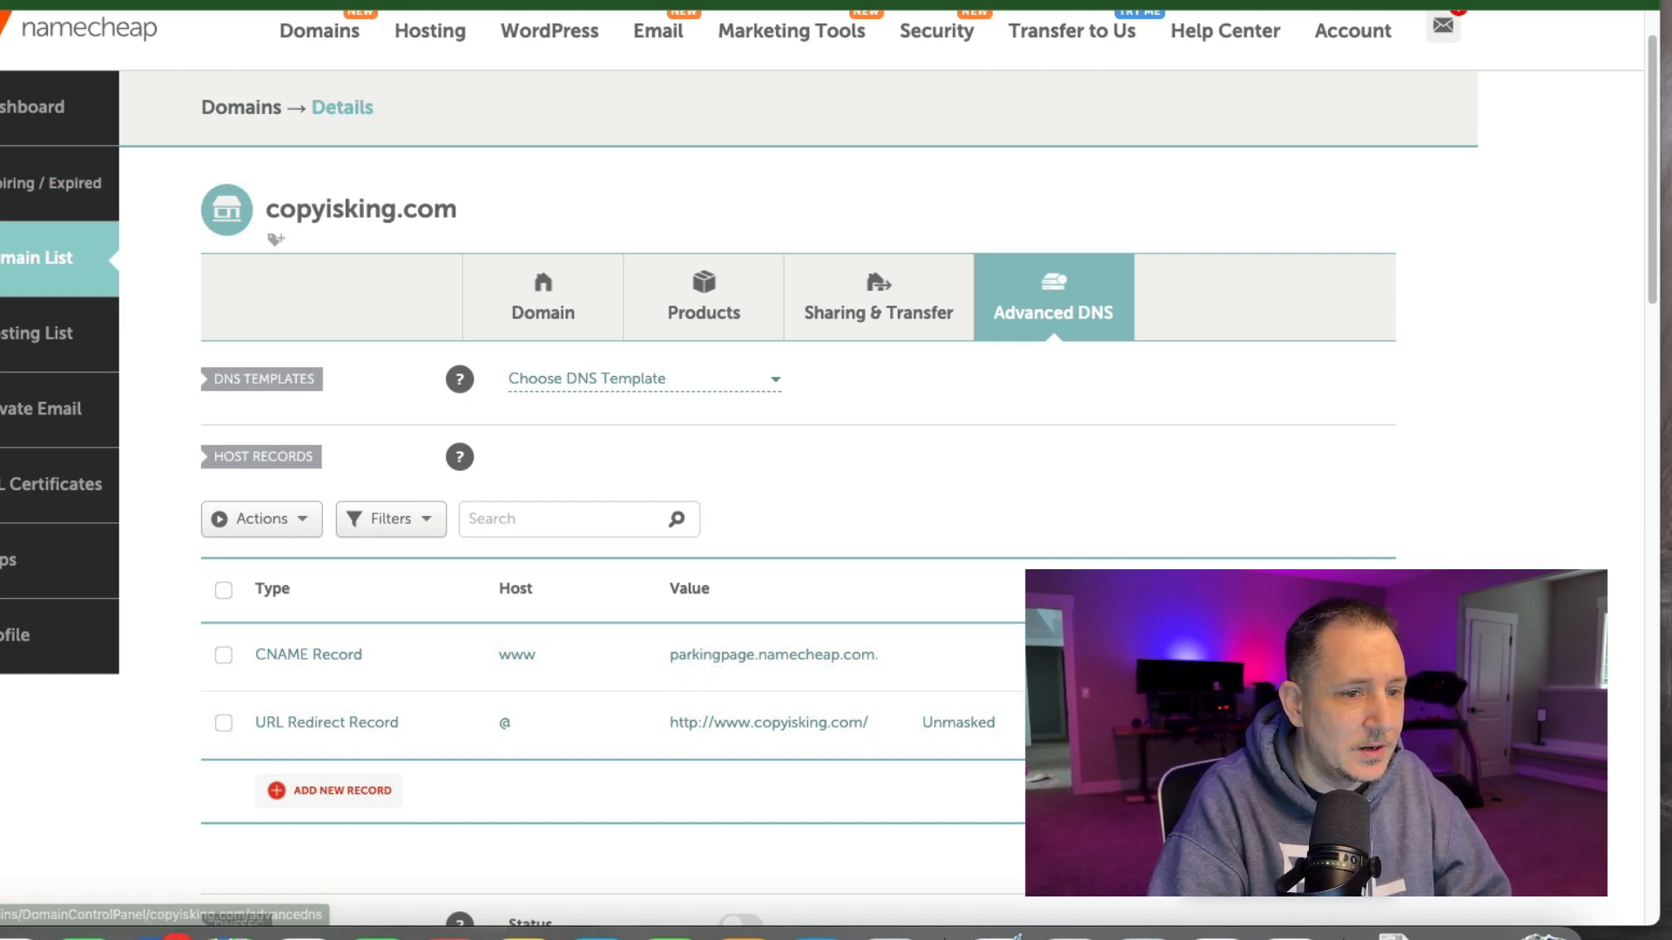
click(1341, 660)
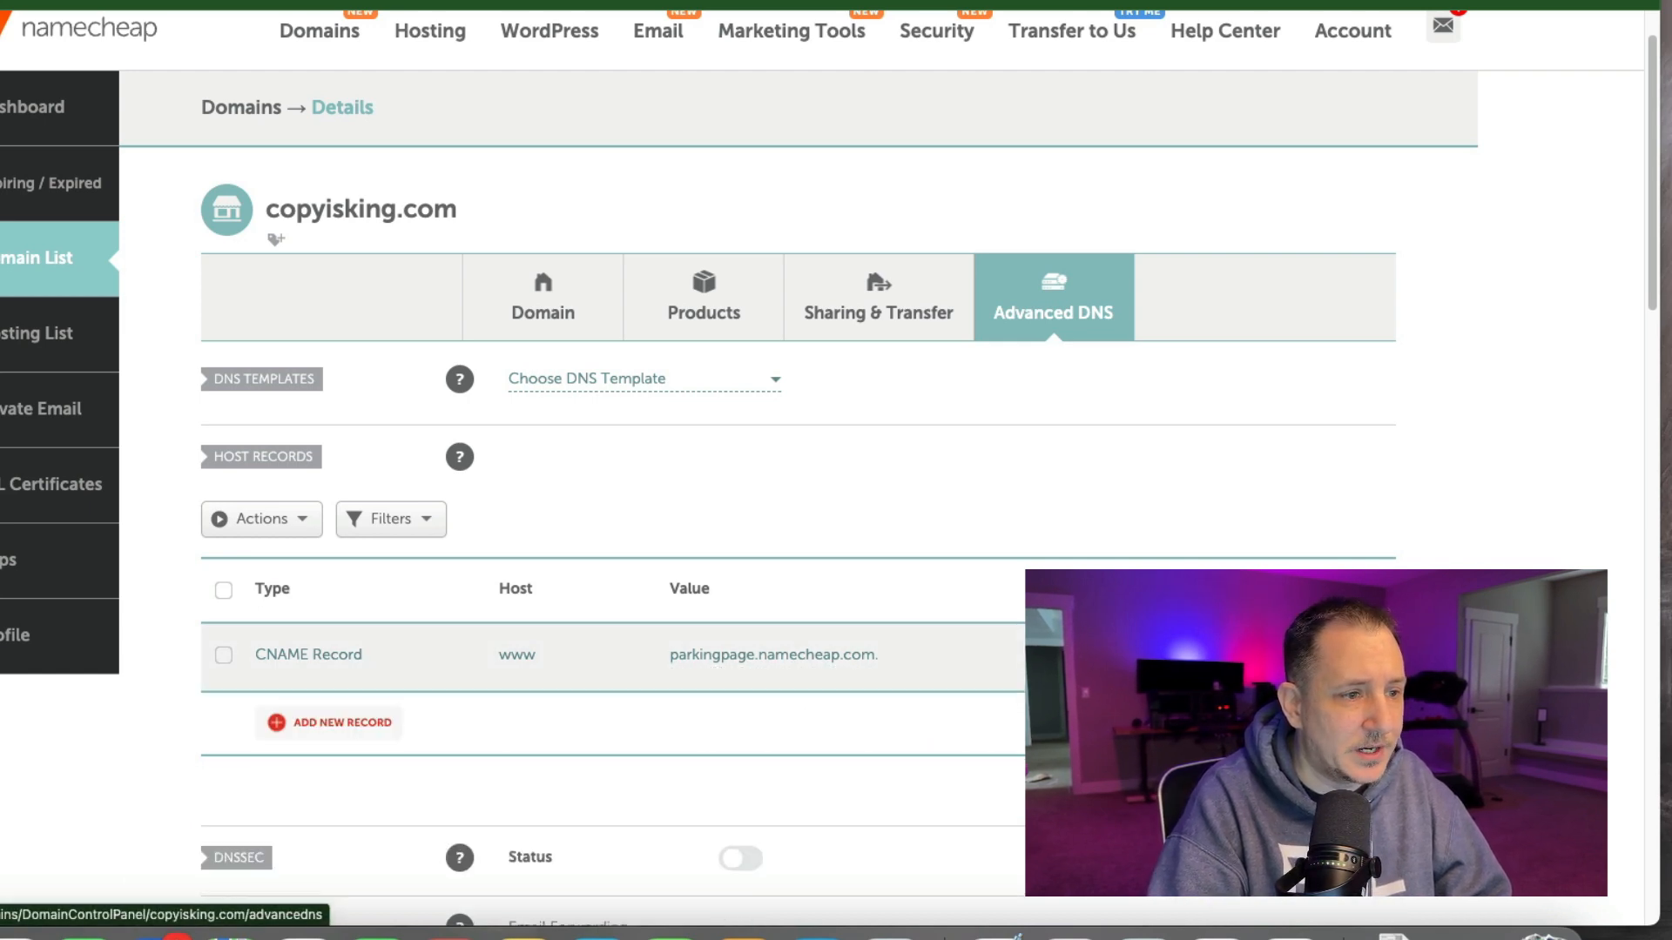
click(1365, 655)
click(1341, 592)
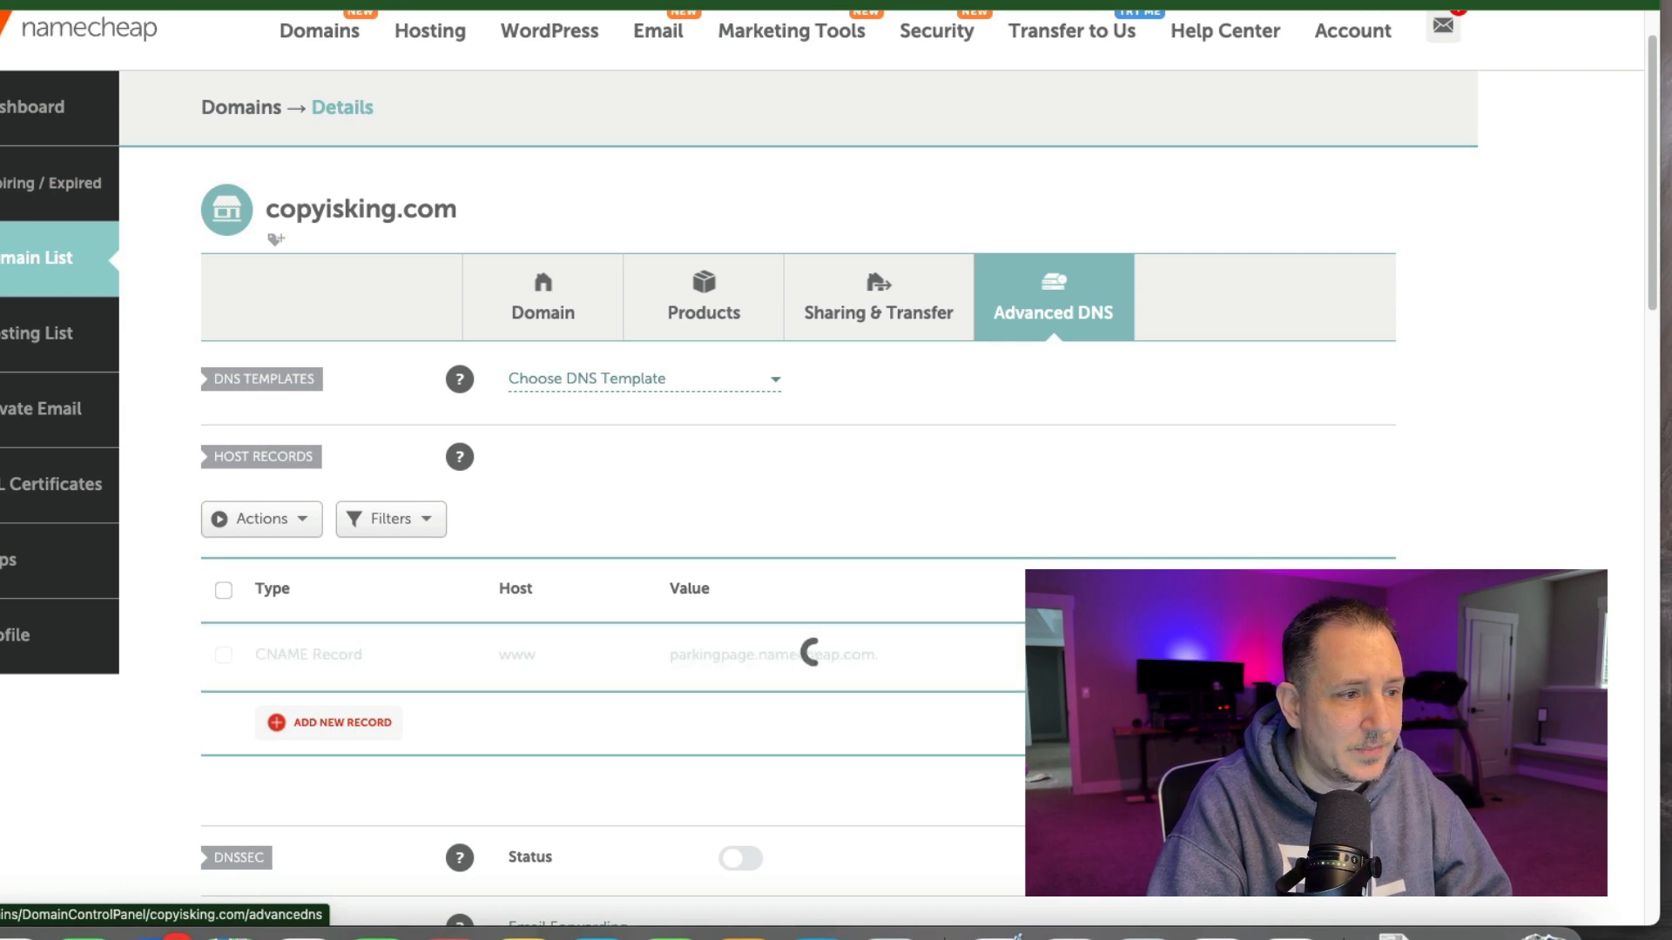
Add a TXT record with host @, the pasted clickfunnels-domain-verification value and a 5 min TTL, and save it.
click(336, 726)
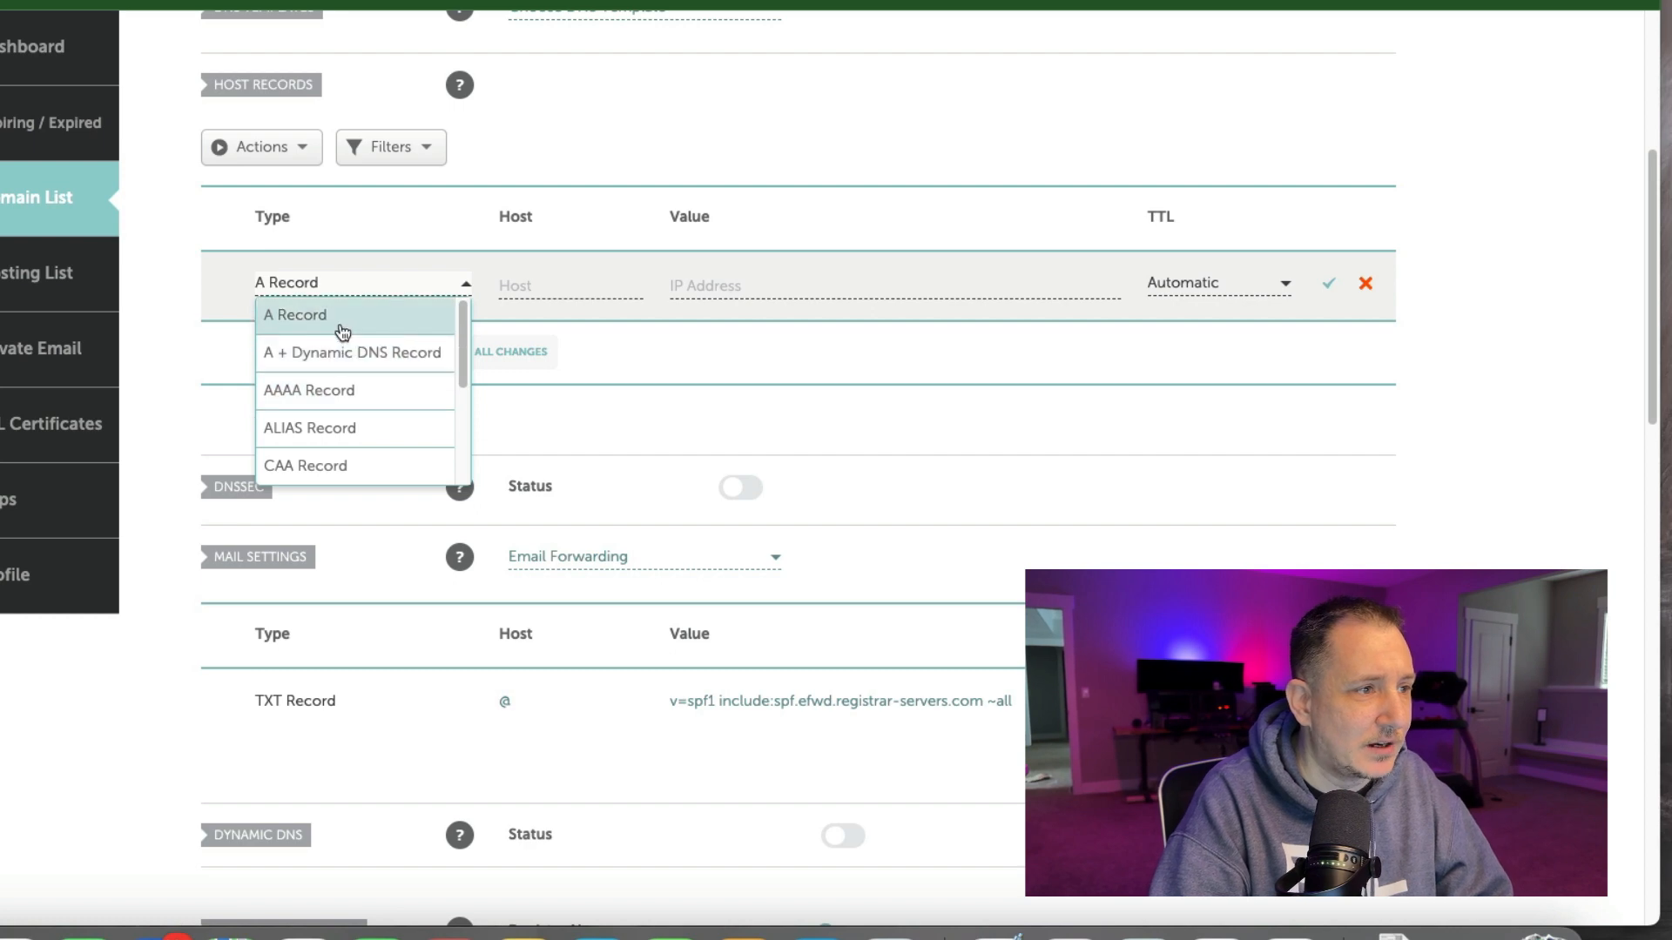
scroll(329, 414, down, 1)
scroll(329, 414, down, 4)
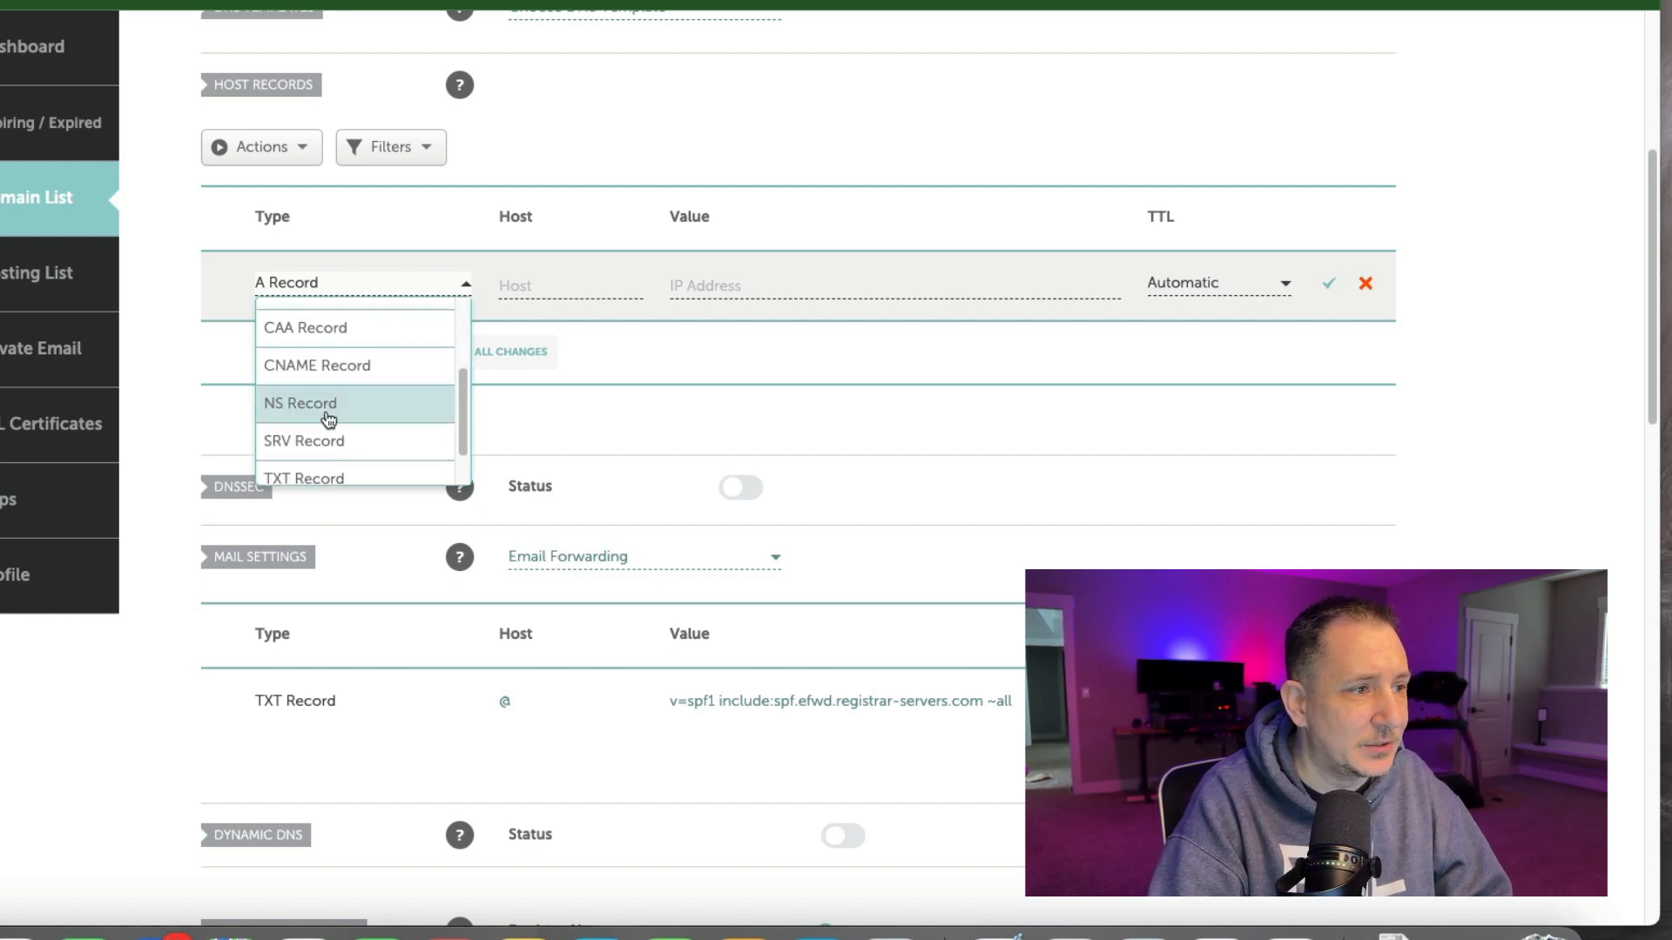
click(322, 438)
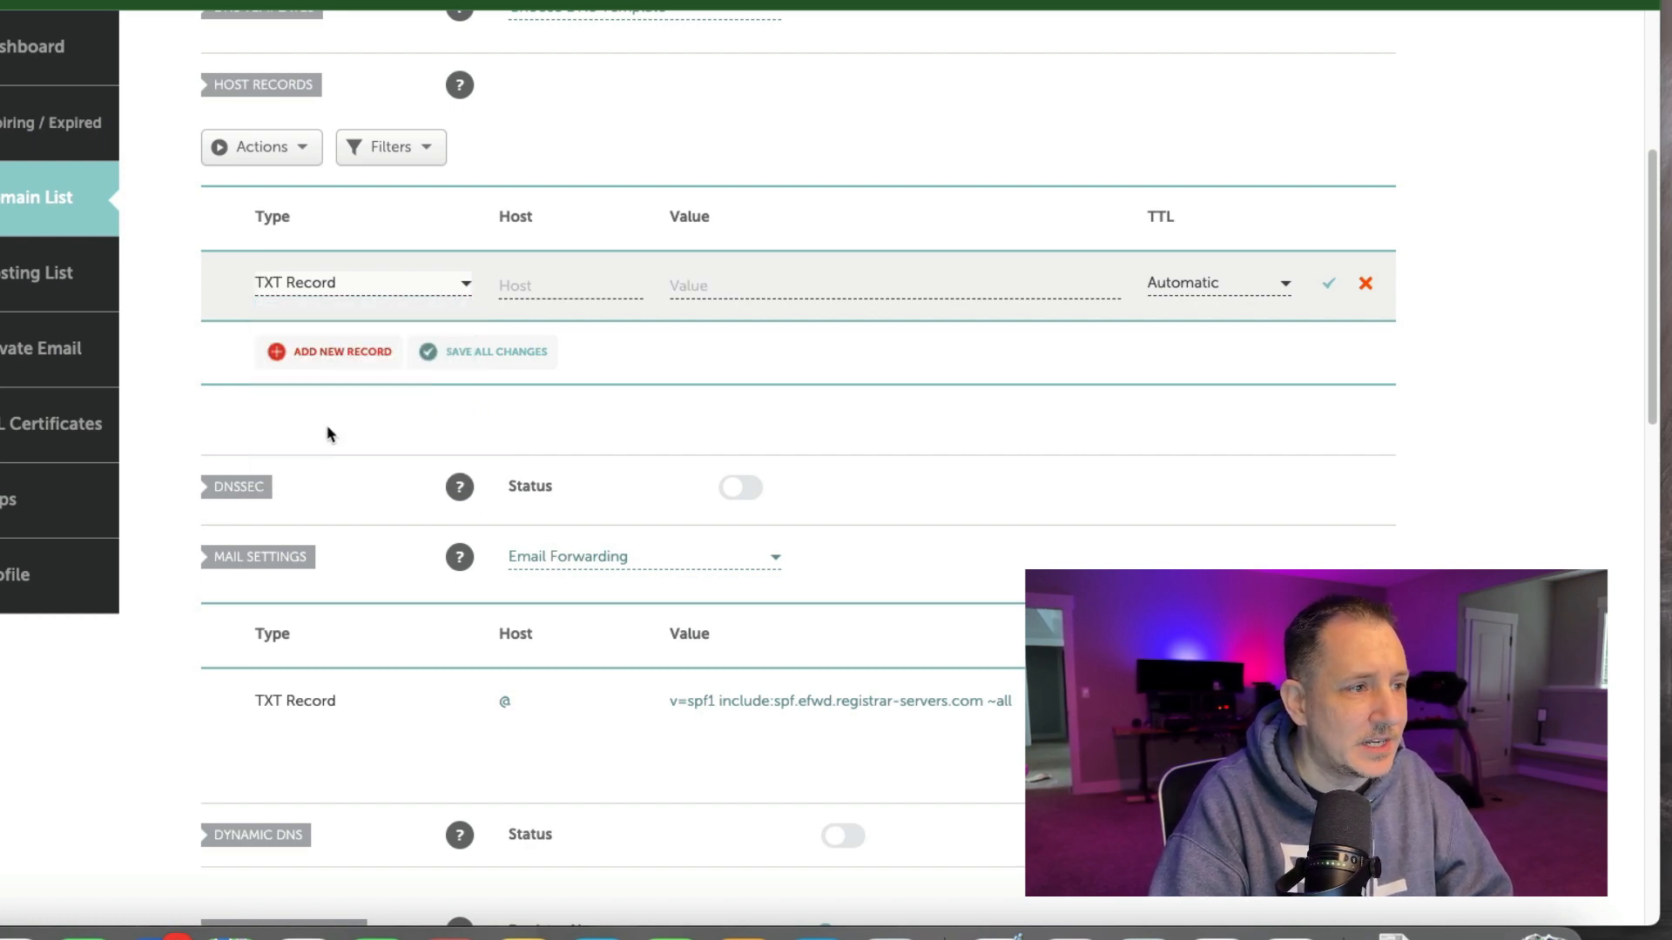
click(563, 279)
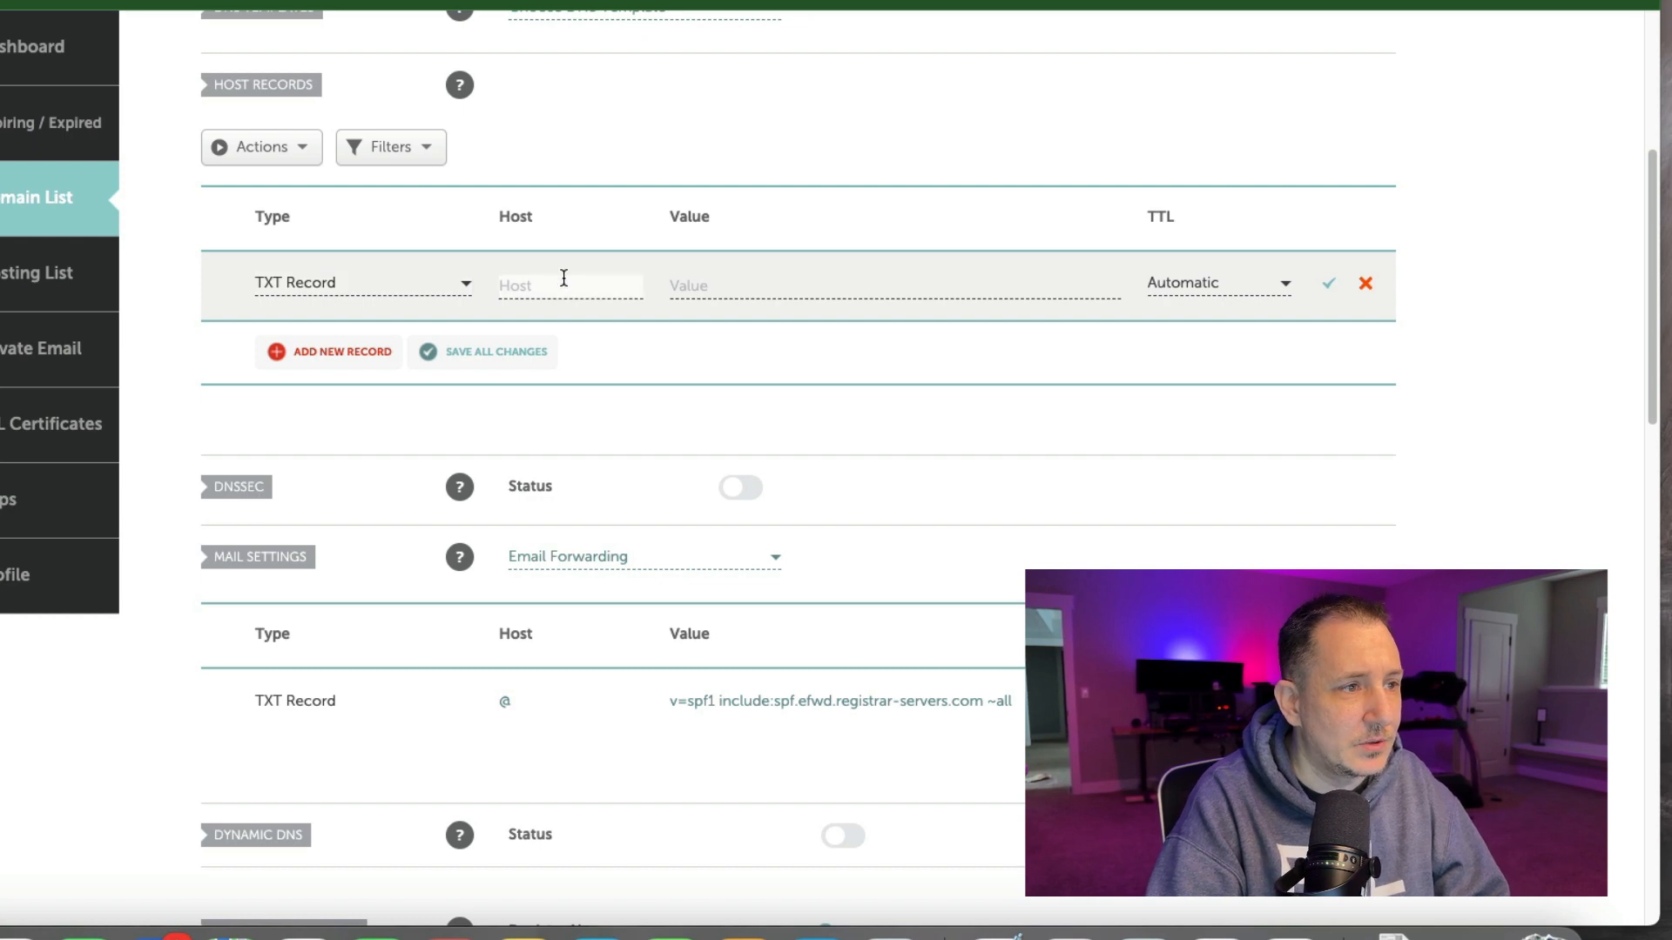
text(@)
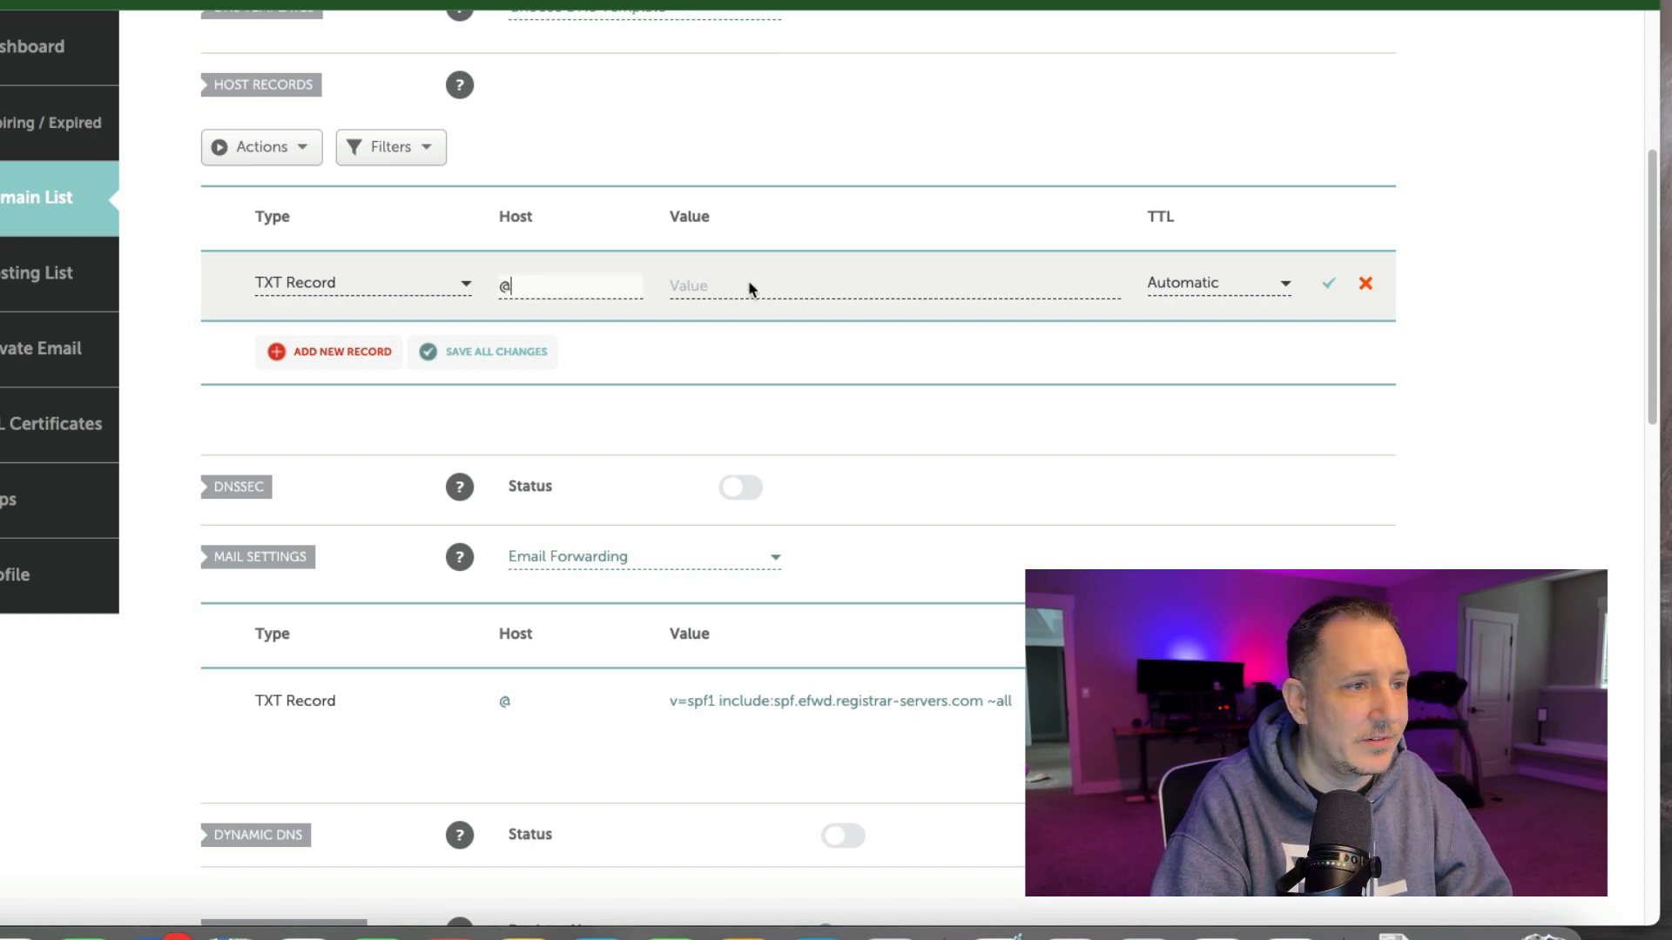
click(721, 283)
key(super+v)
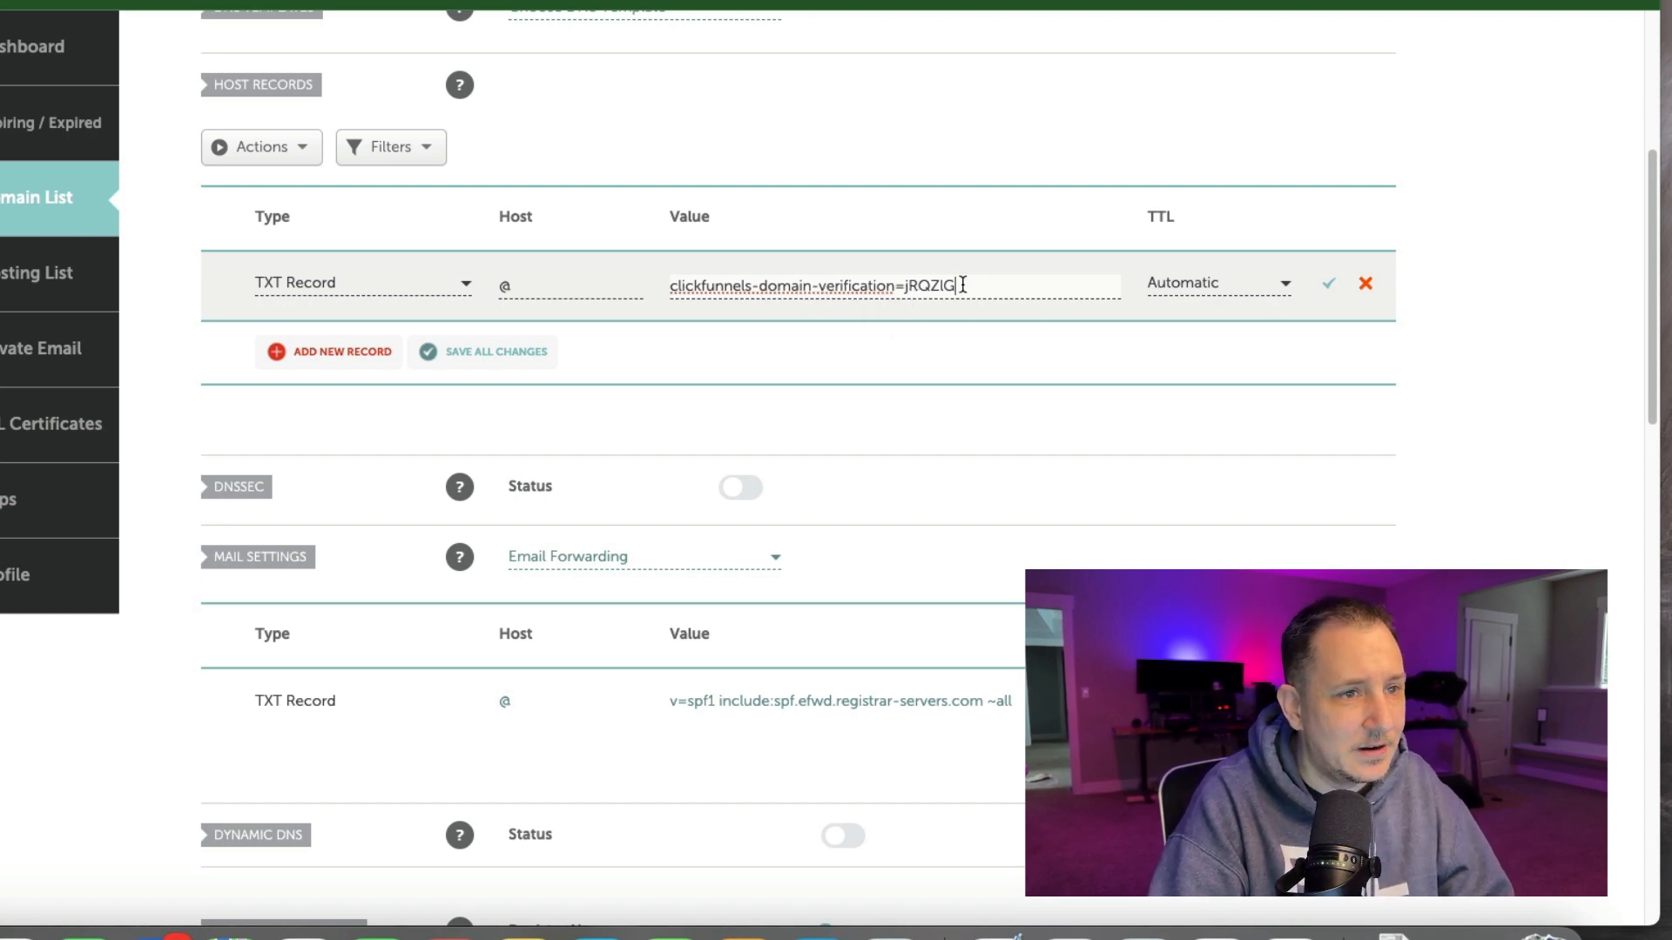
click(1278, 293)
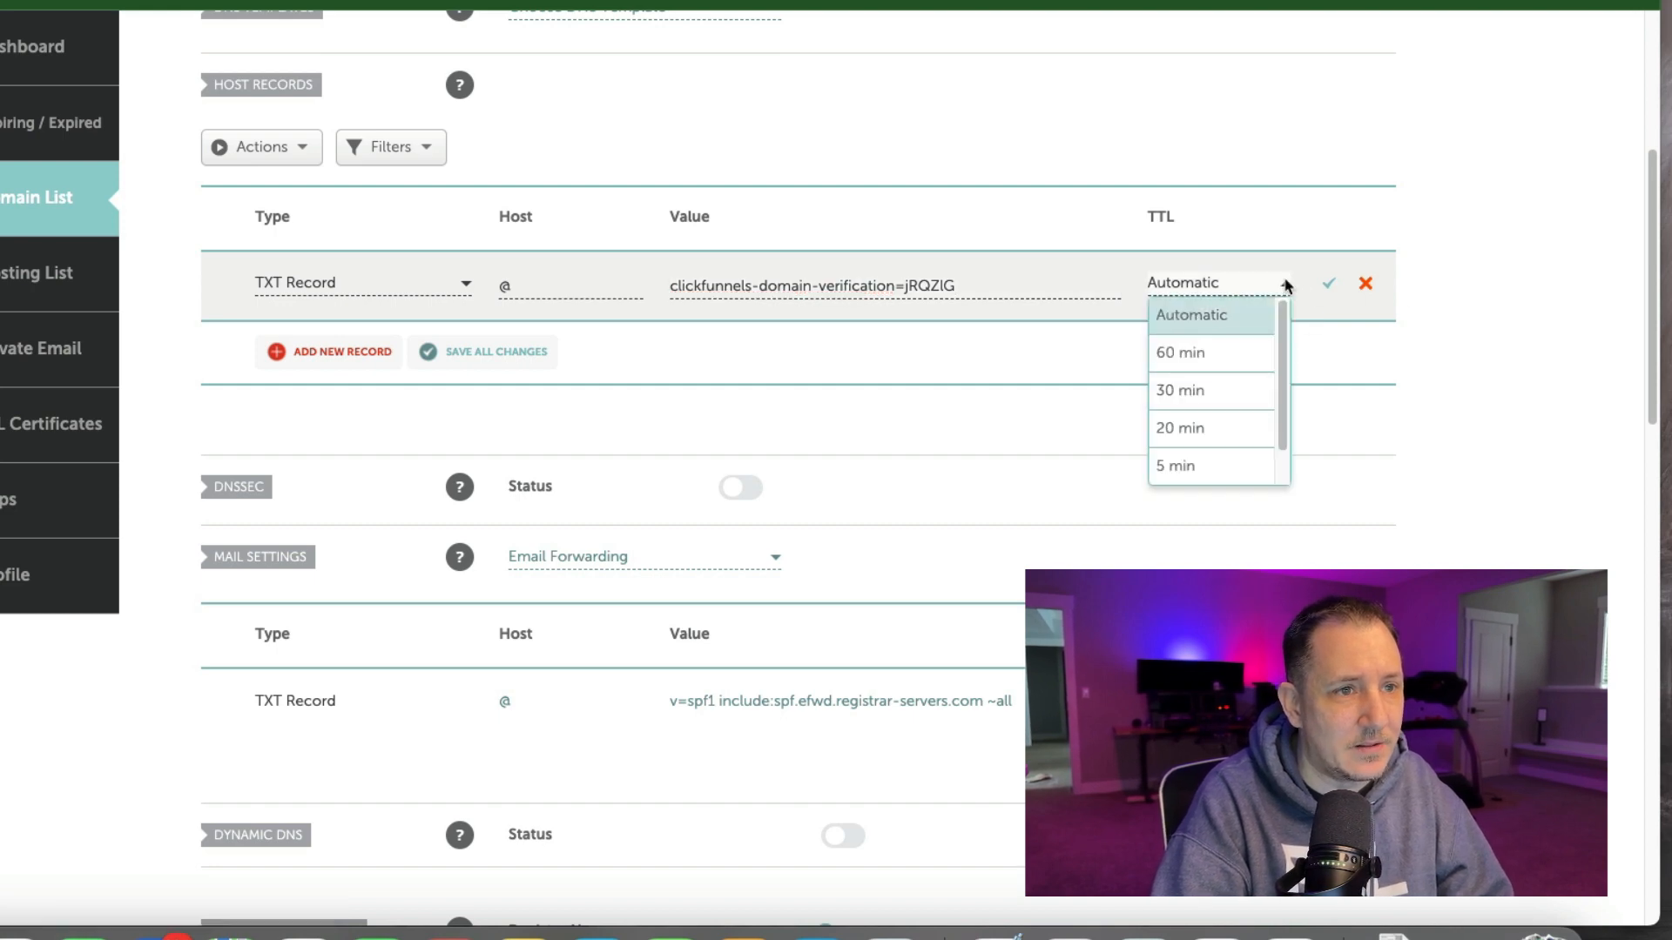
click(1220, 466)
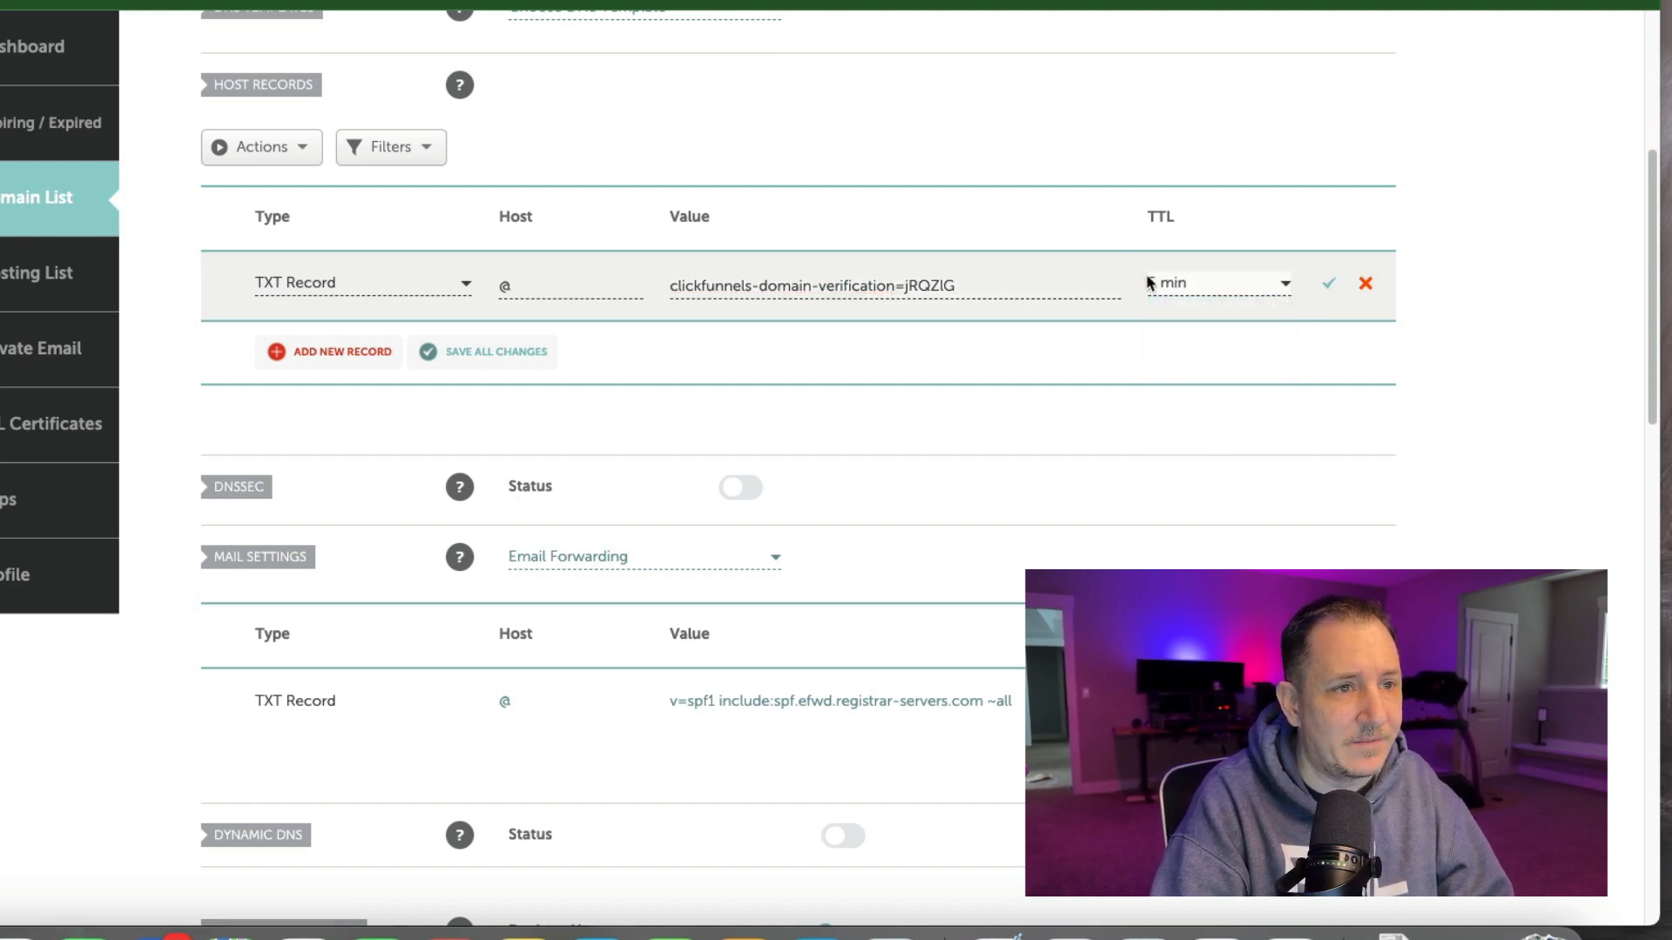
click(1329, 287)
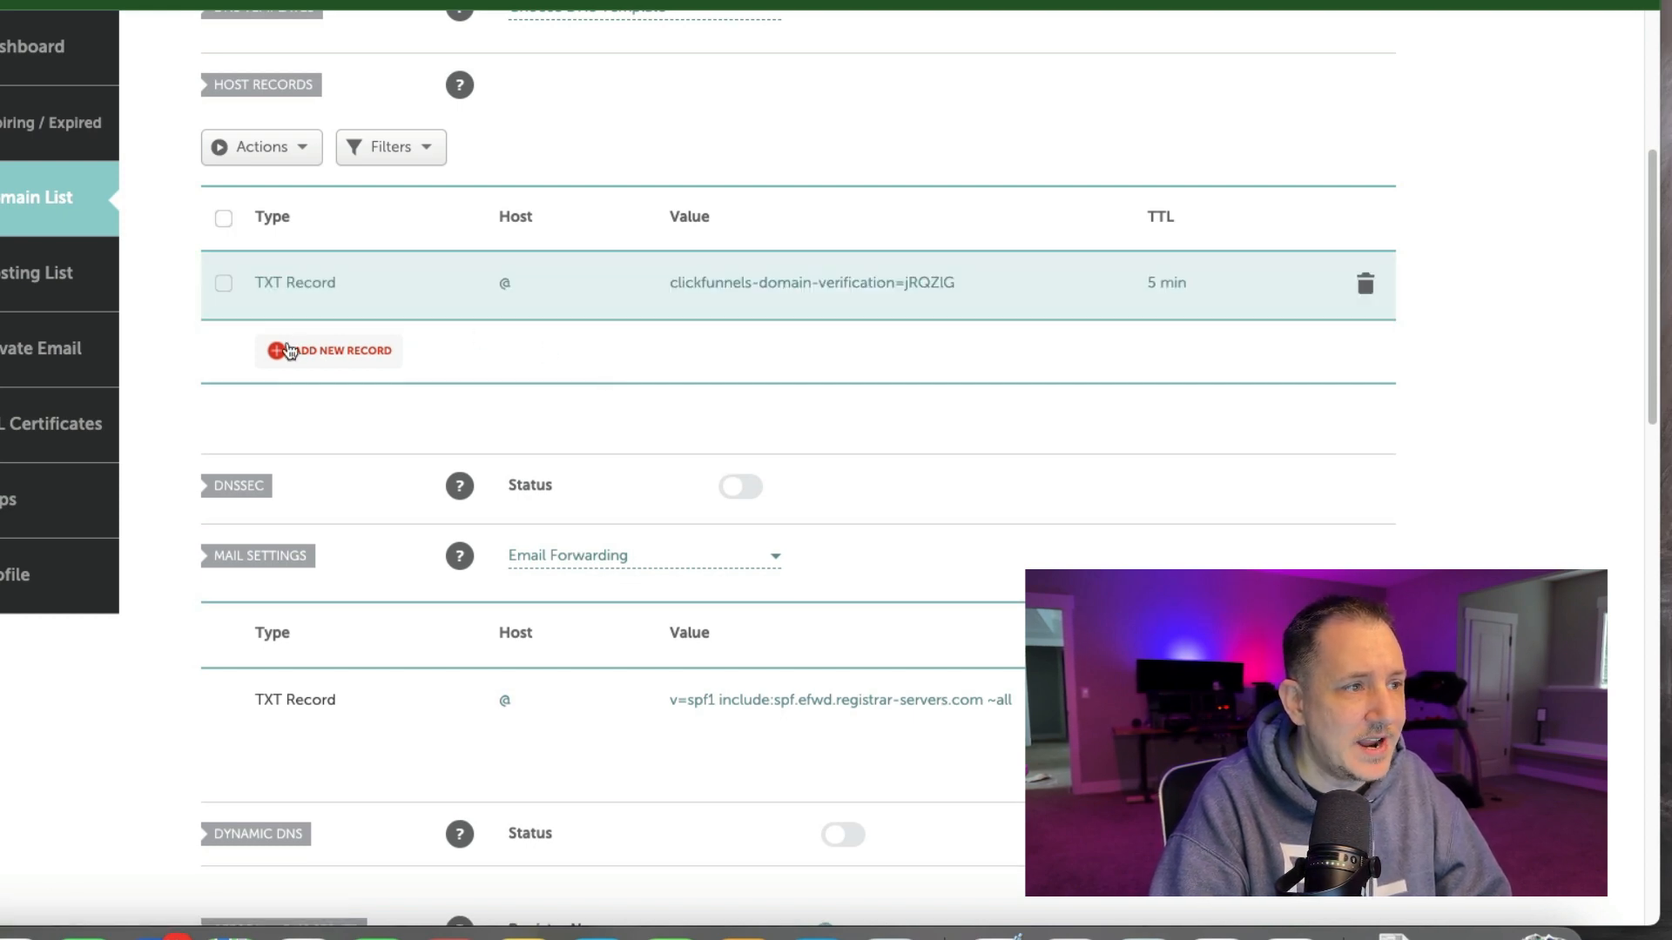
Add a CNAME record with host www, target us-east-shard-5.myclickfunnels.com and a 5 min TTL, and save it.
click(331, 355)
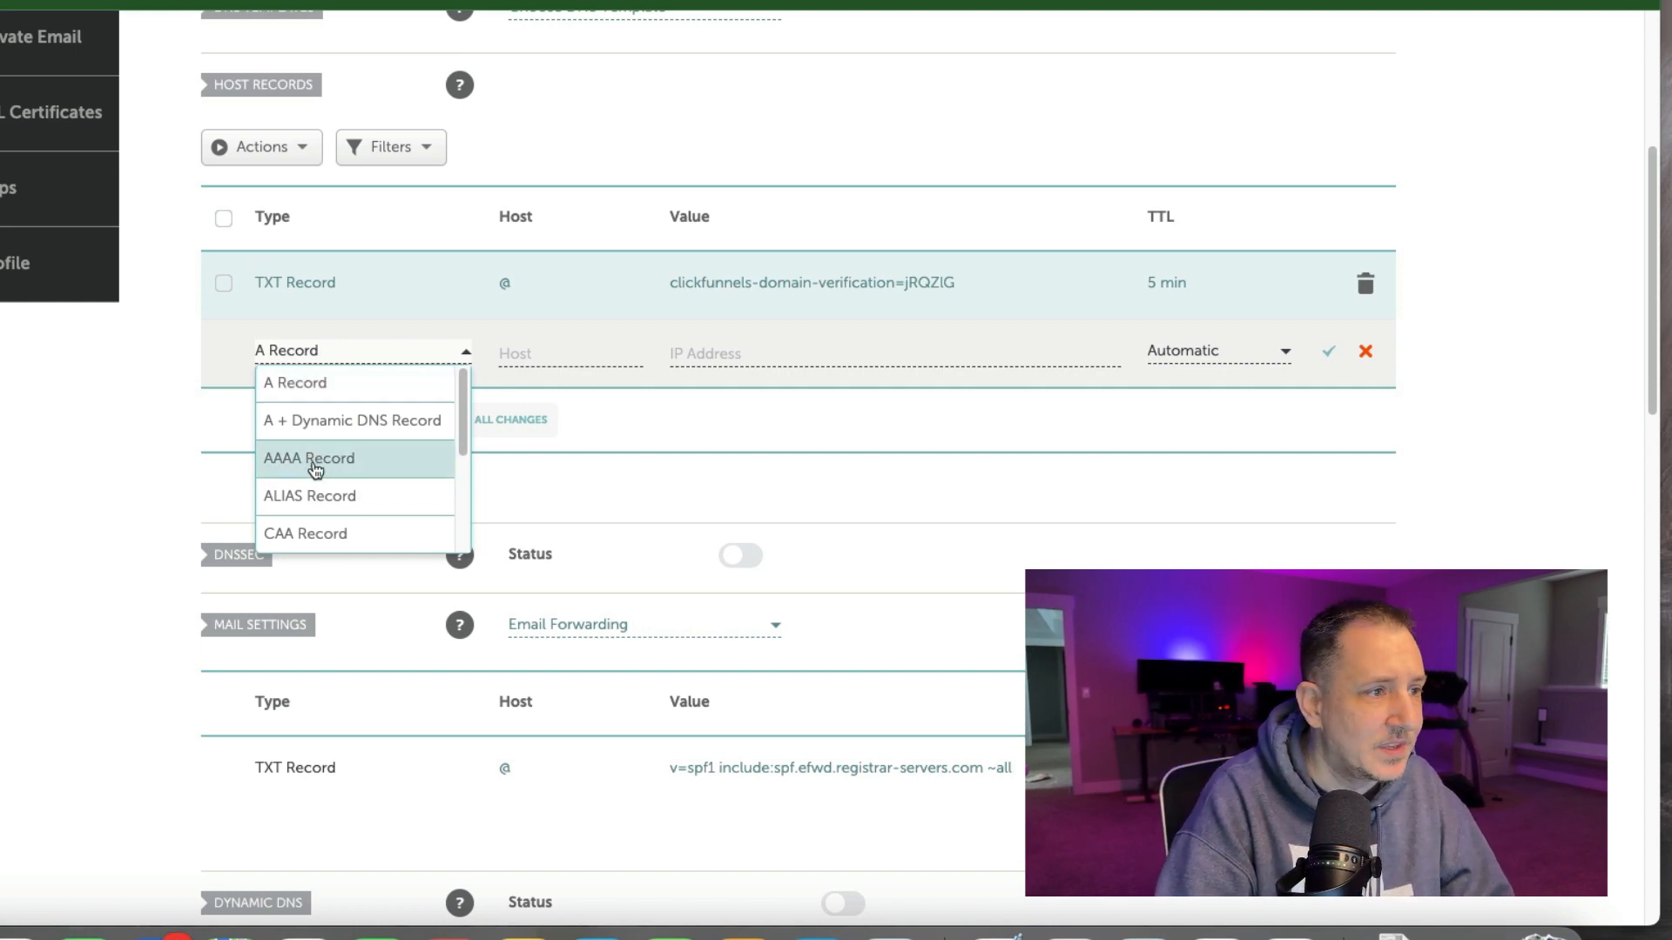
scroll(313, 487, down, 1)
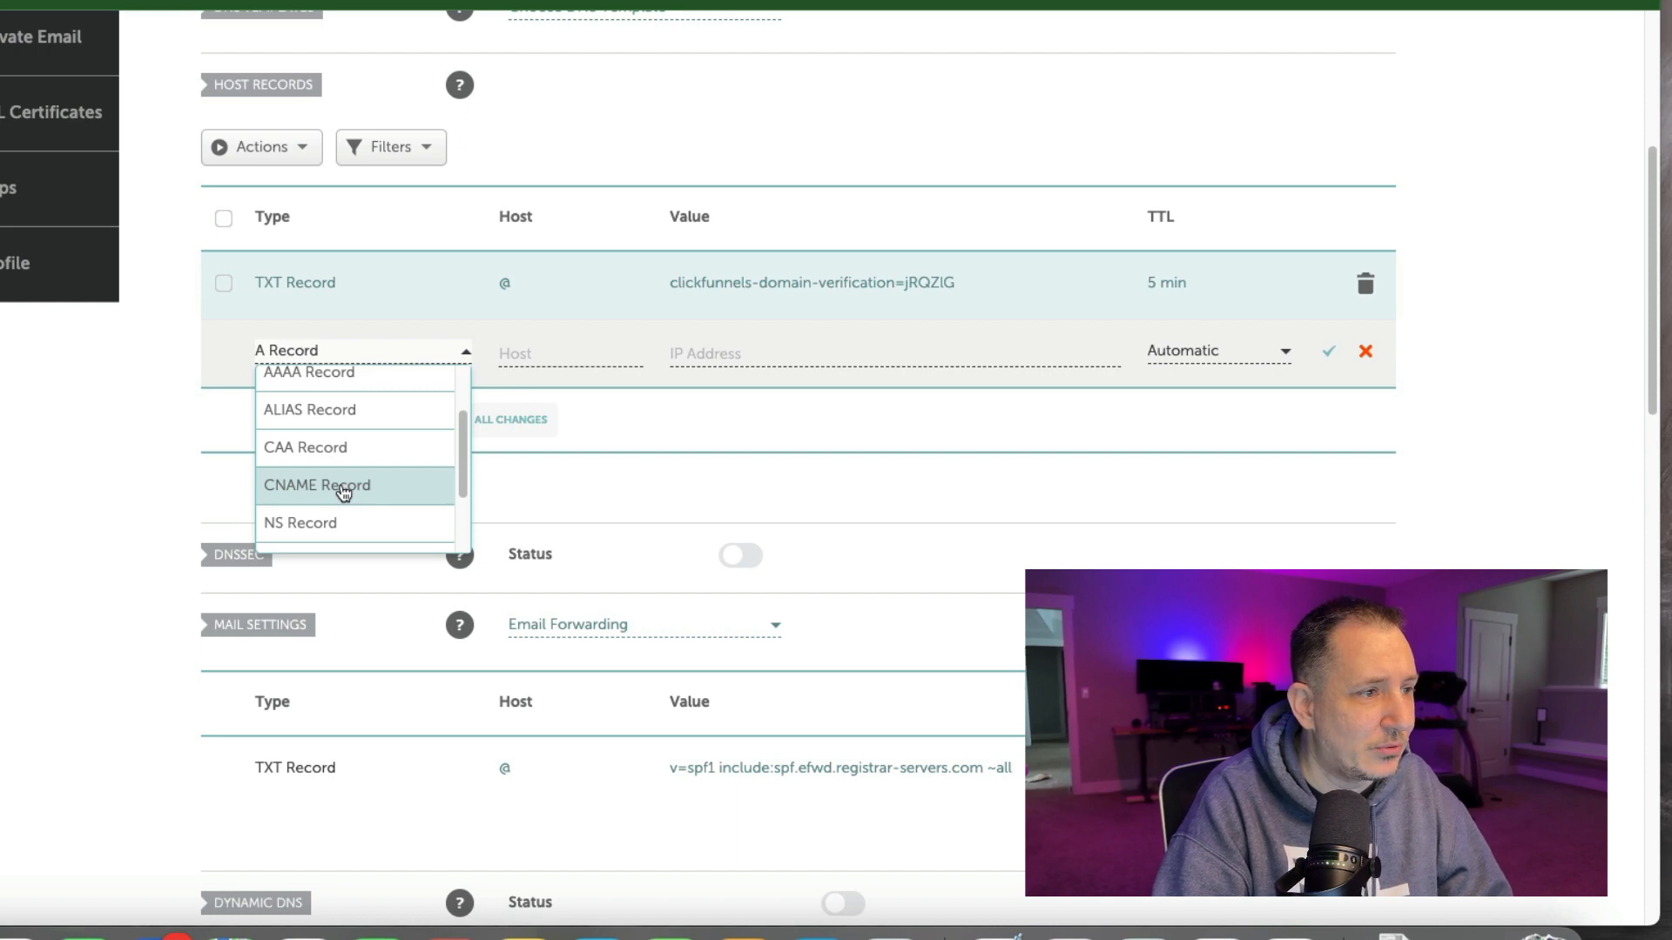
click(344, 487)
click(554, 361)
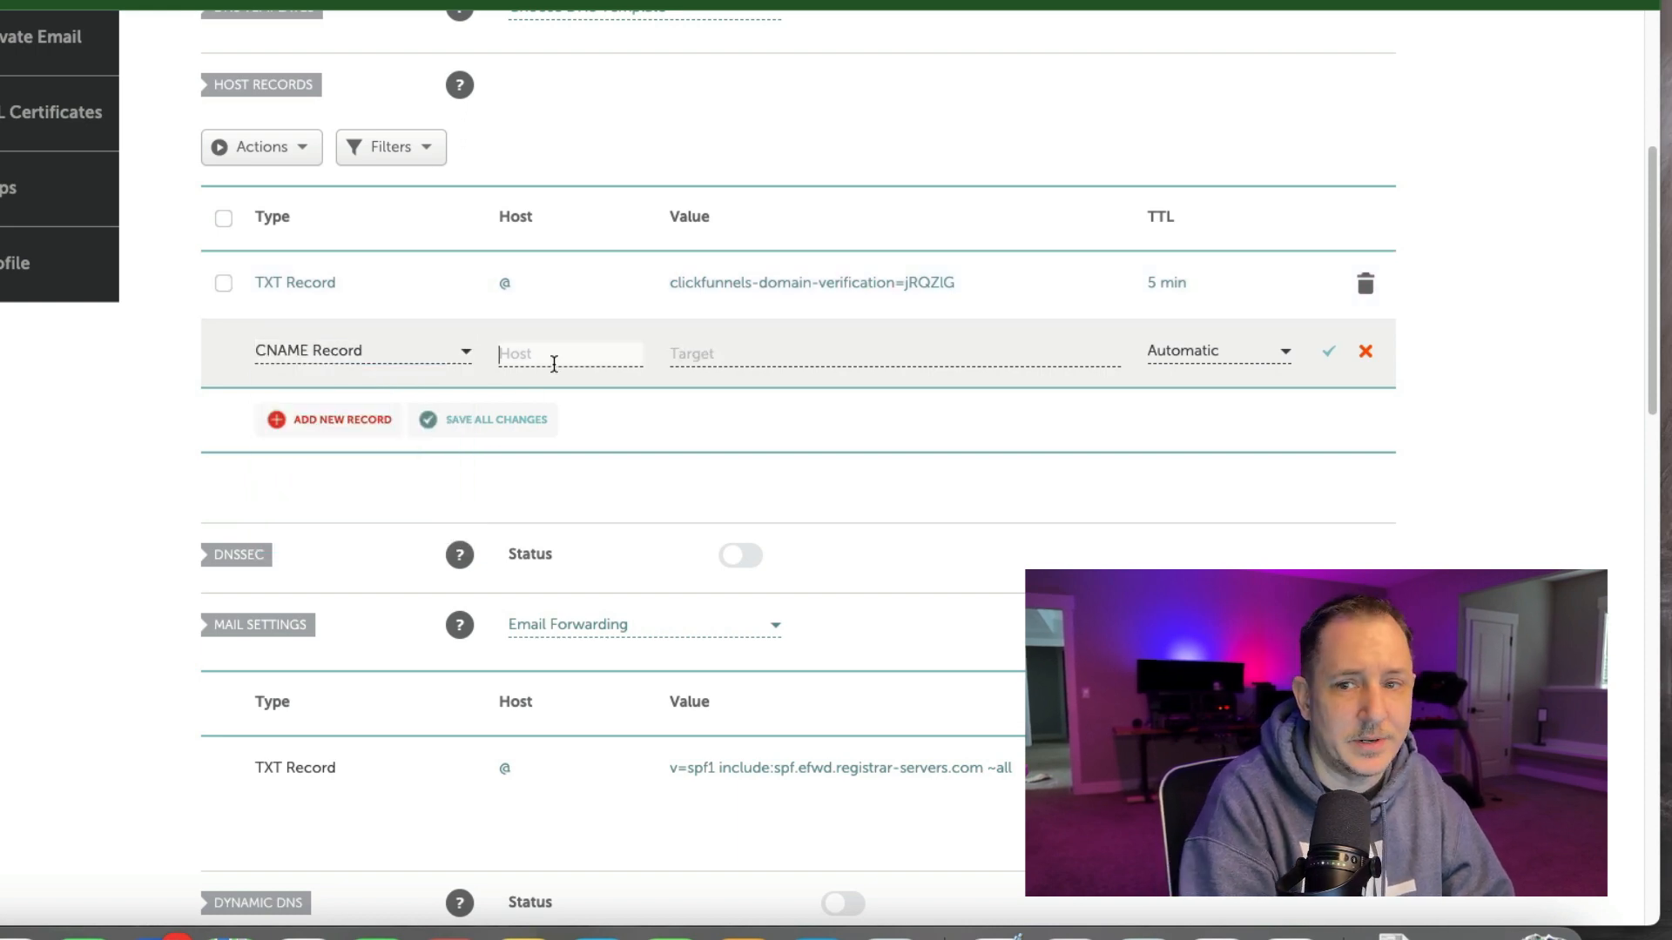
text(www)
key(Tab)
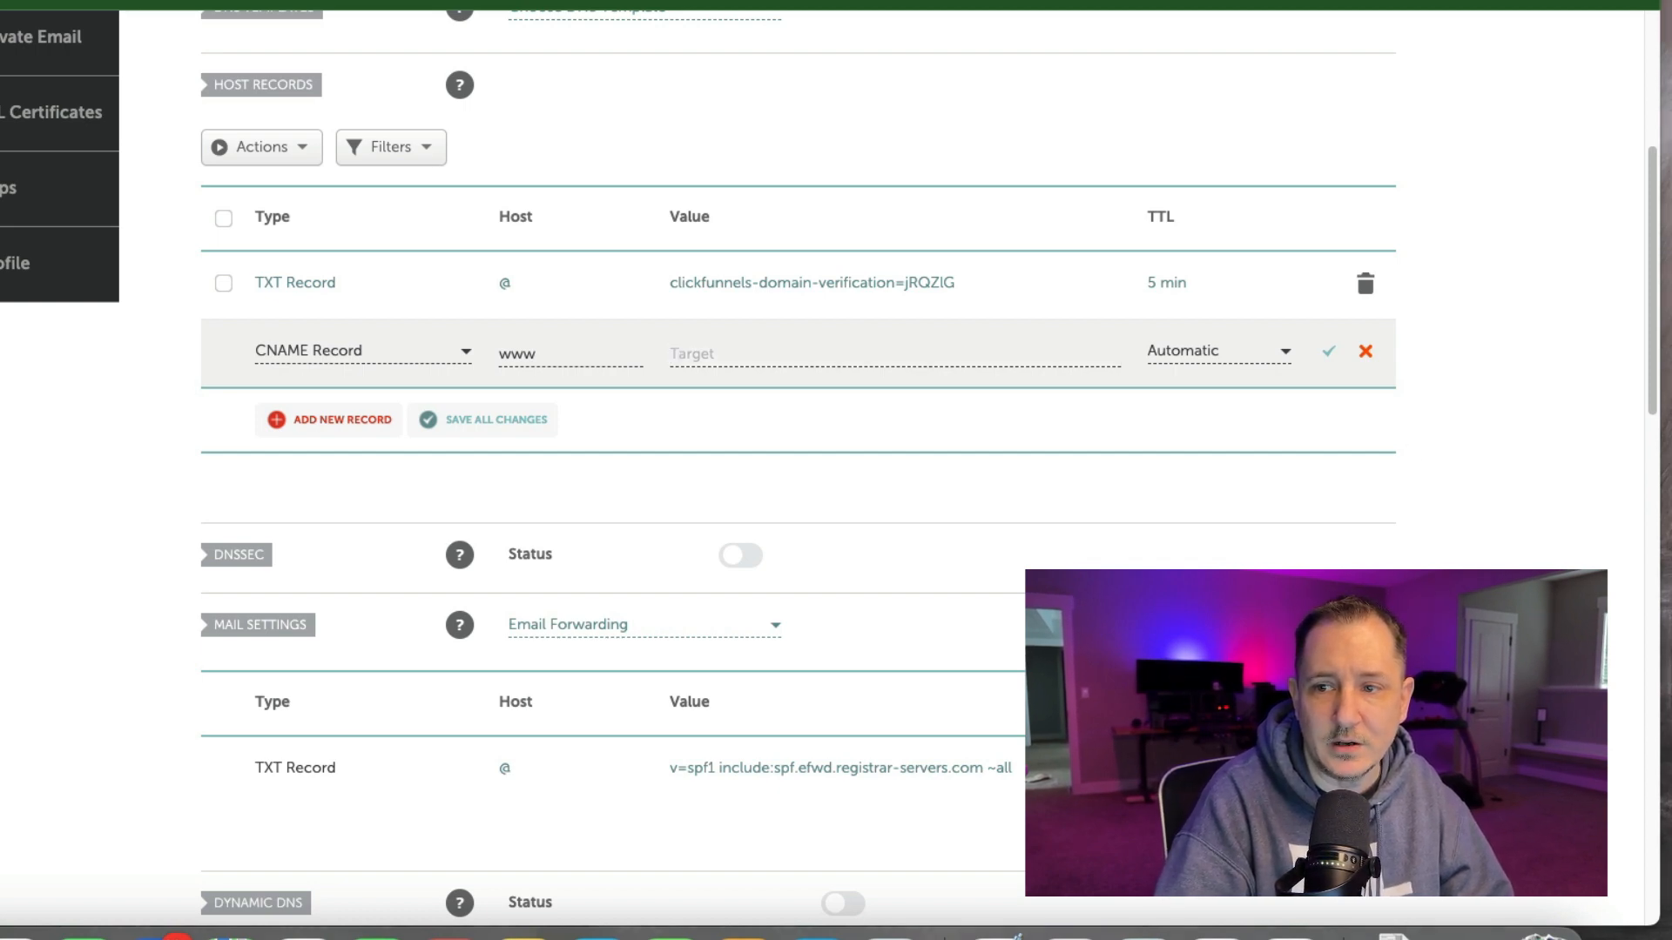
click(794, 347)
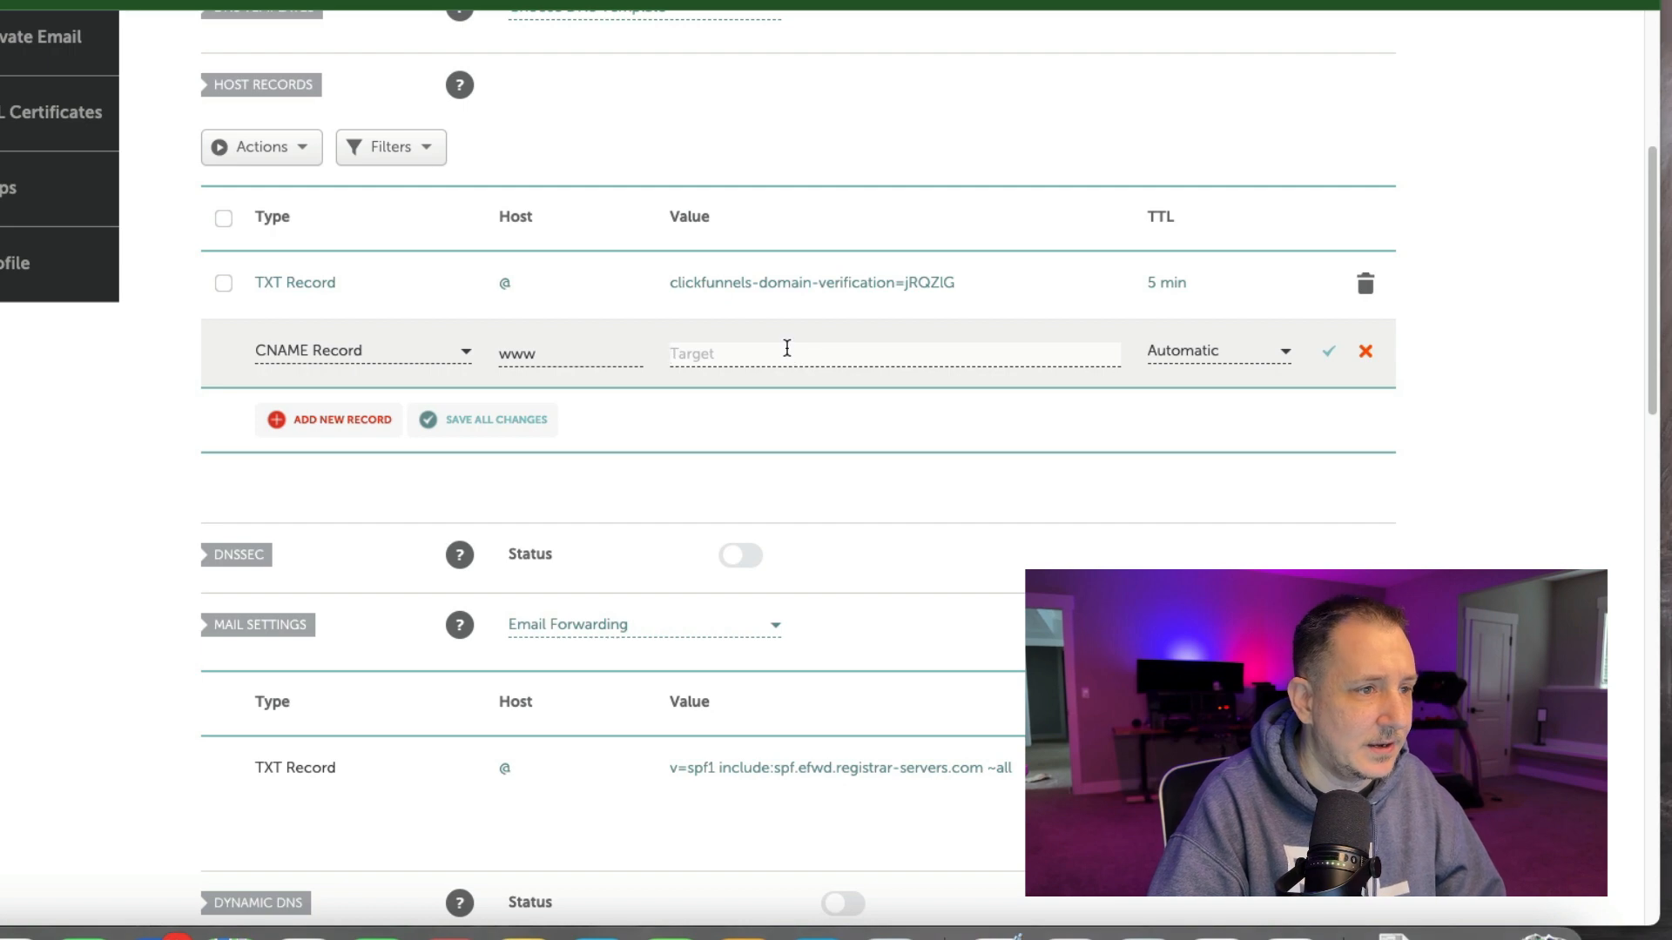
key(super+v)
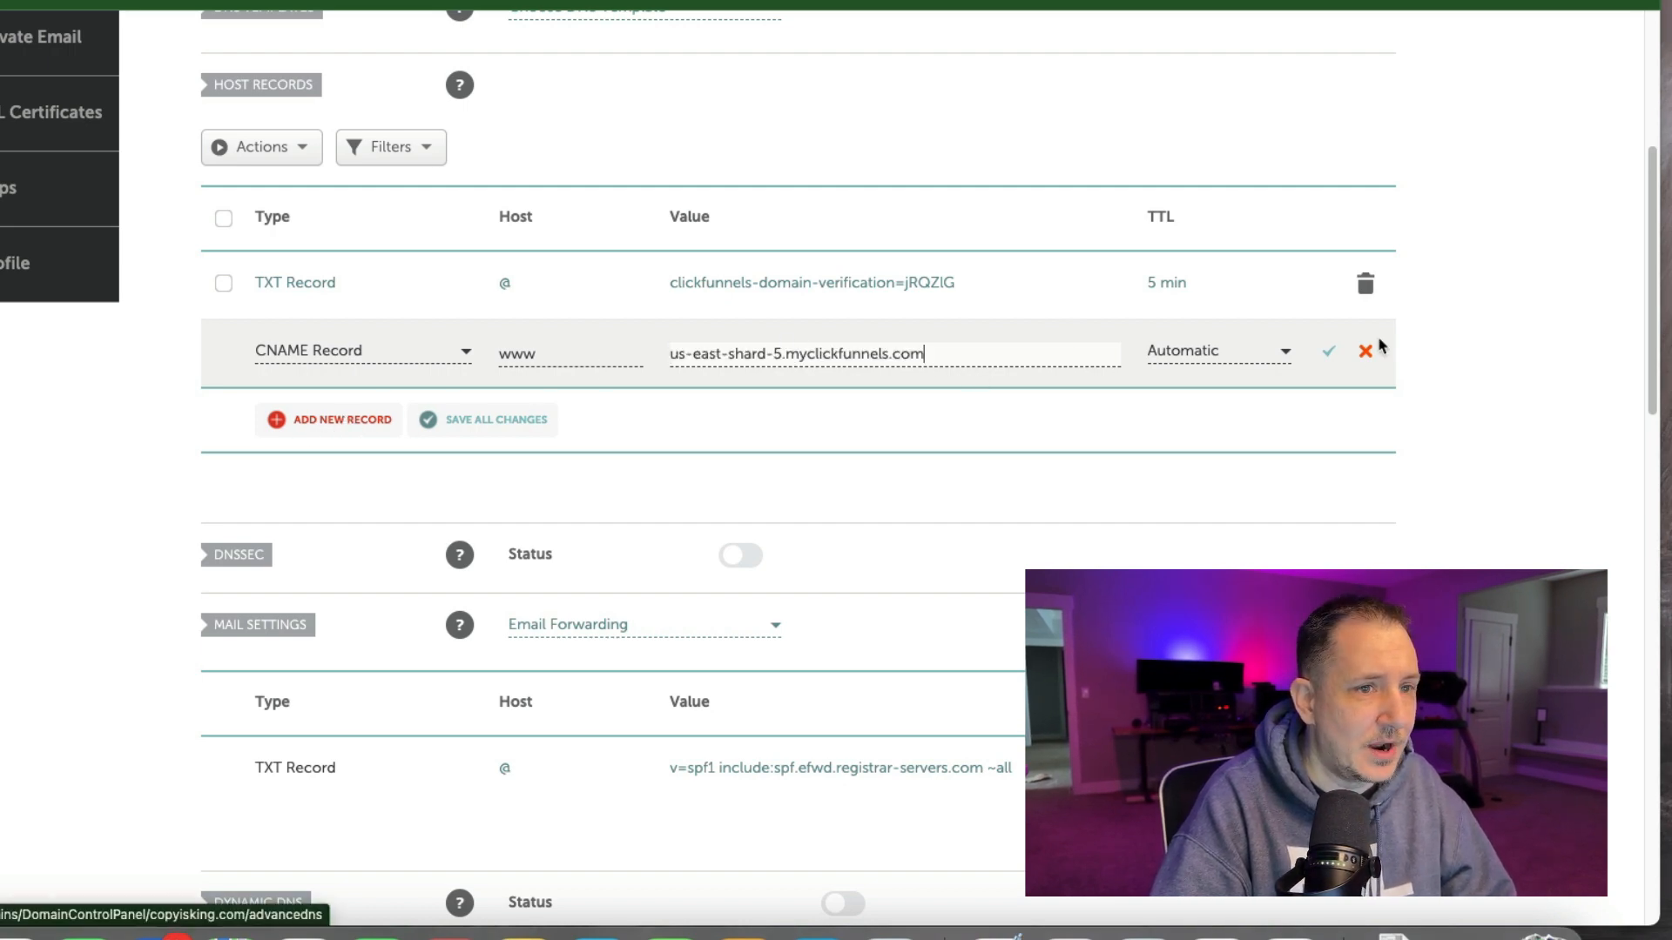
click(1329, 356)
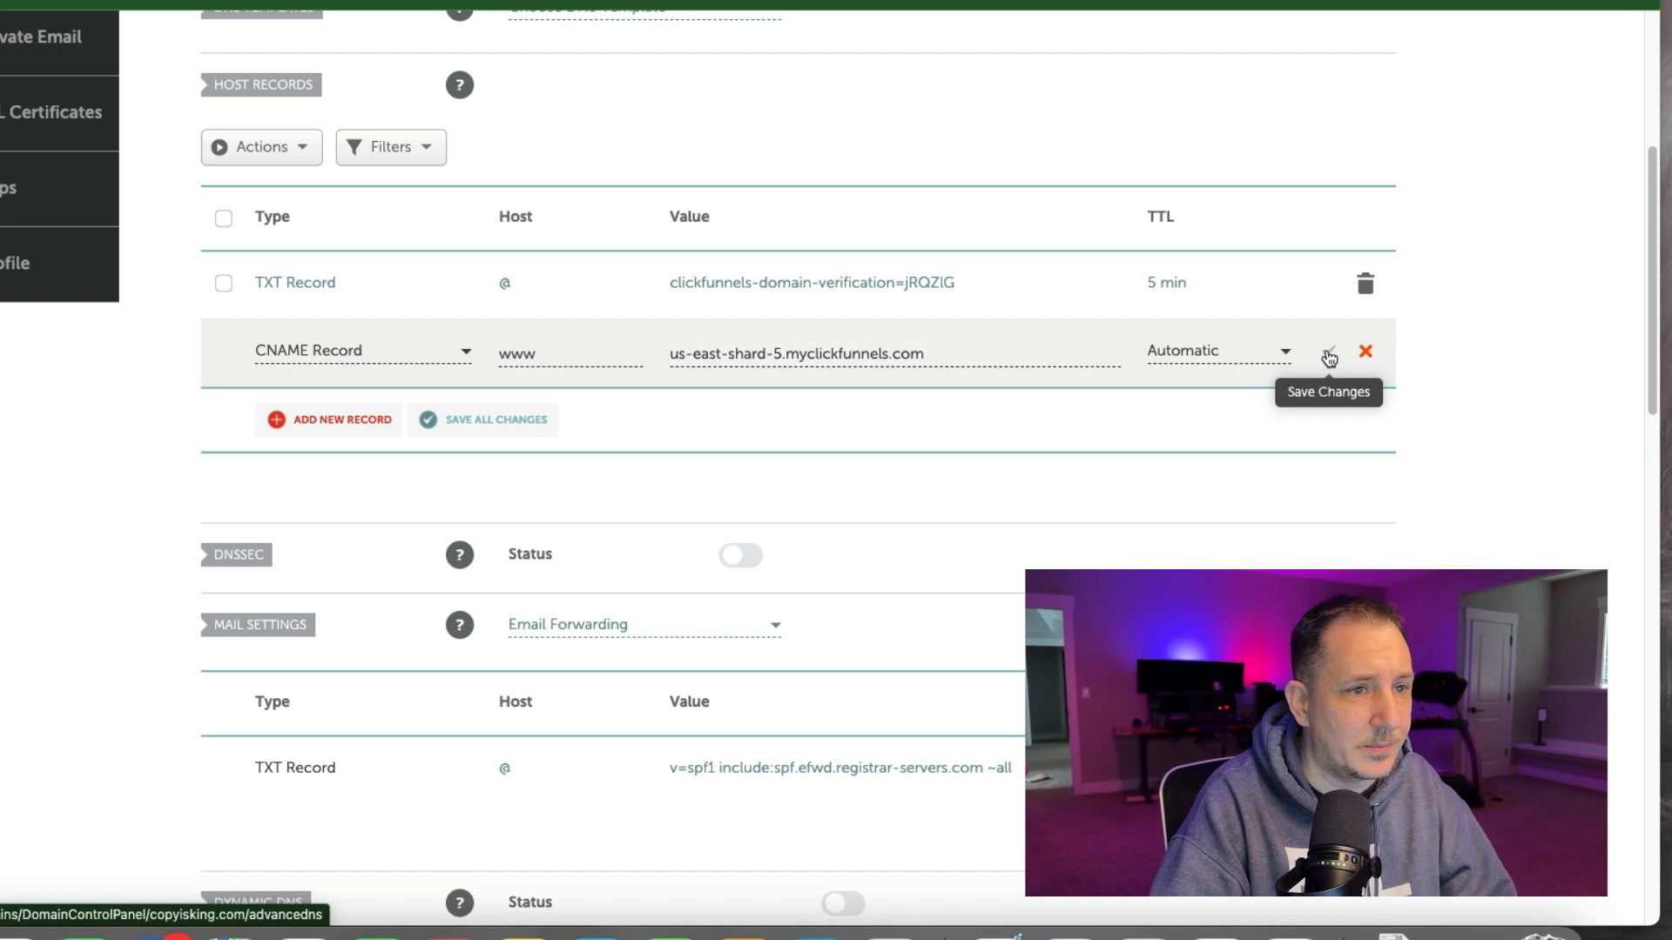
click(1186, 350)
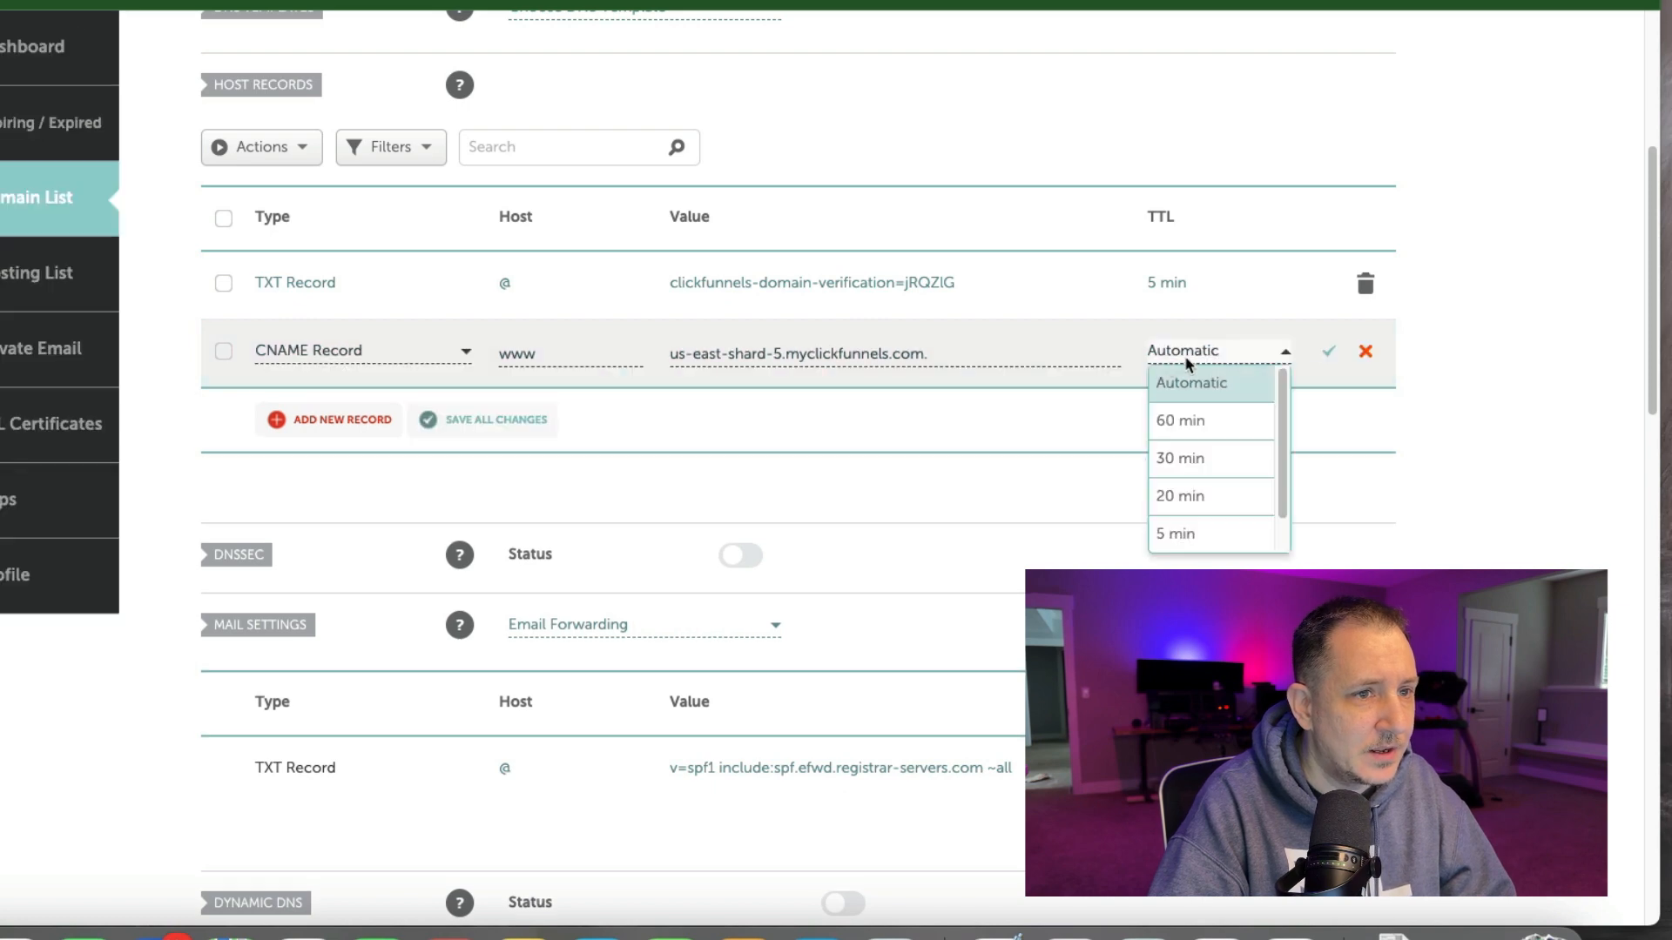
click(1207, 531)
click(1330, 353)
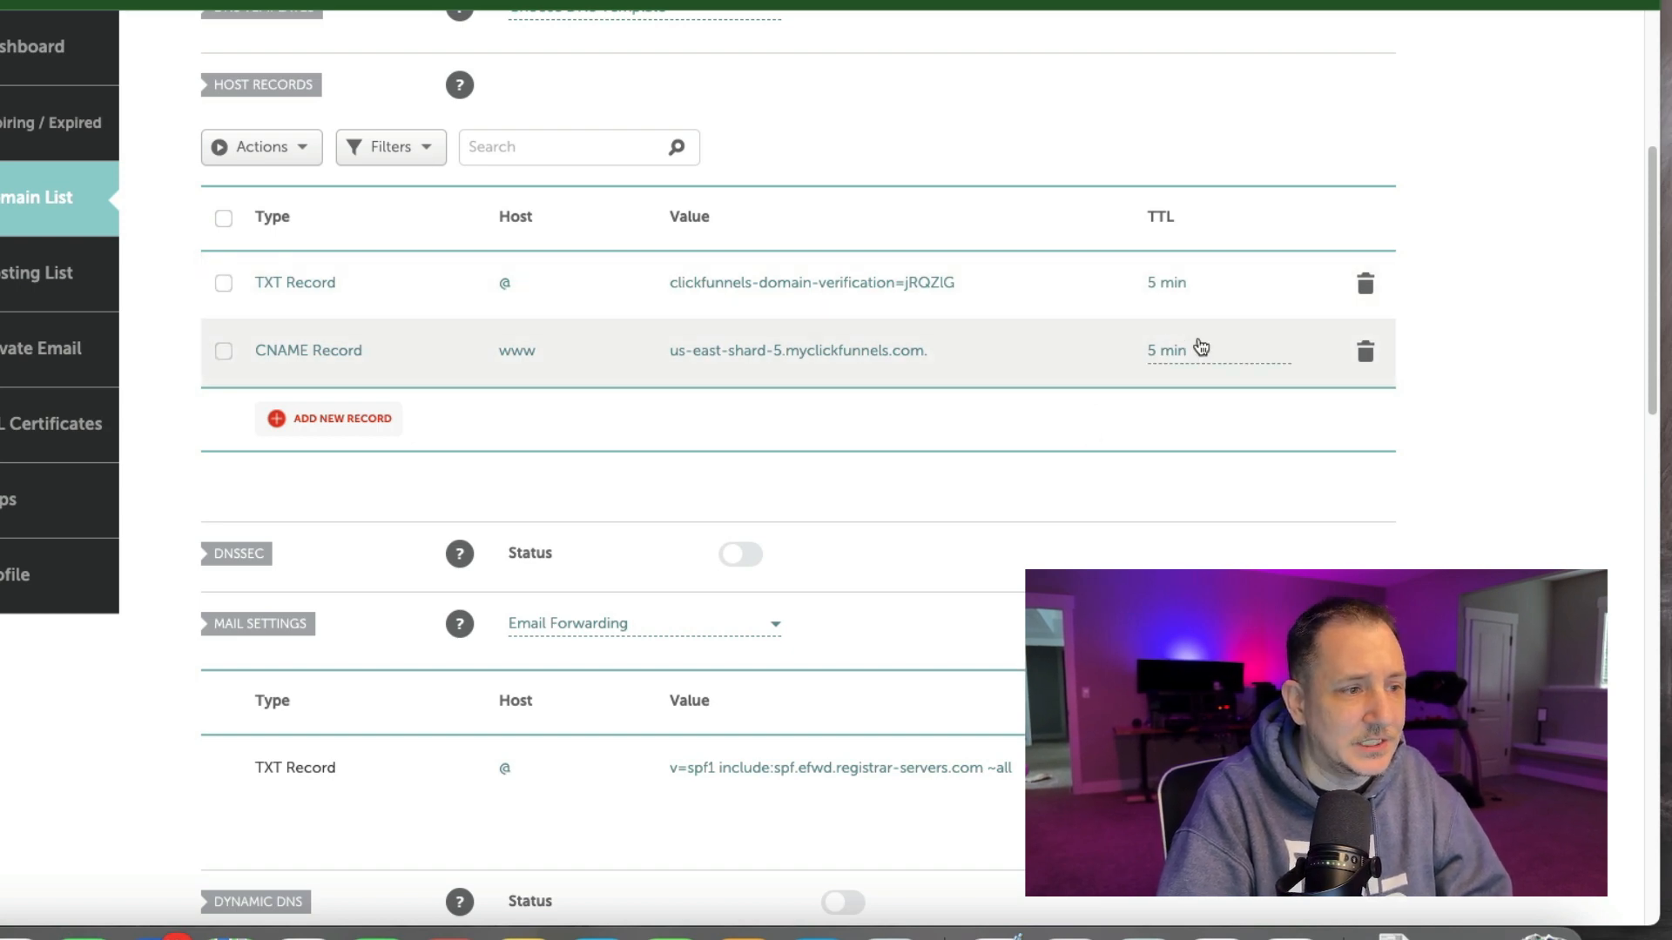
Return to the ClickFunnels domain page and review the DNS records and Email DNS records tables.
scroll(1200, 348, down, 1)
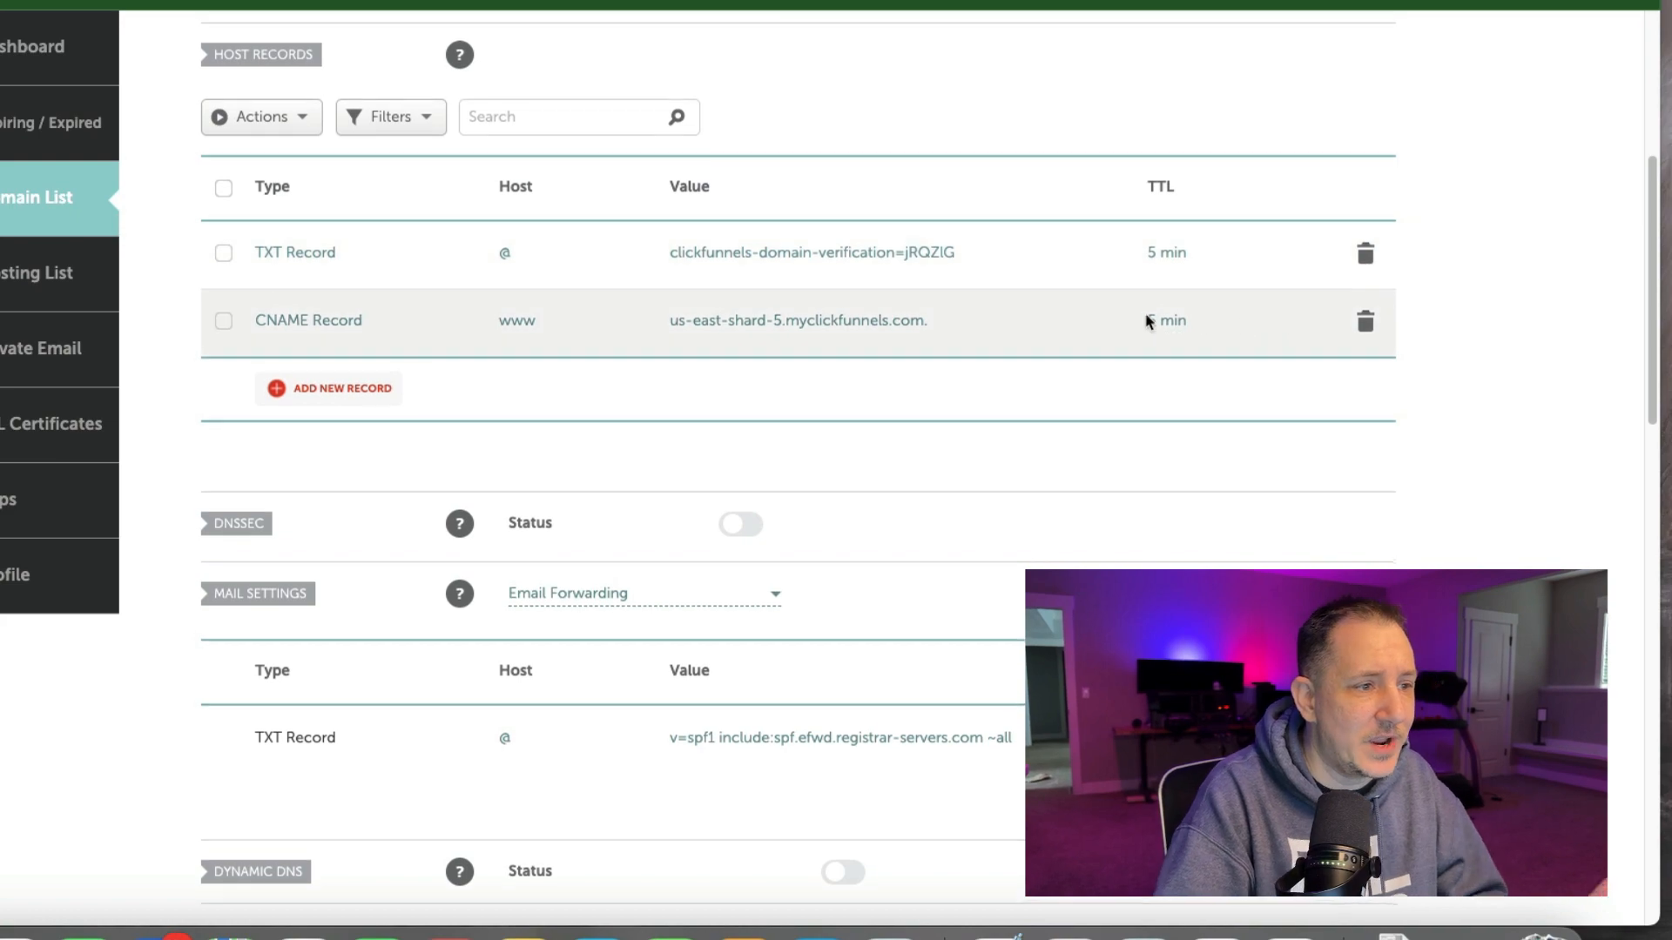
scroll(1045, 307, up, 3)
scroll(1066, 307, up, 1)
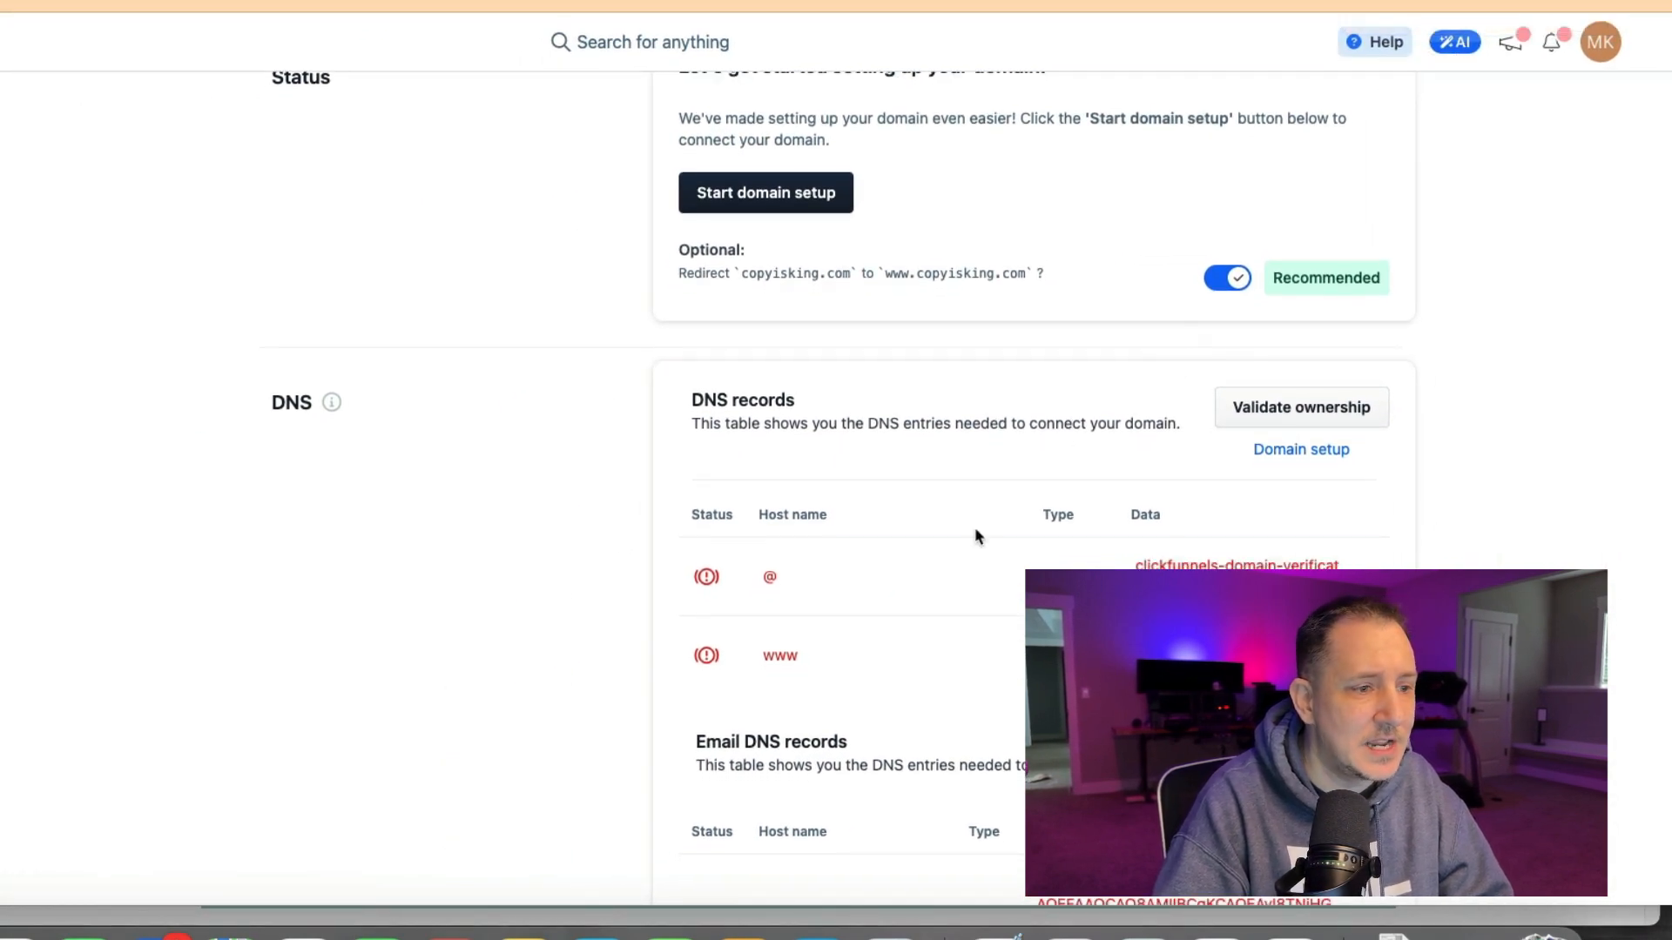
scroll(738, 678, down, 2)
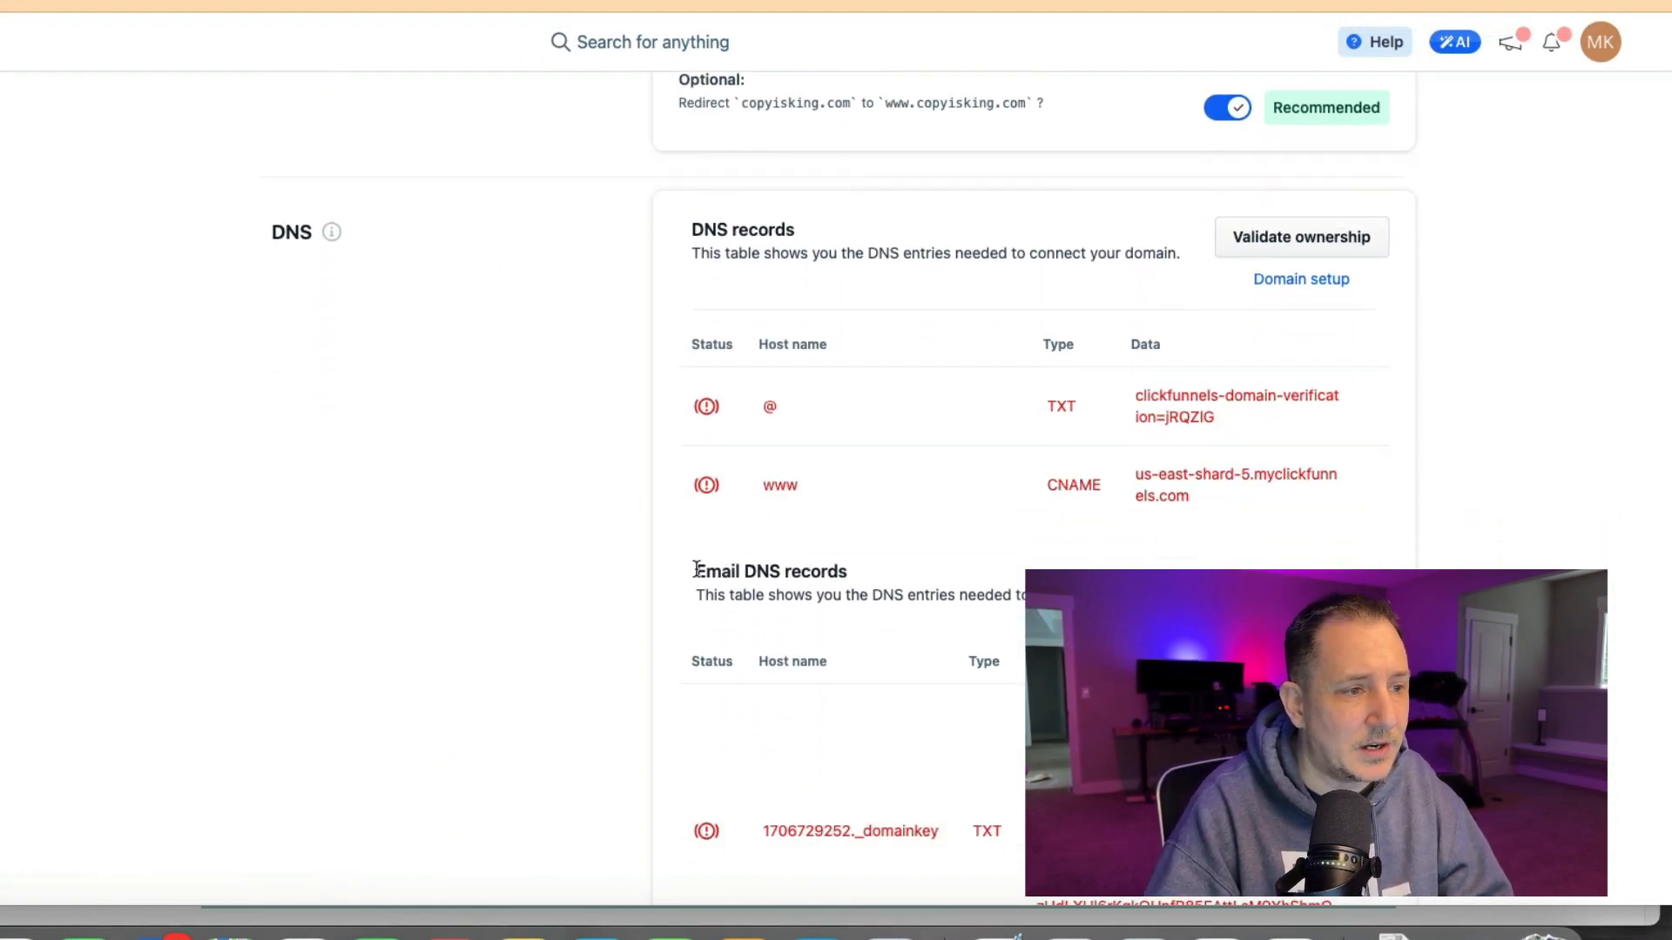
drag(697, 569, 876, 578)
scroll(970, 586, down, 5)
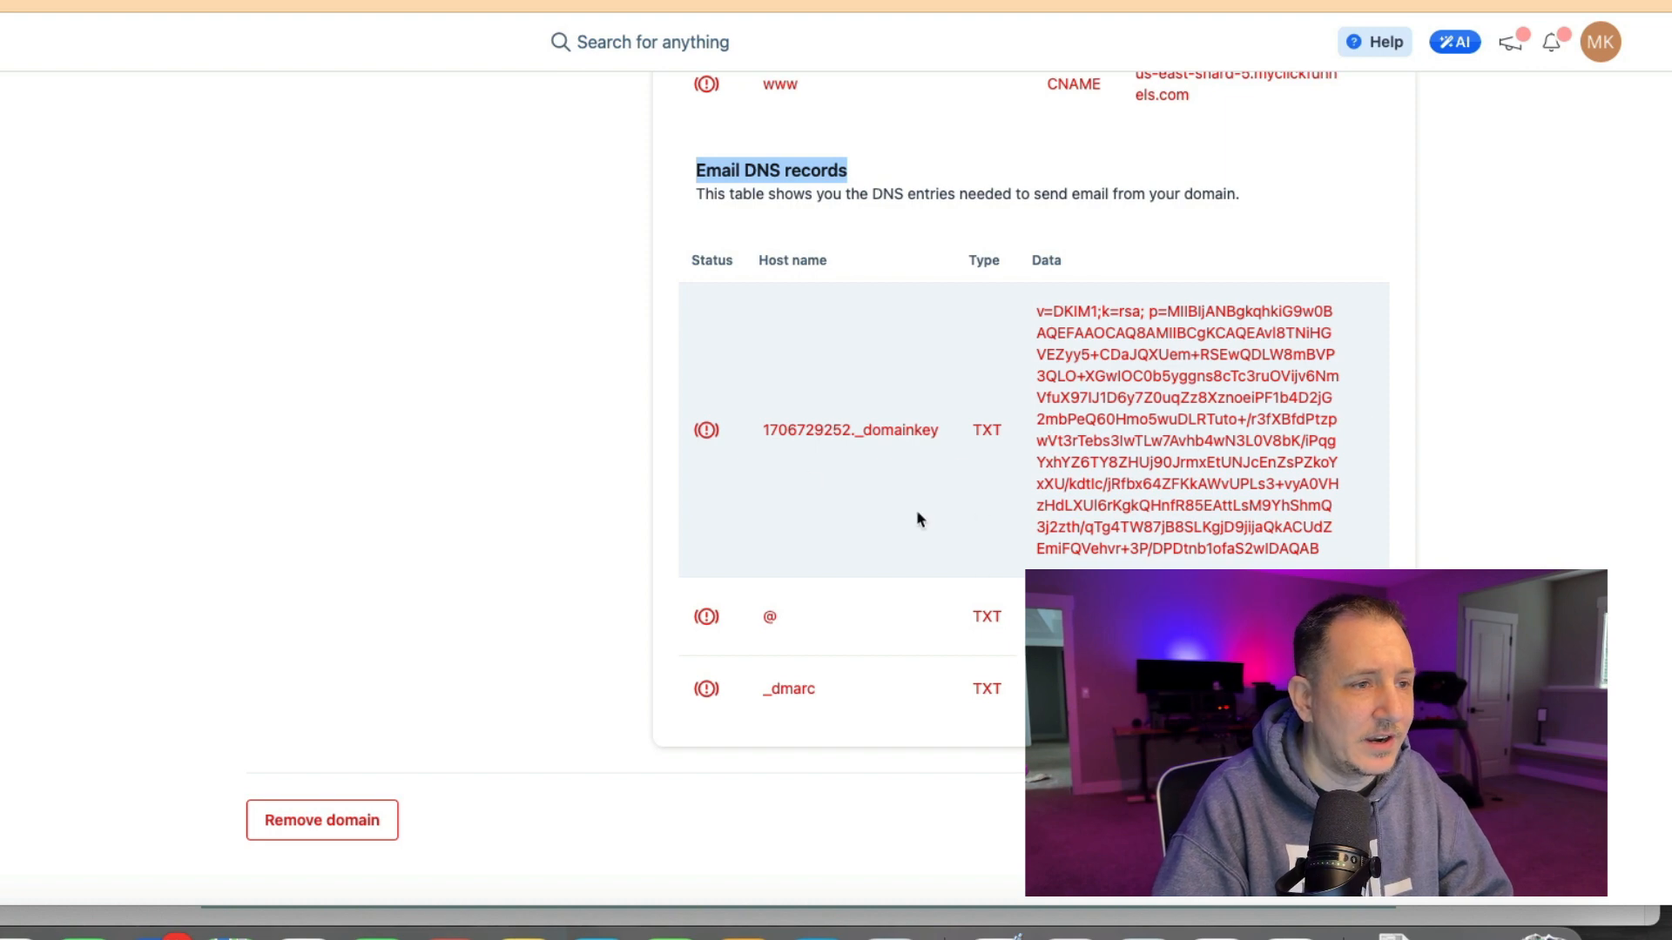
scroll(1073, 467, up, 3)
scroll(1074, 468, up, 1)
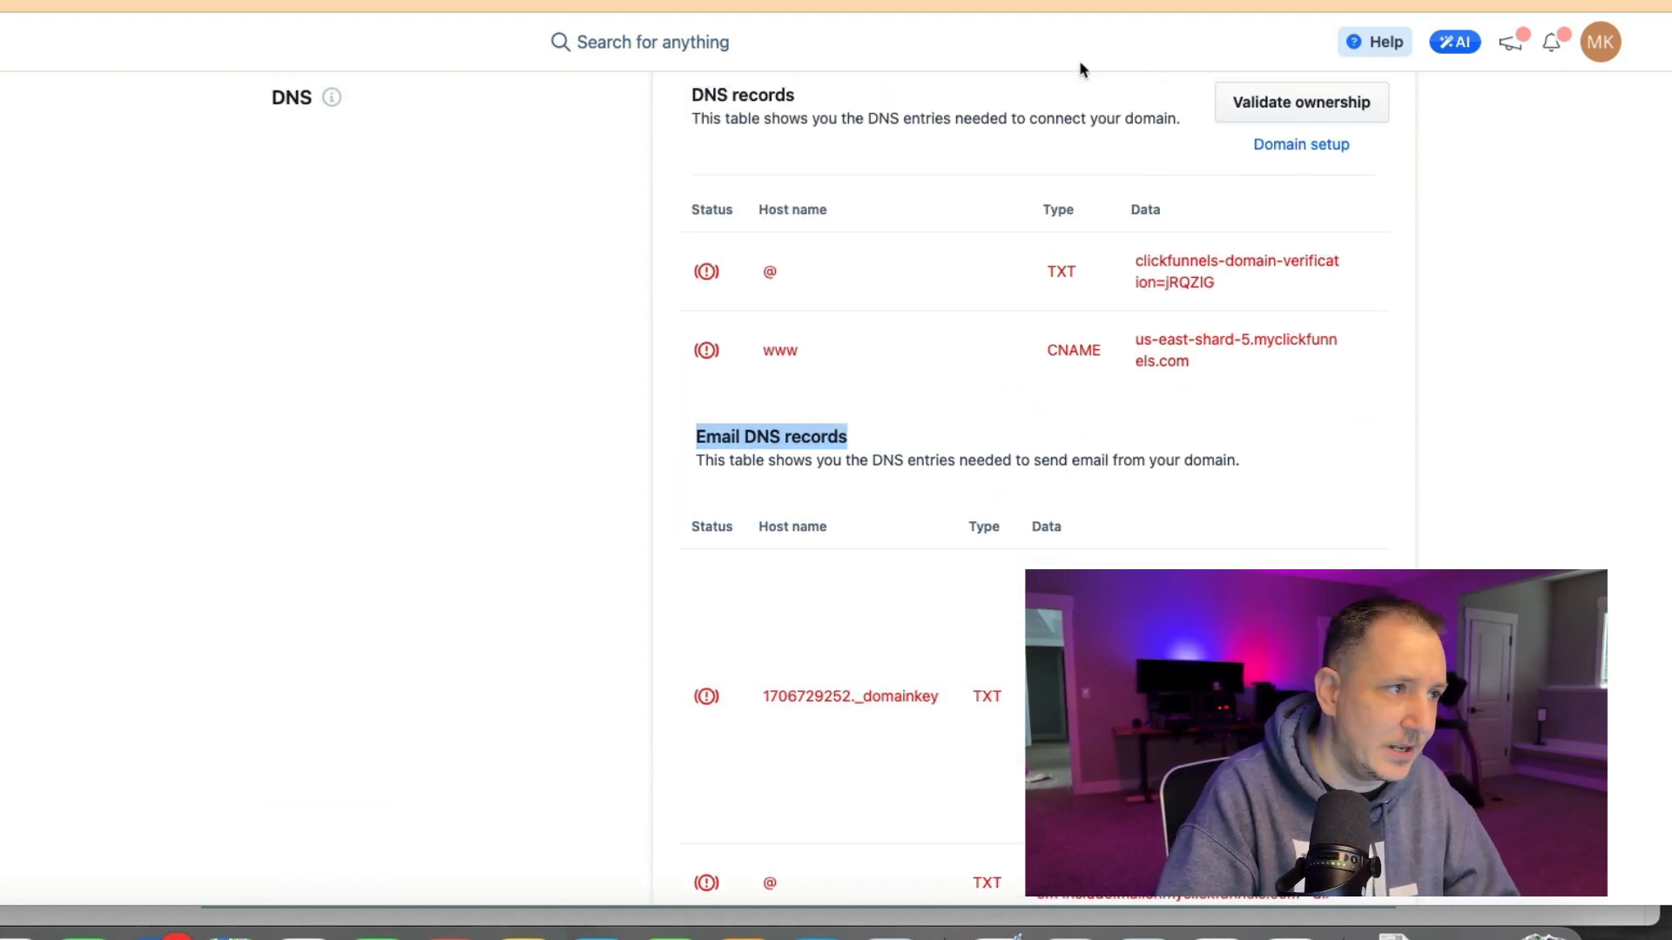
scroll(1303, 149, up, 3)
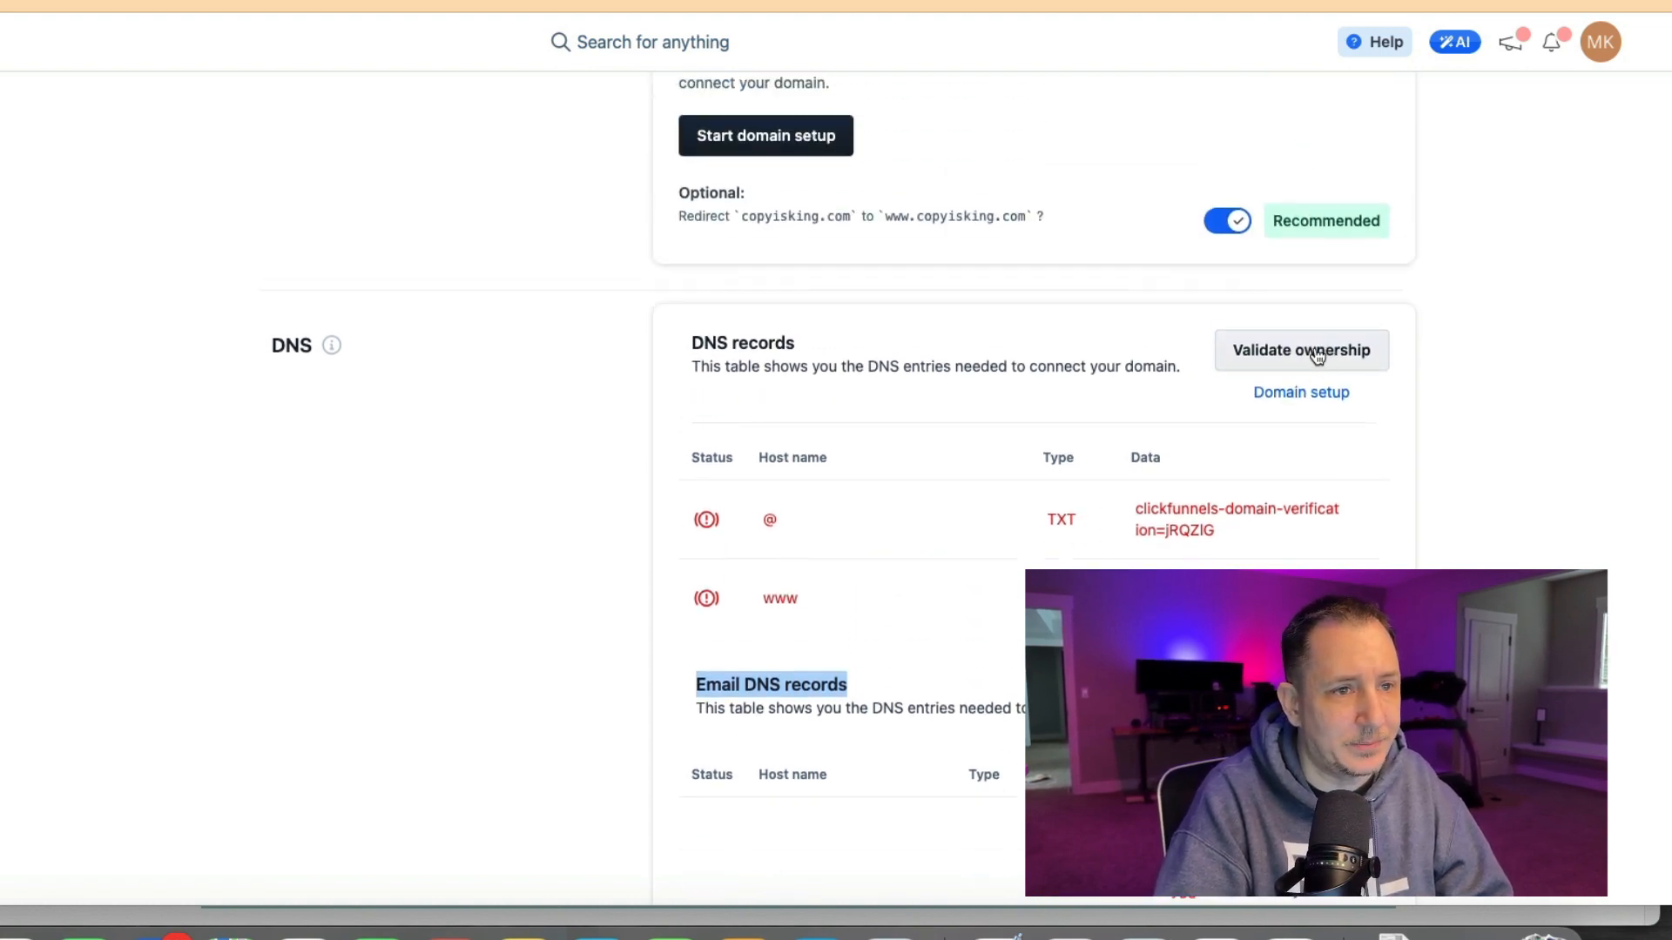
Validate ownership of the domain and review the email DNS records still required.
click(1318, 356)
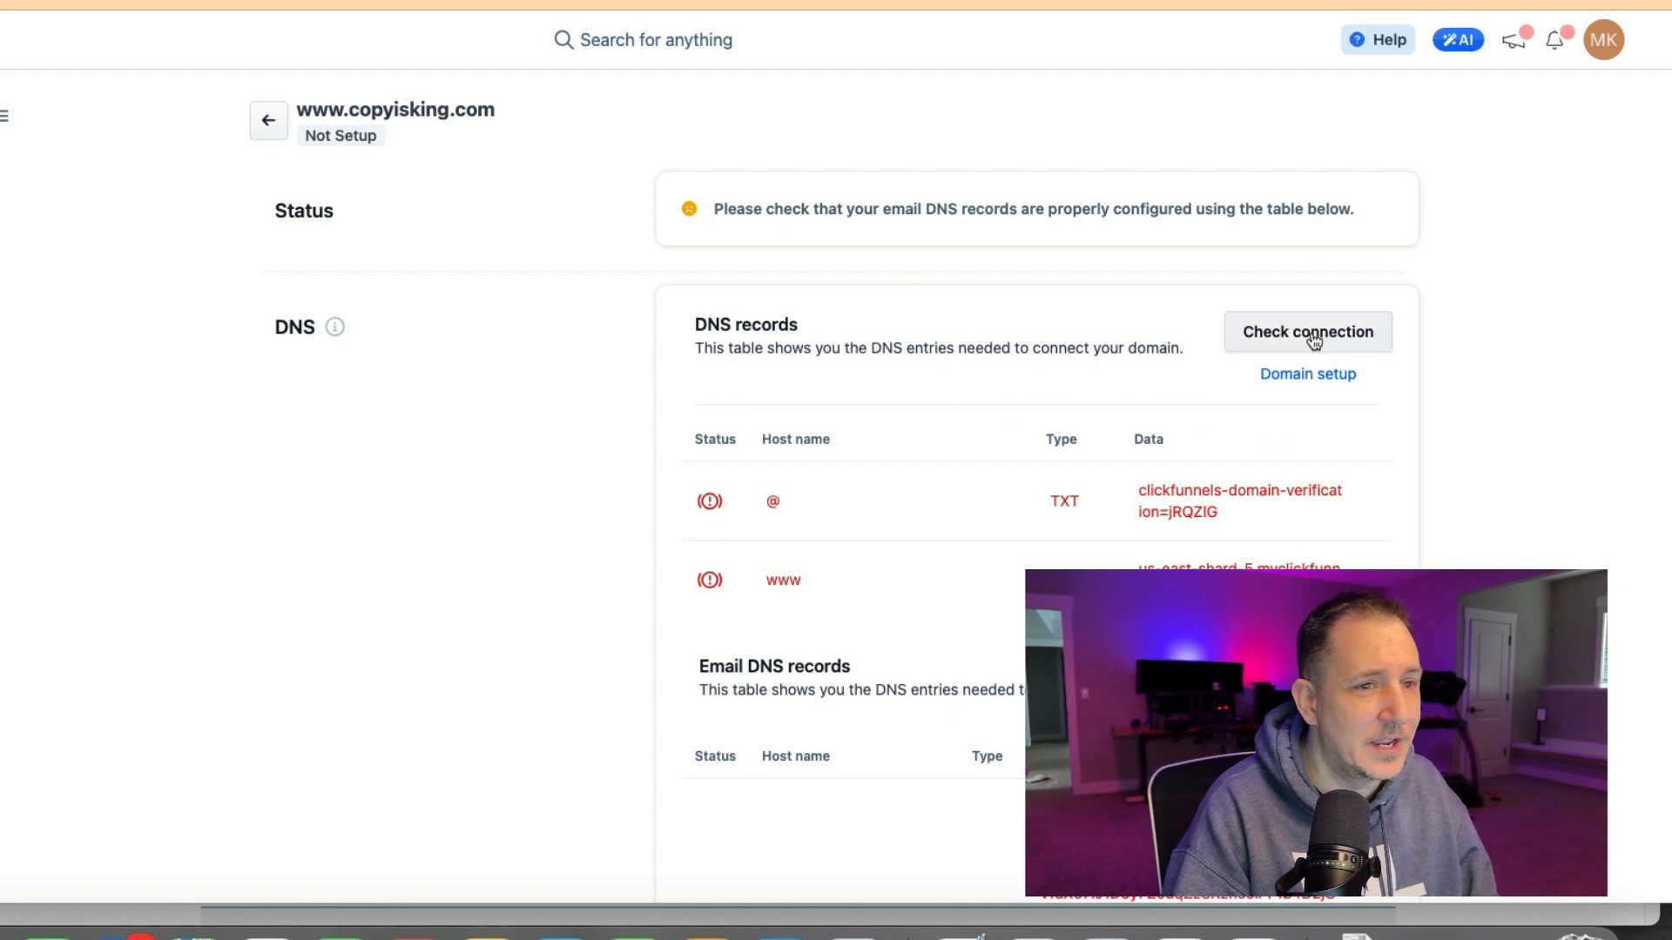
scroll(1307, 337, down, 2)
scroll(1308, 344, down, 10)
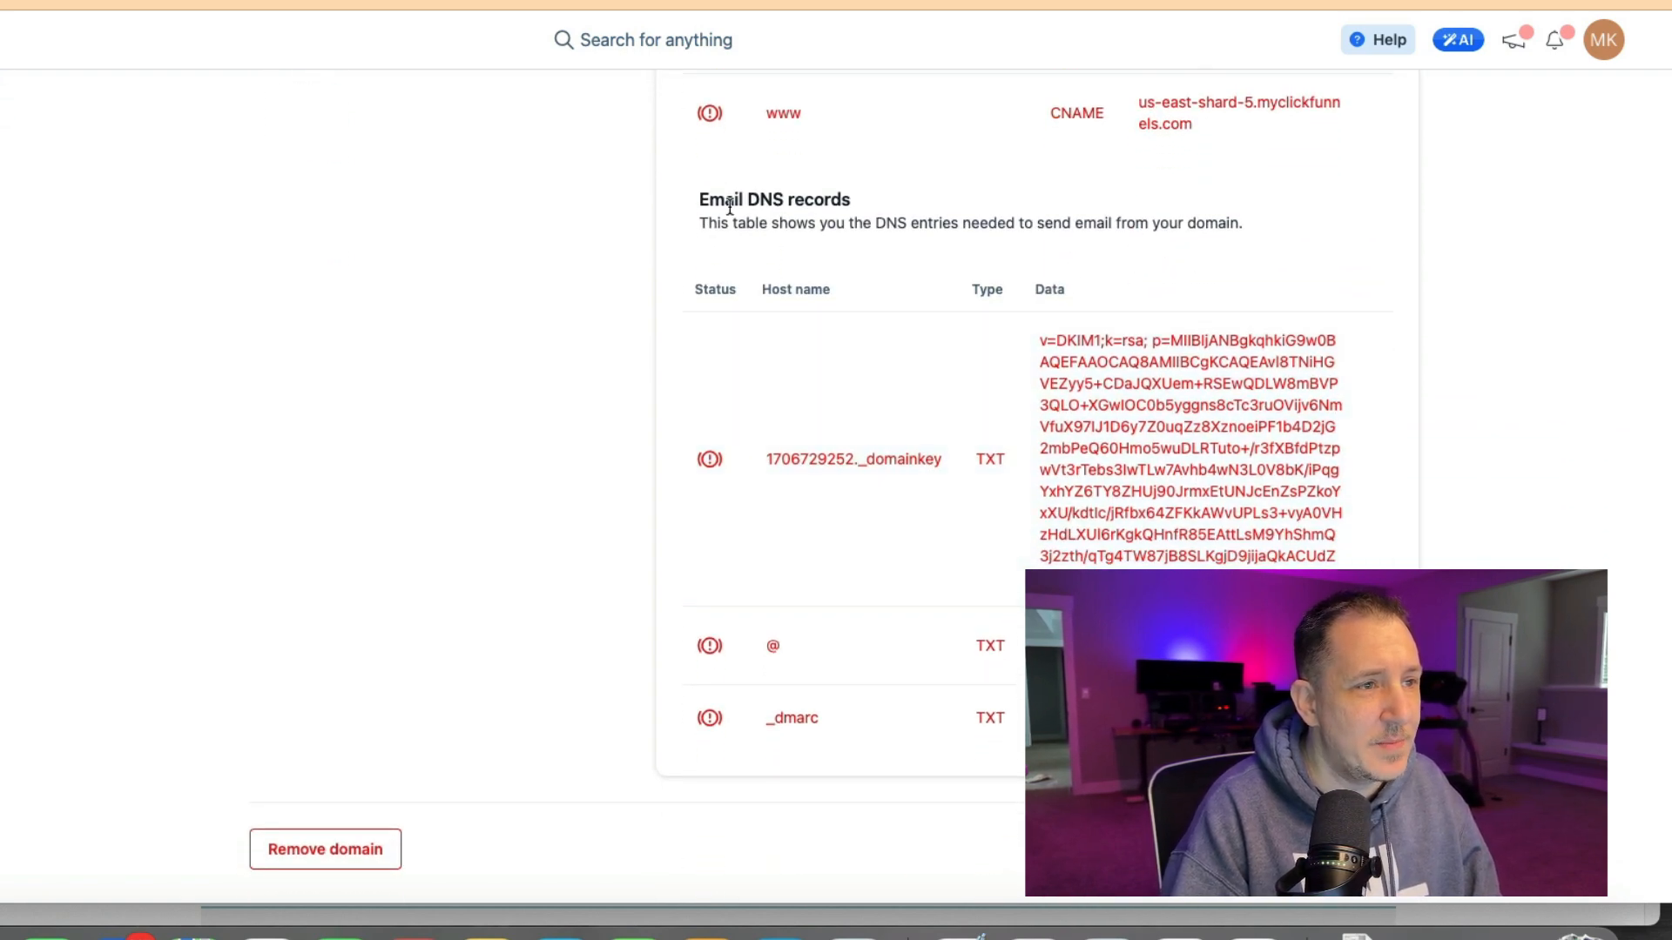
Copy the DKIM TXT record's data from the ClickFunnels email DNS records table.
click(1372, 465)
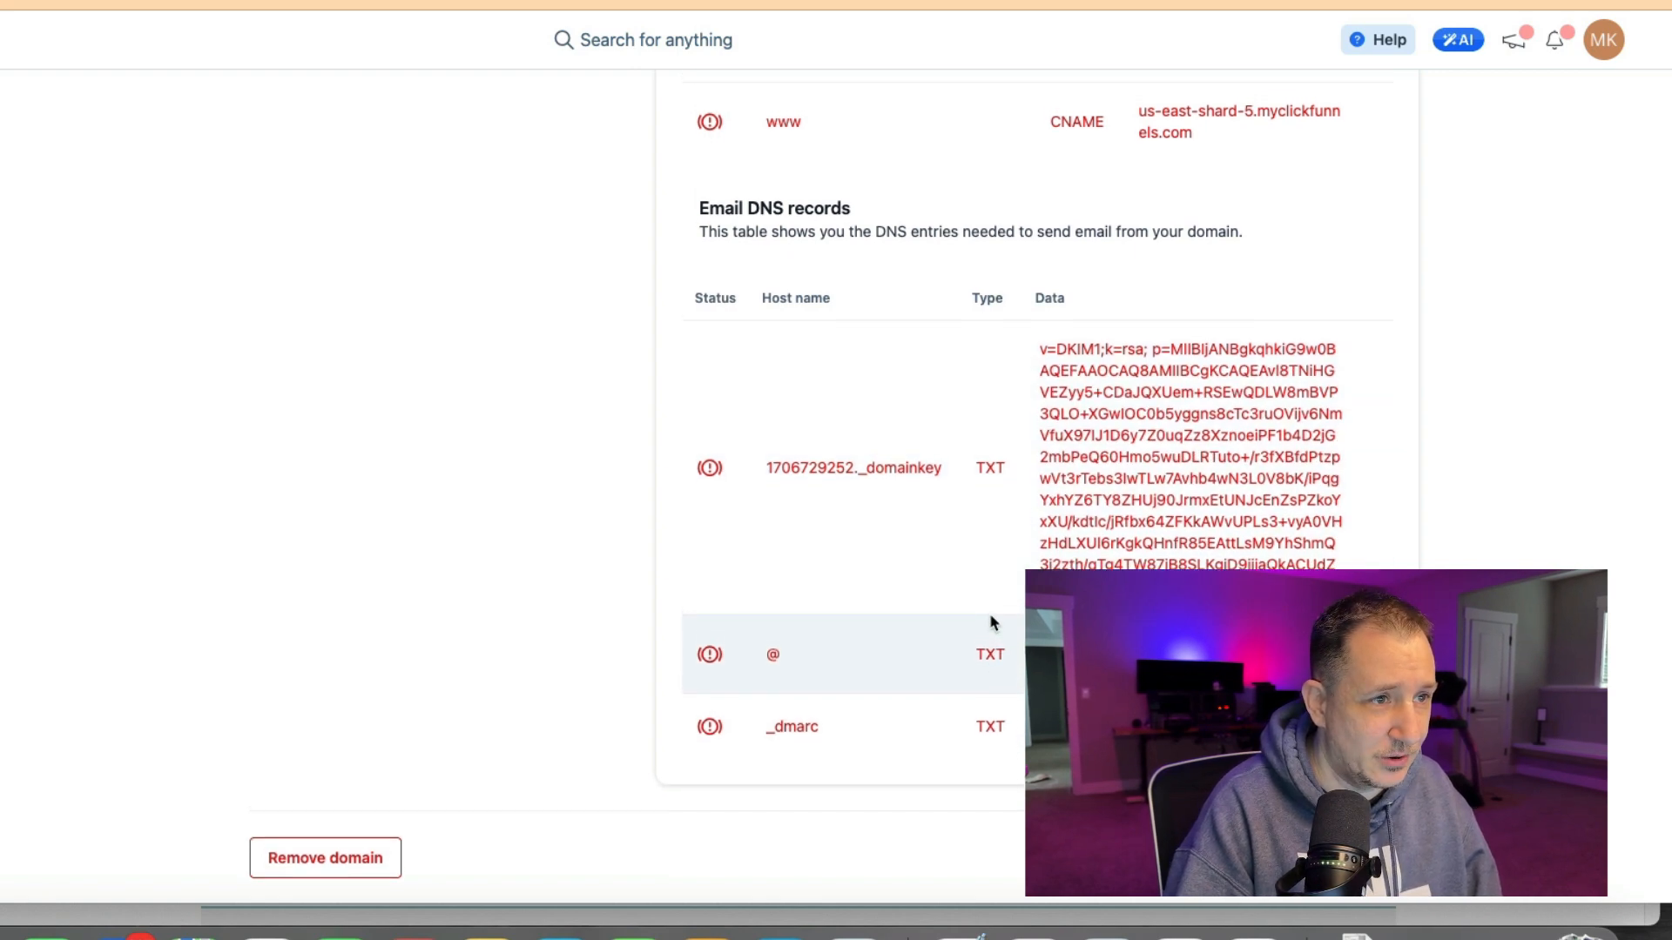
scroll(990, 622, up, 1)
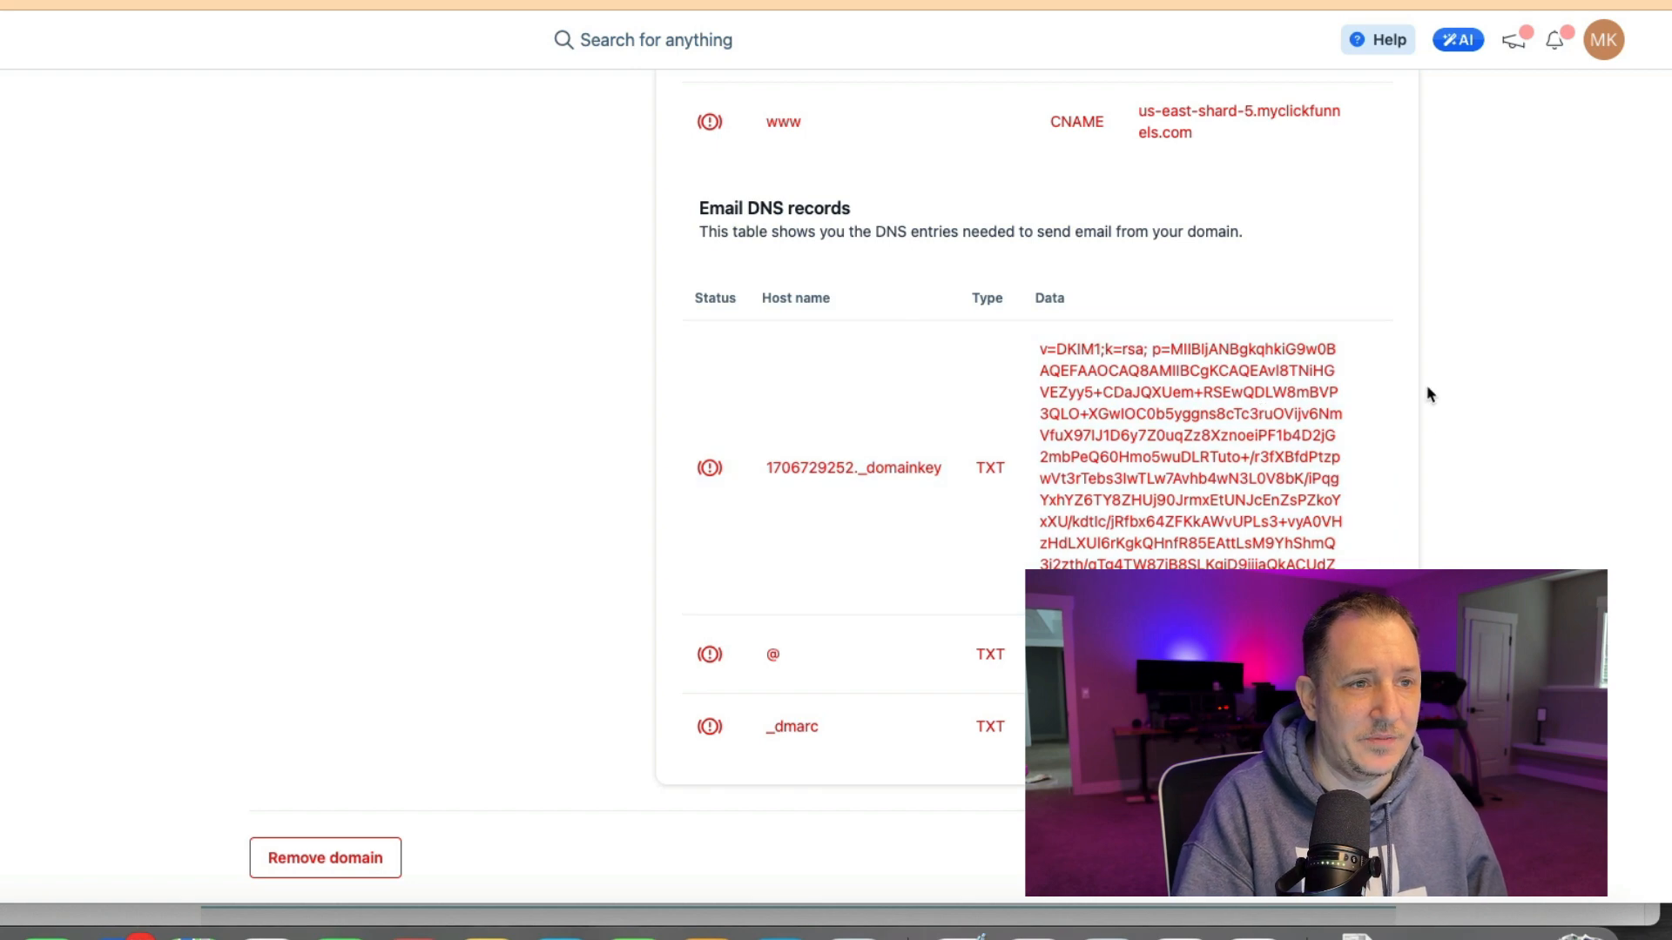
scroll(1426, 389, up, 2)
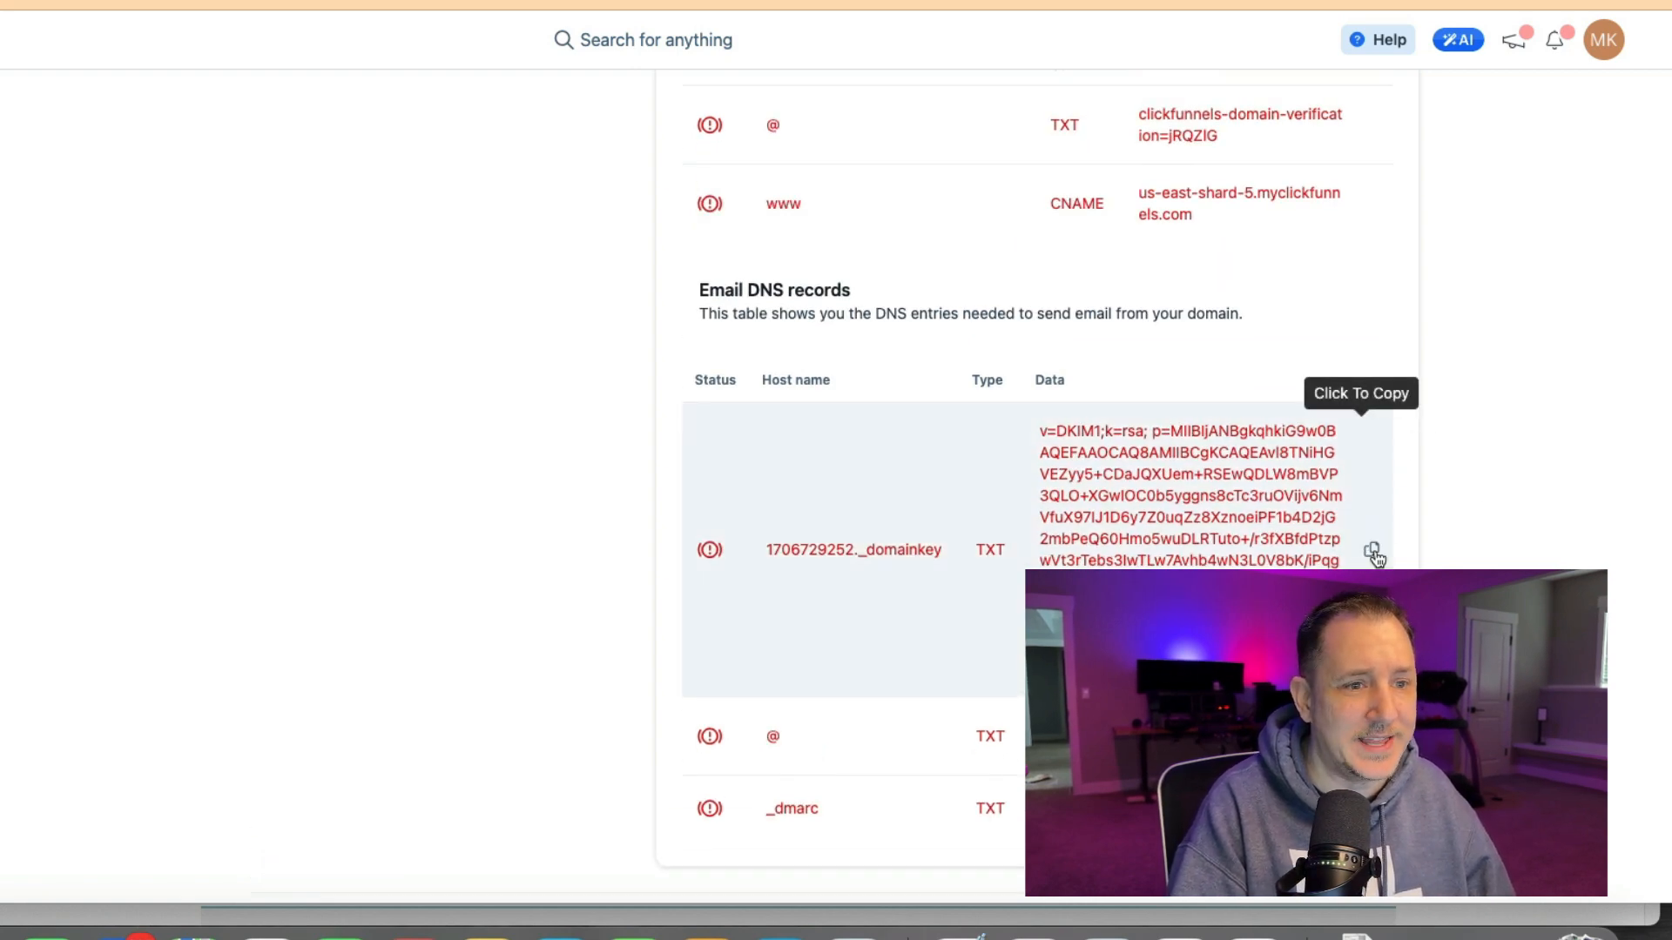
click(1374, 554)
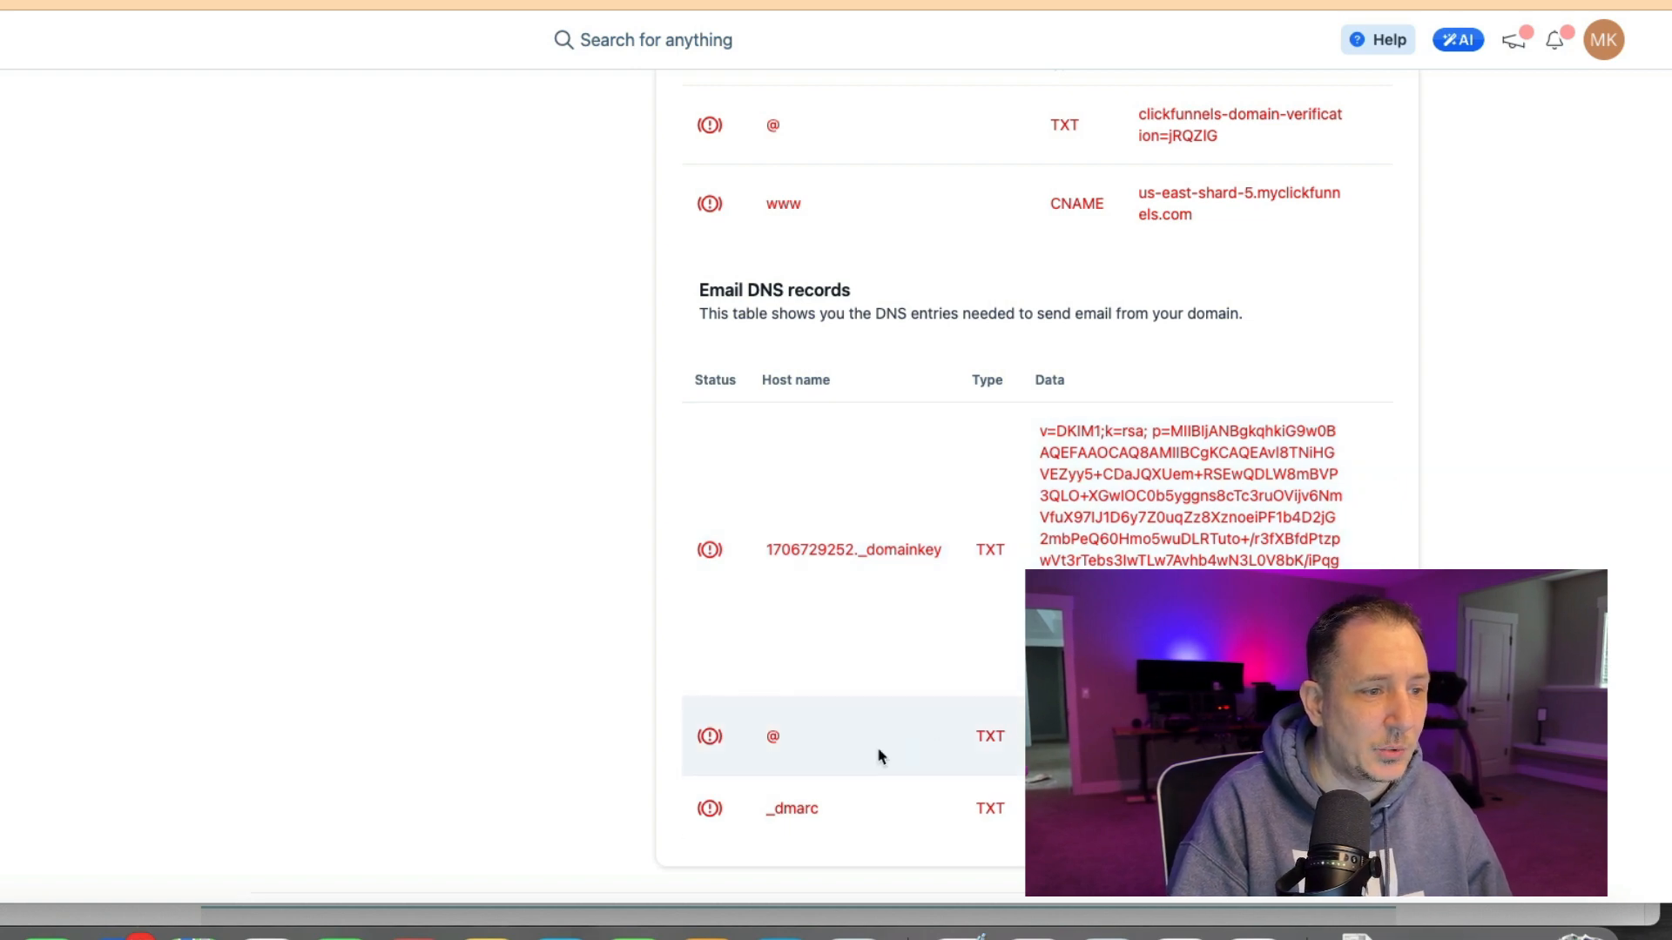
scroll(1088, 644, up, 1)
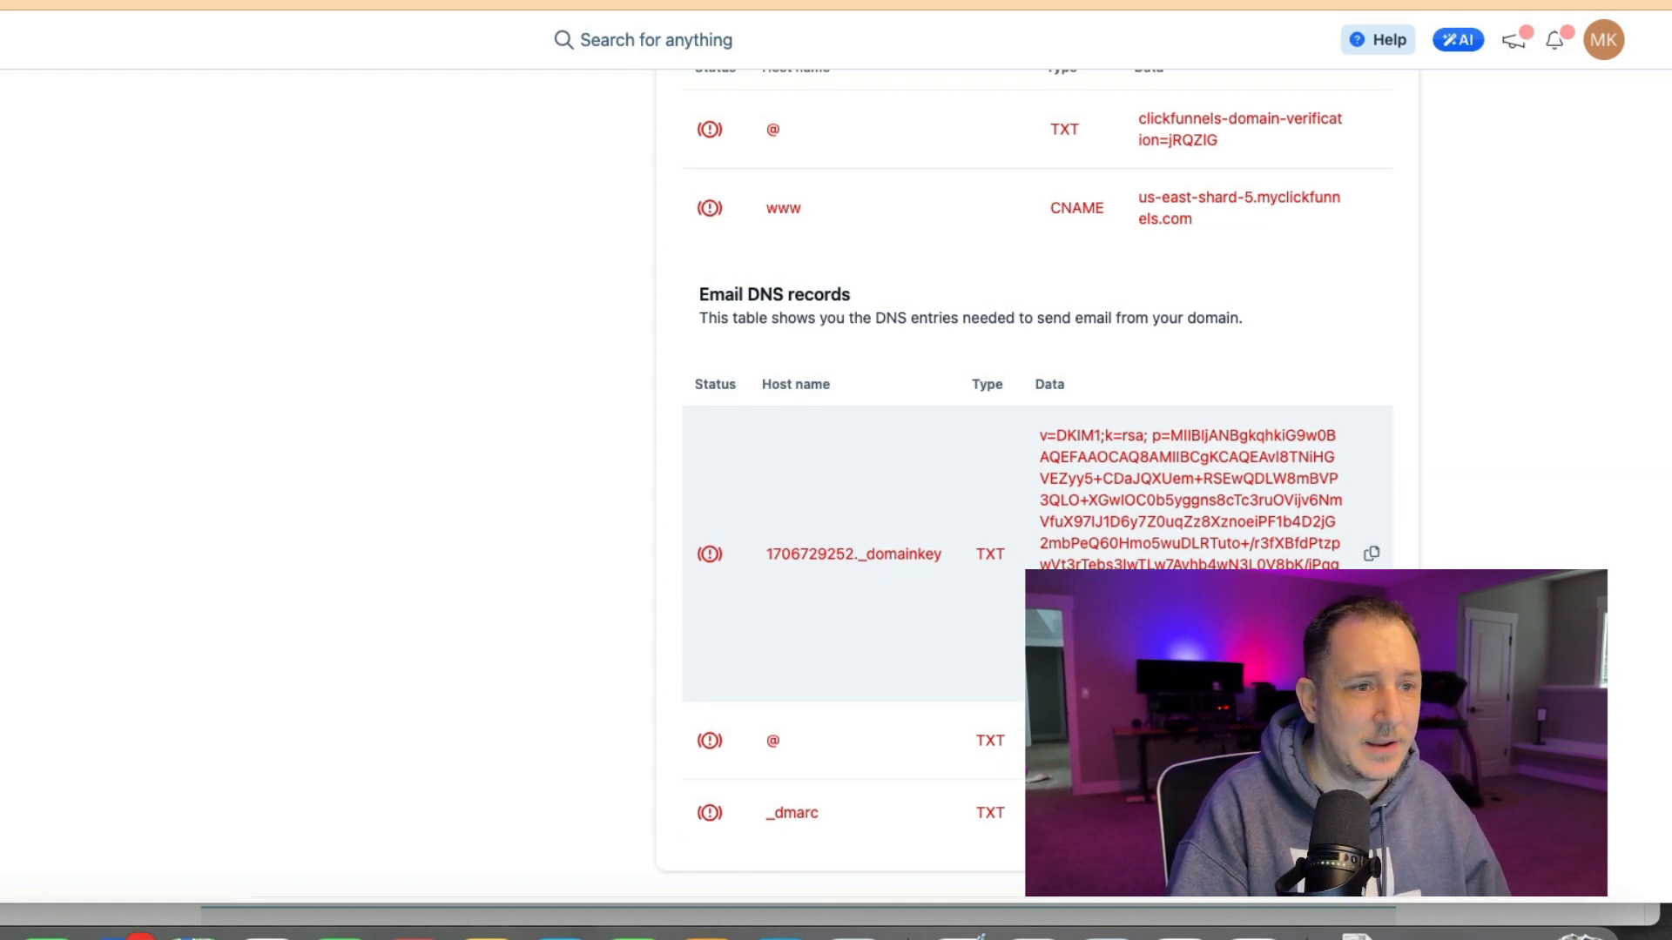
click(1371, 554)
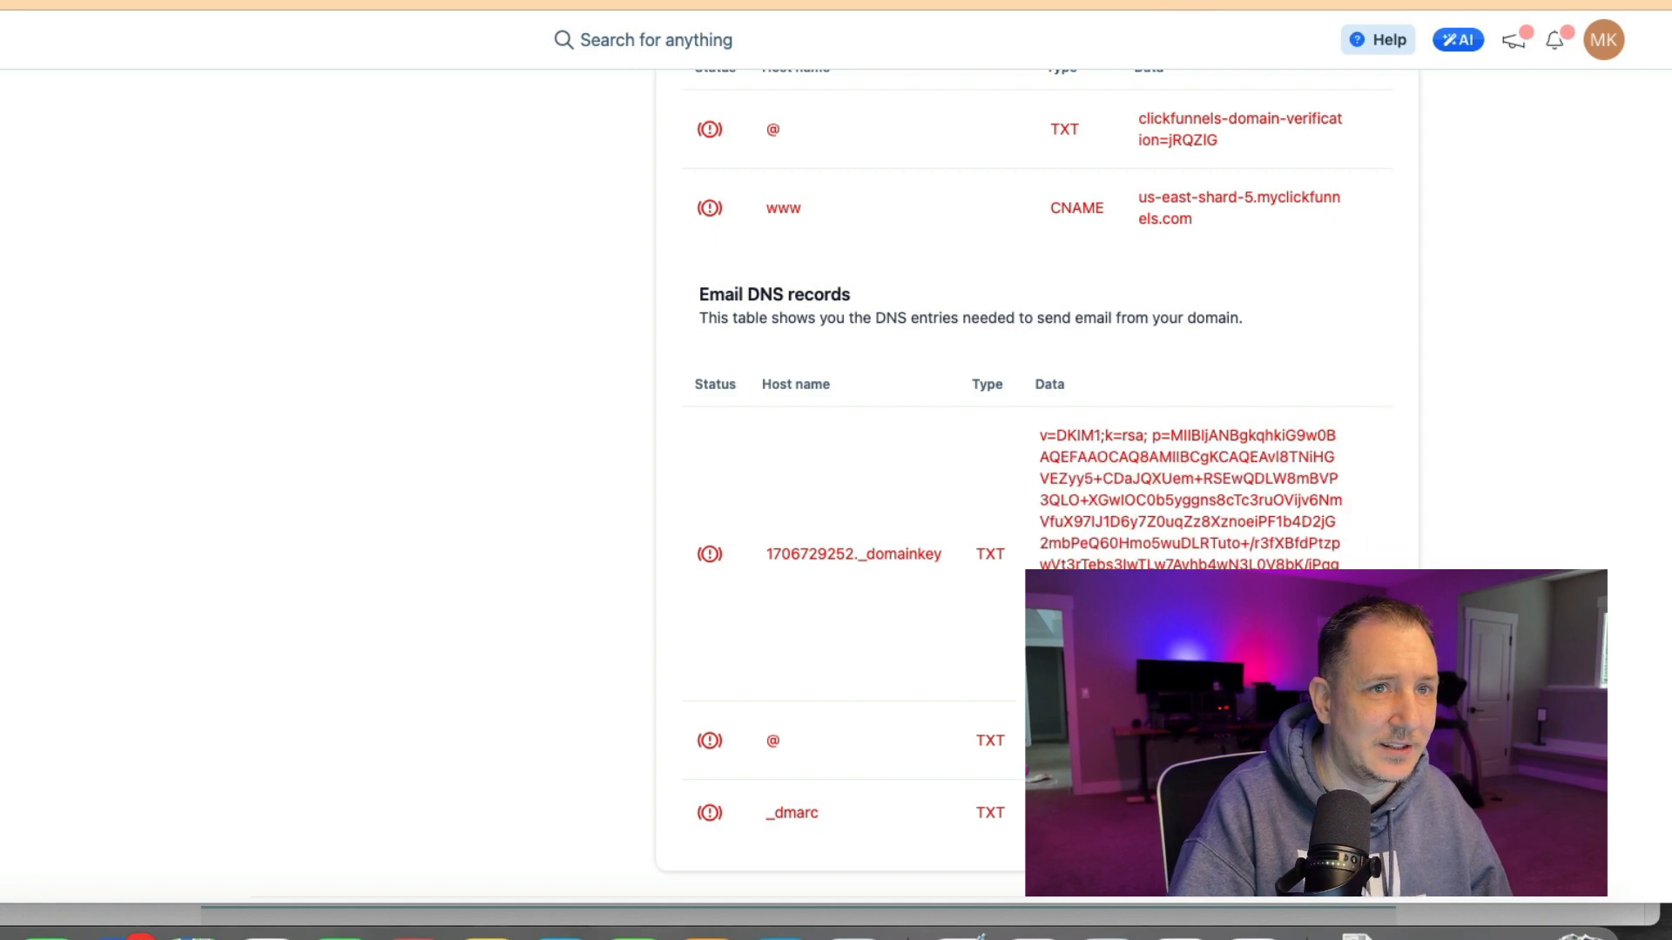
Add a TXT record with host 1706729252._domainkey and the pasted DKIM value, and save it.
drag(1306, 2, 1671, 9)
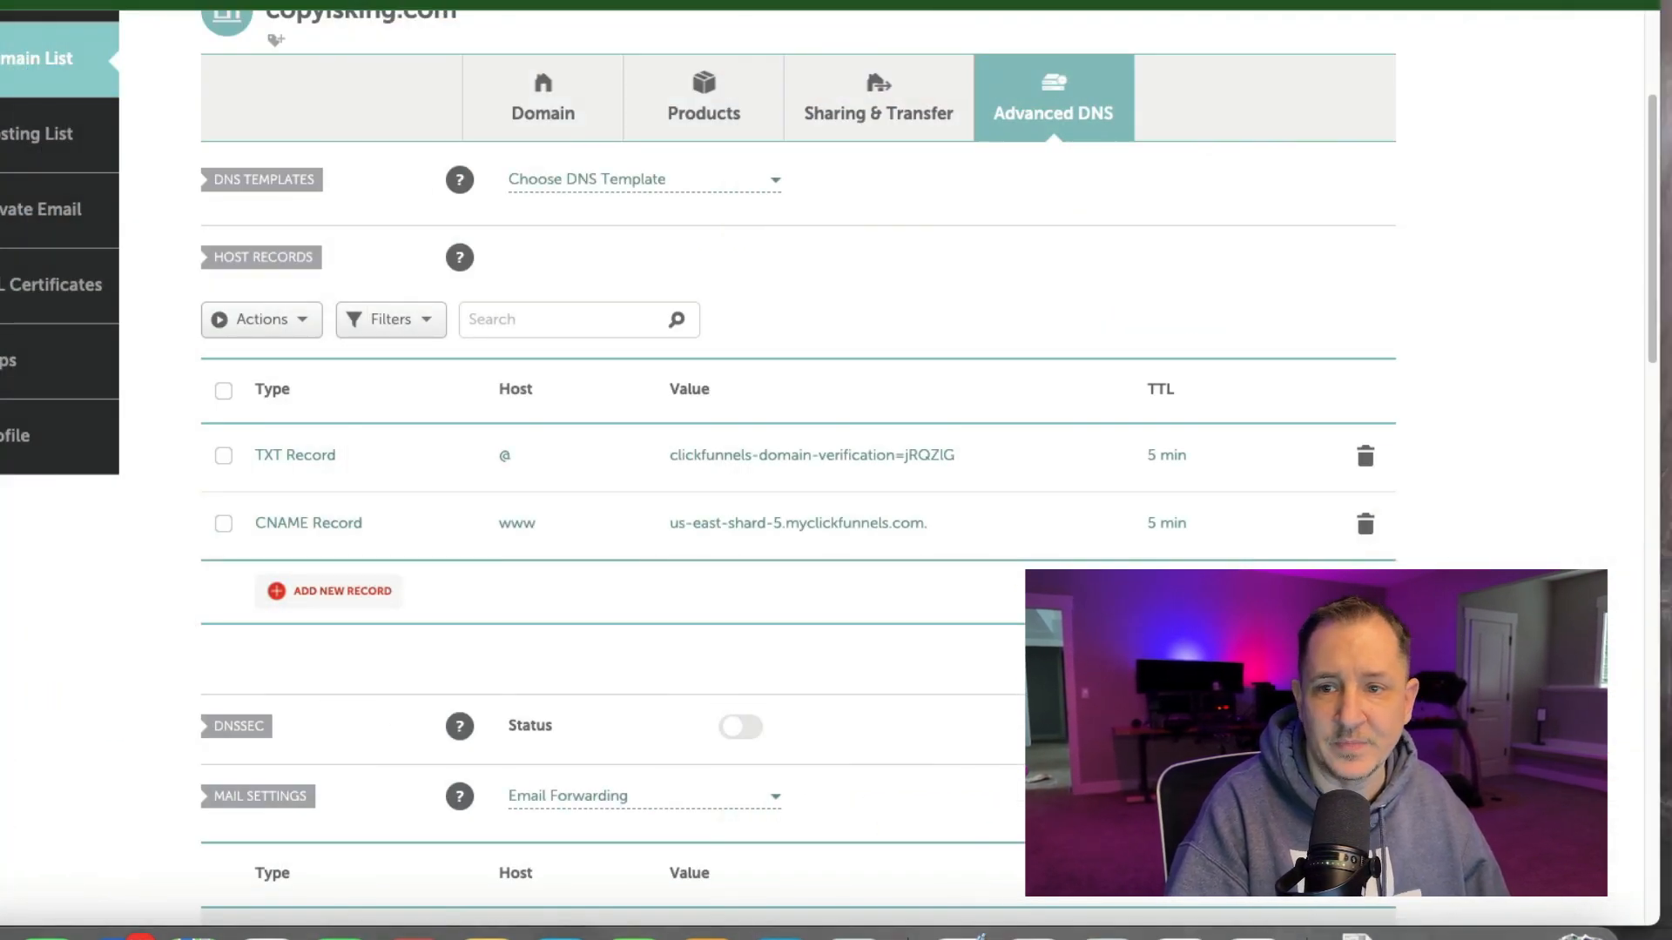
click(340, 592)
scroll(336, 597, down, 3)
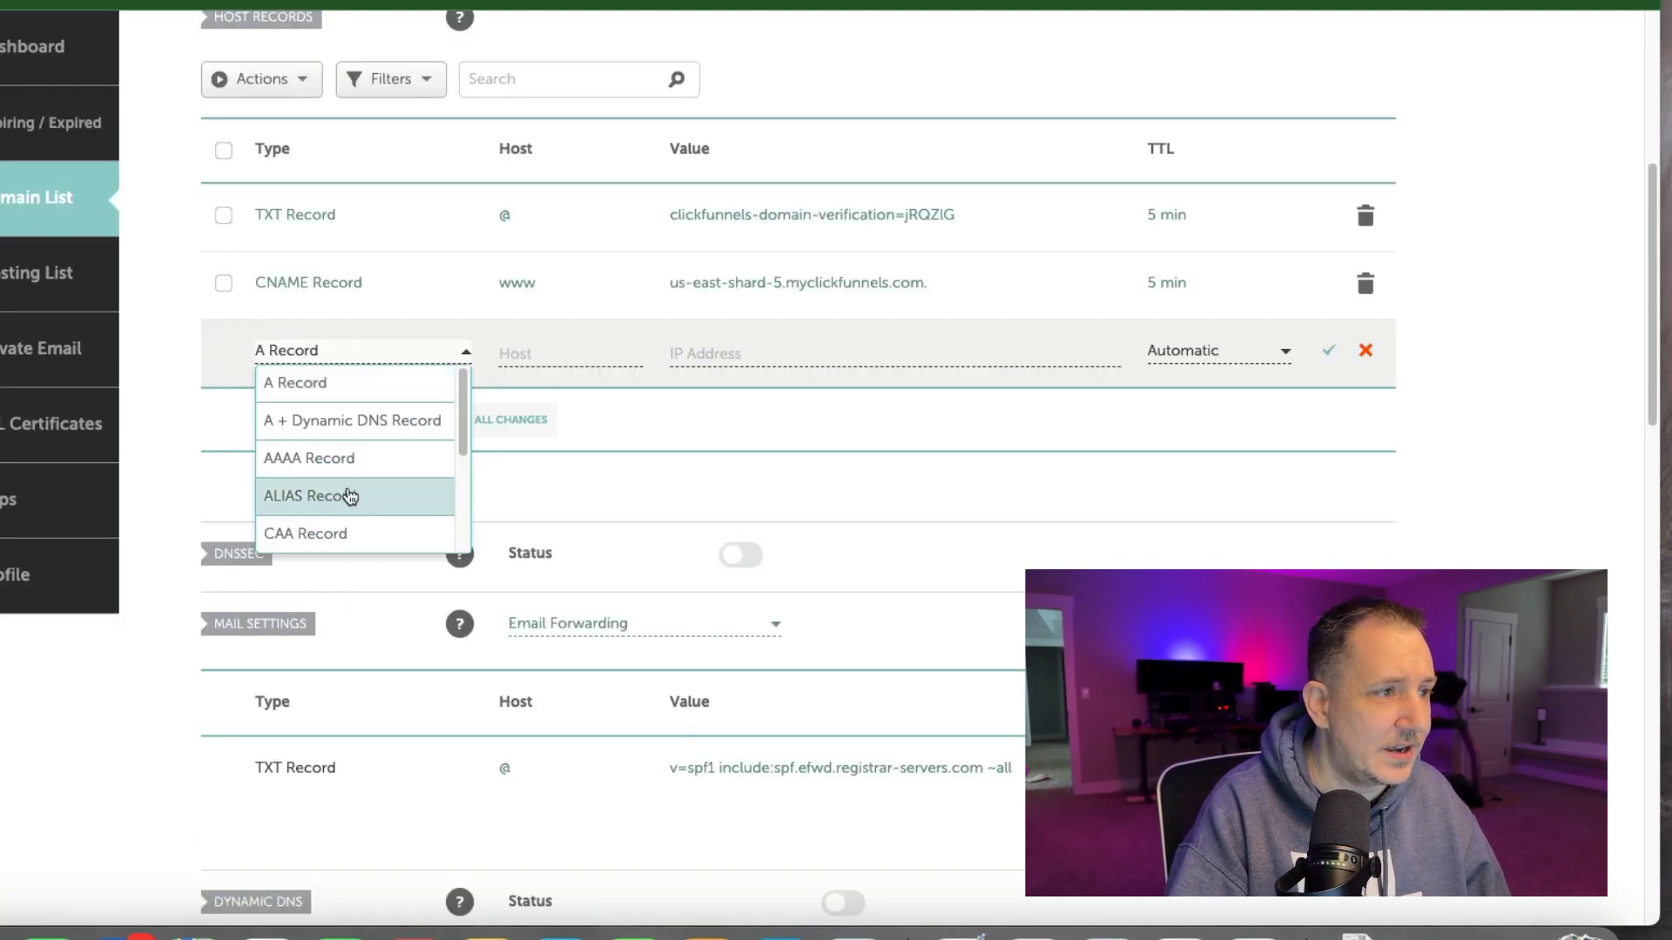
scroll(346, 484, down, 3)
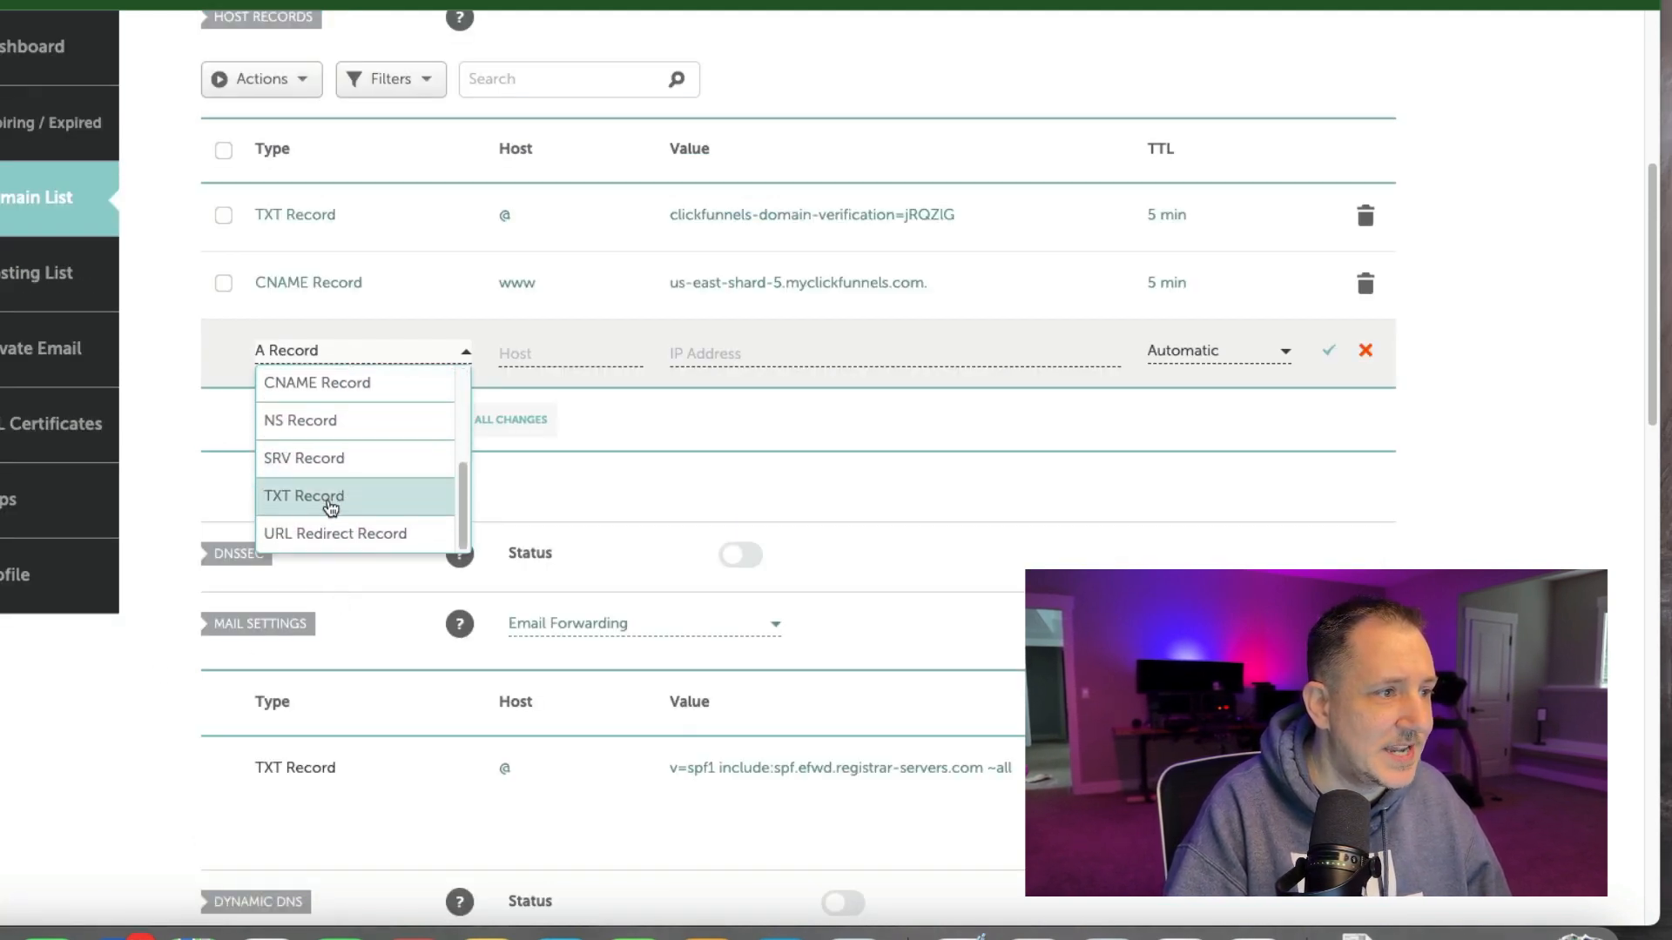
click(331, 498)
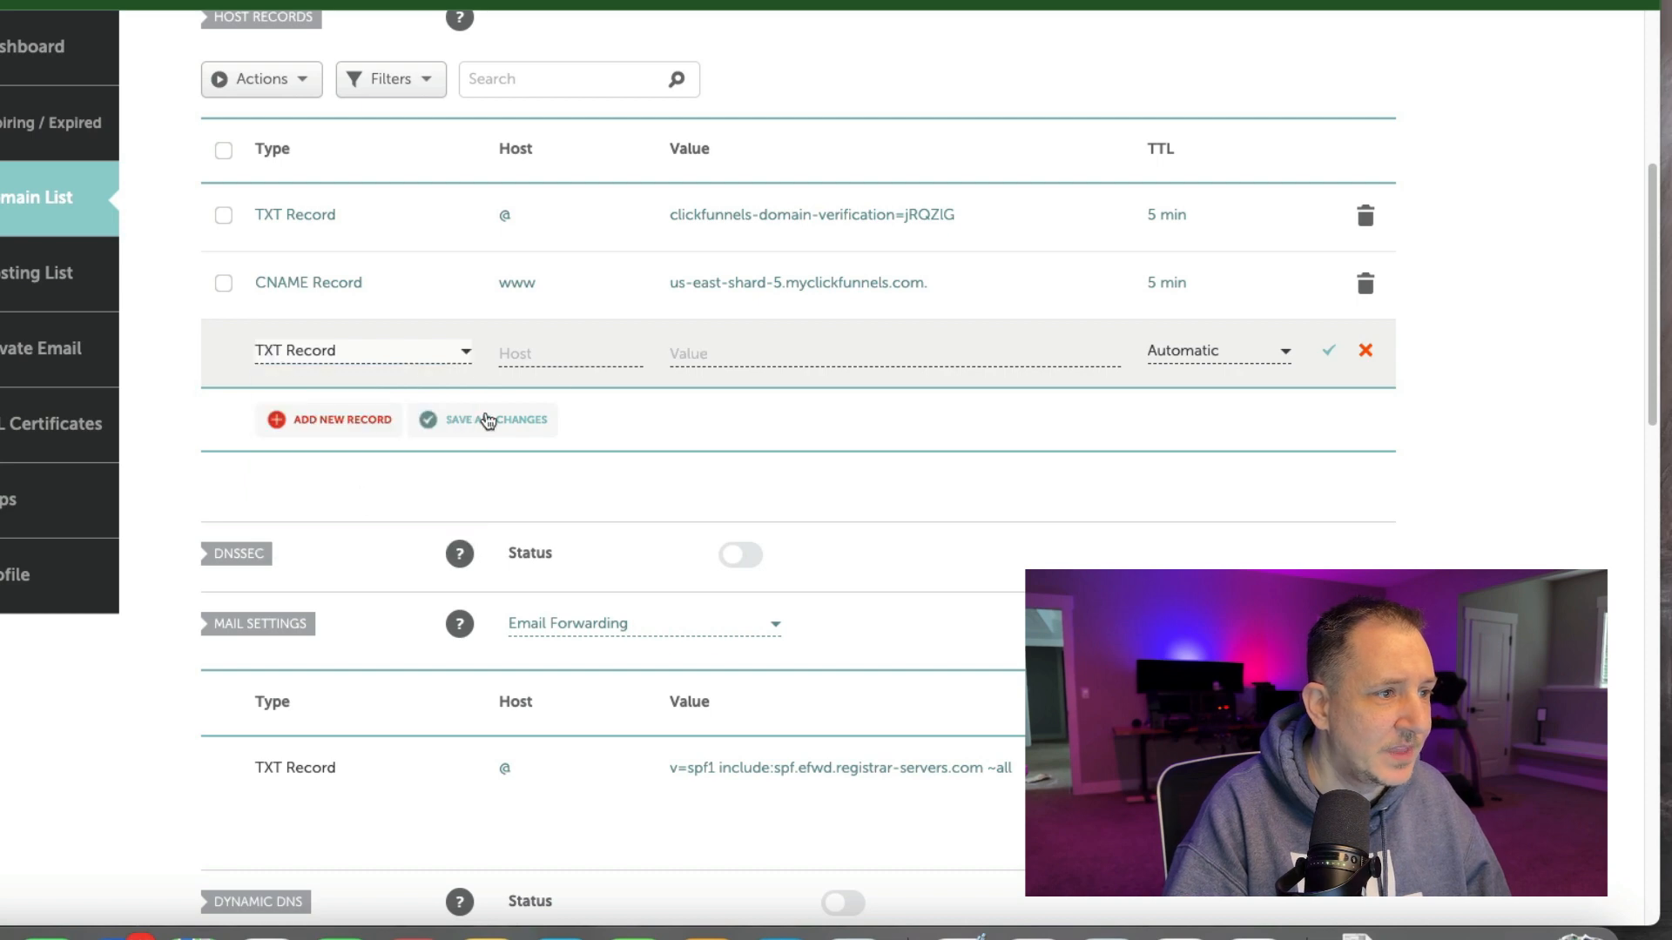
click(727, 353)
key(super+v)
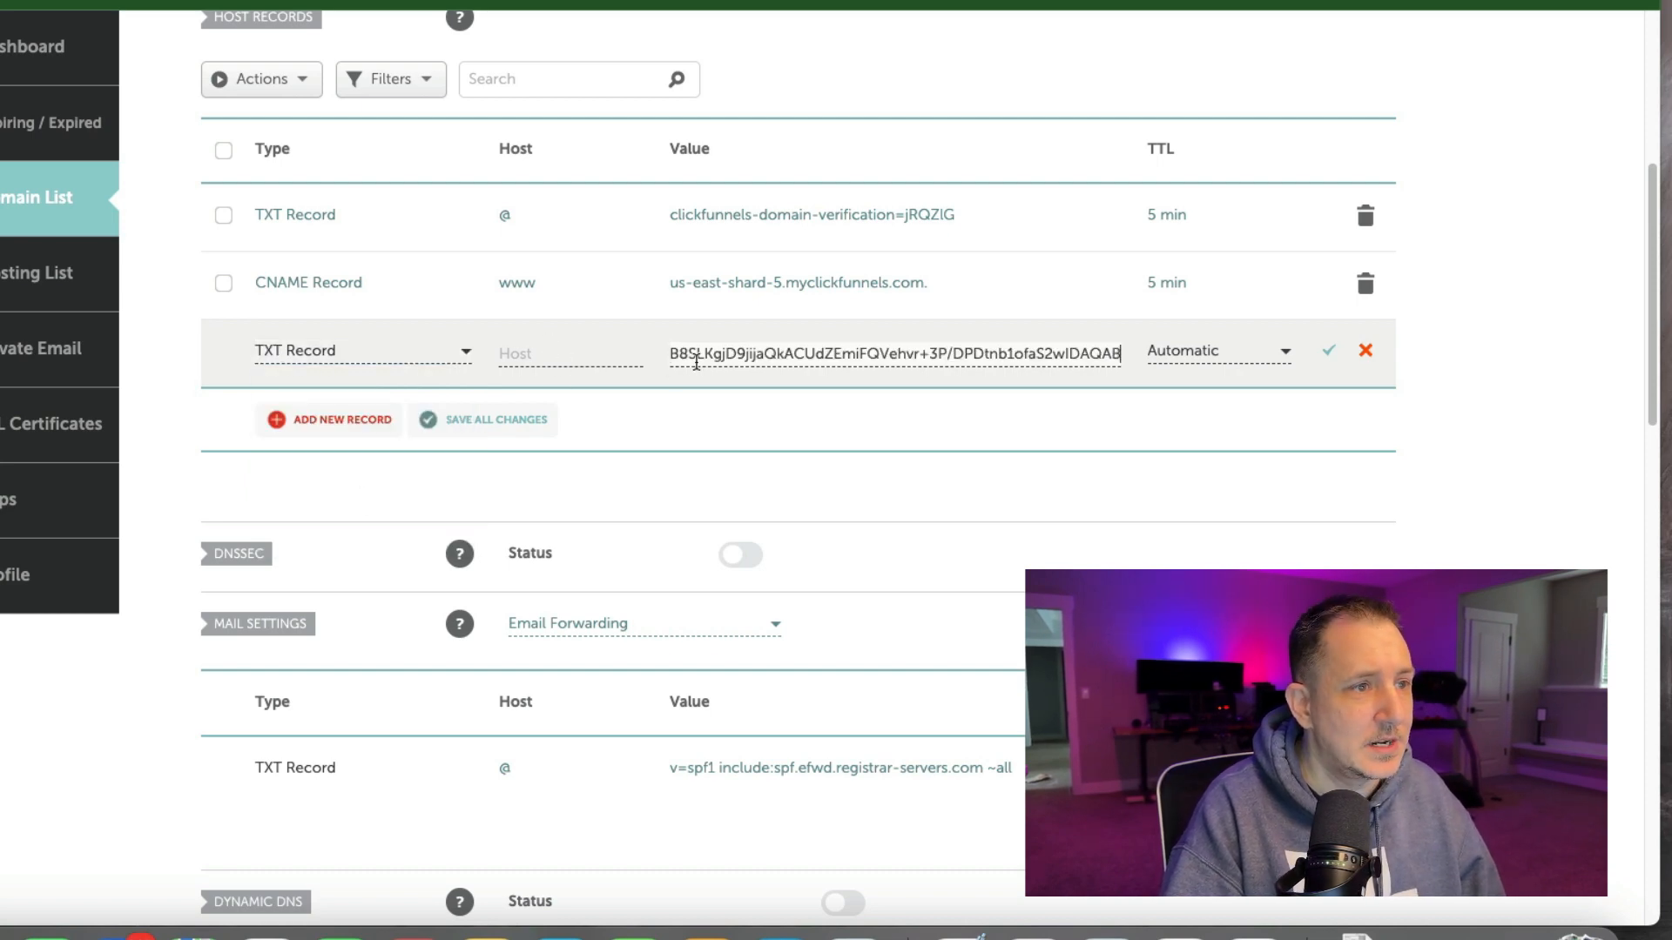
click(571, 353)
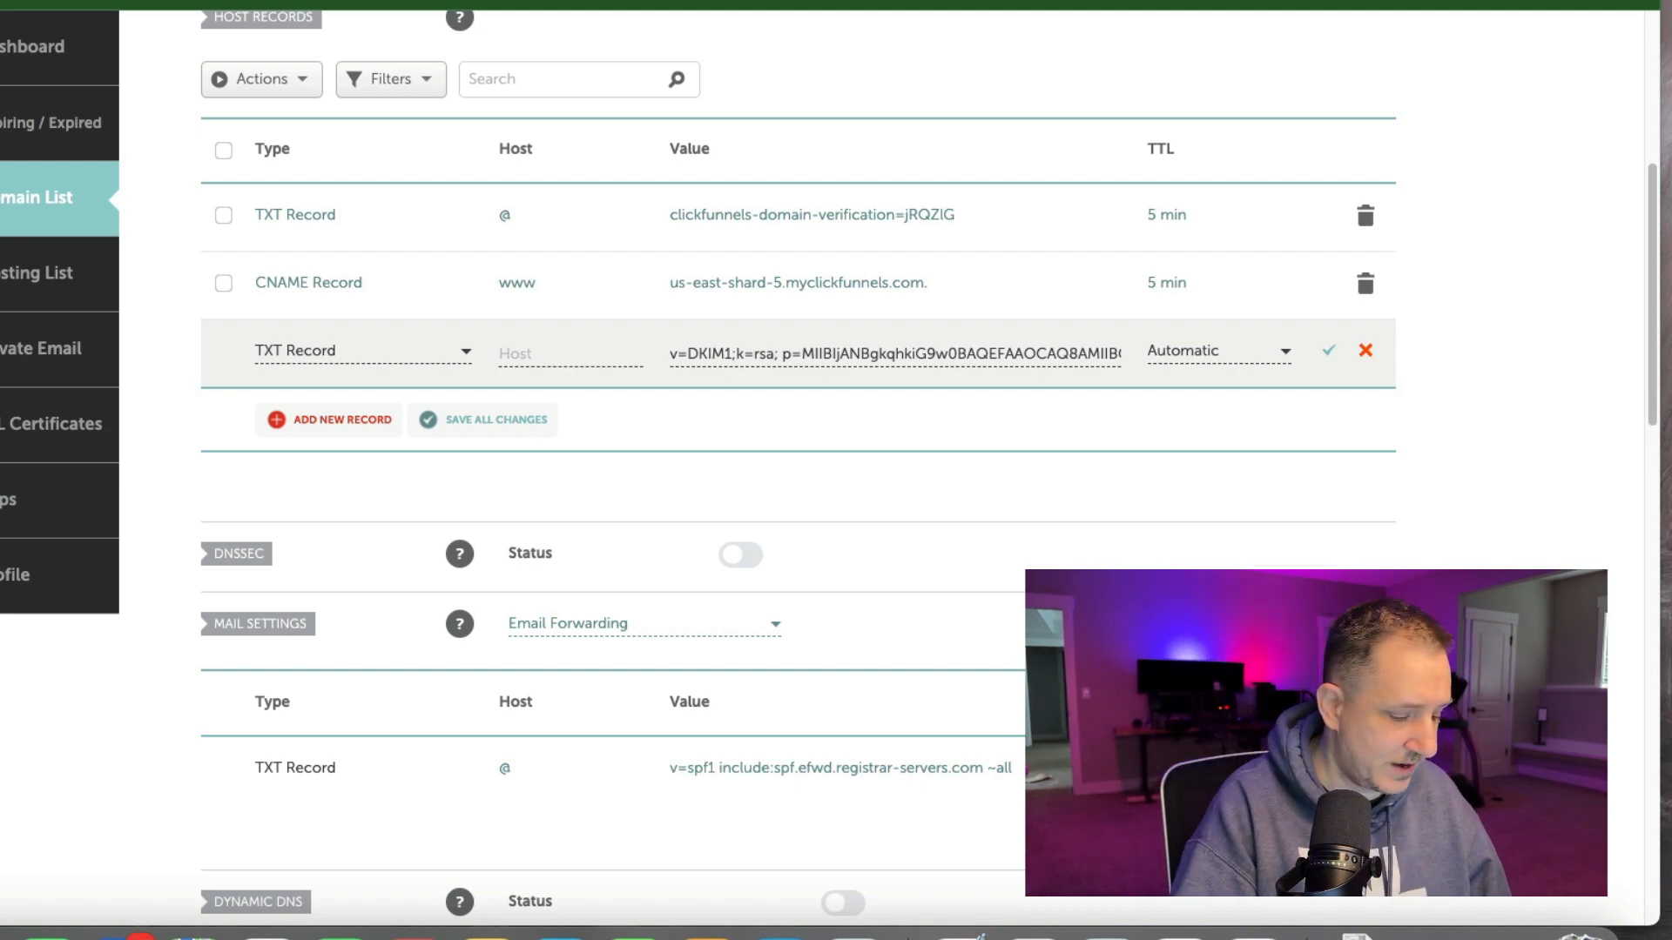
click(526, 356)
key(ctrl+v)
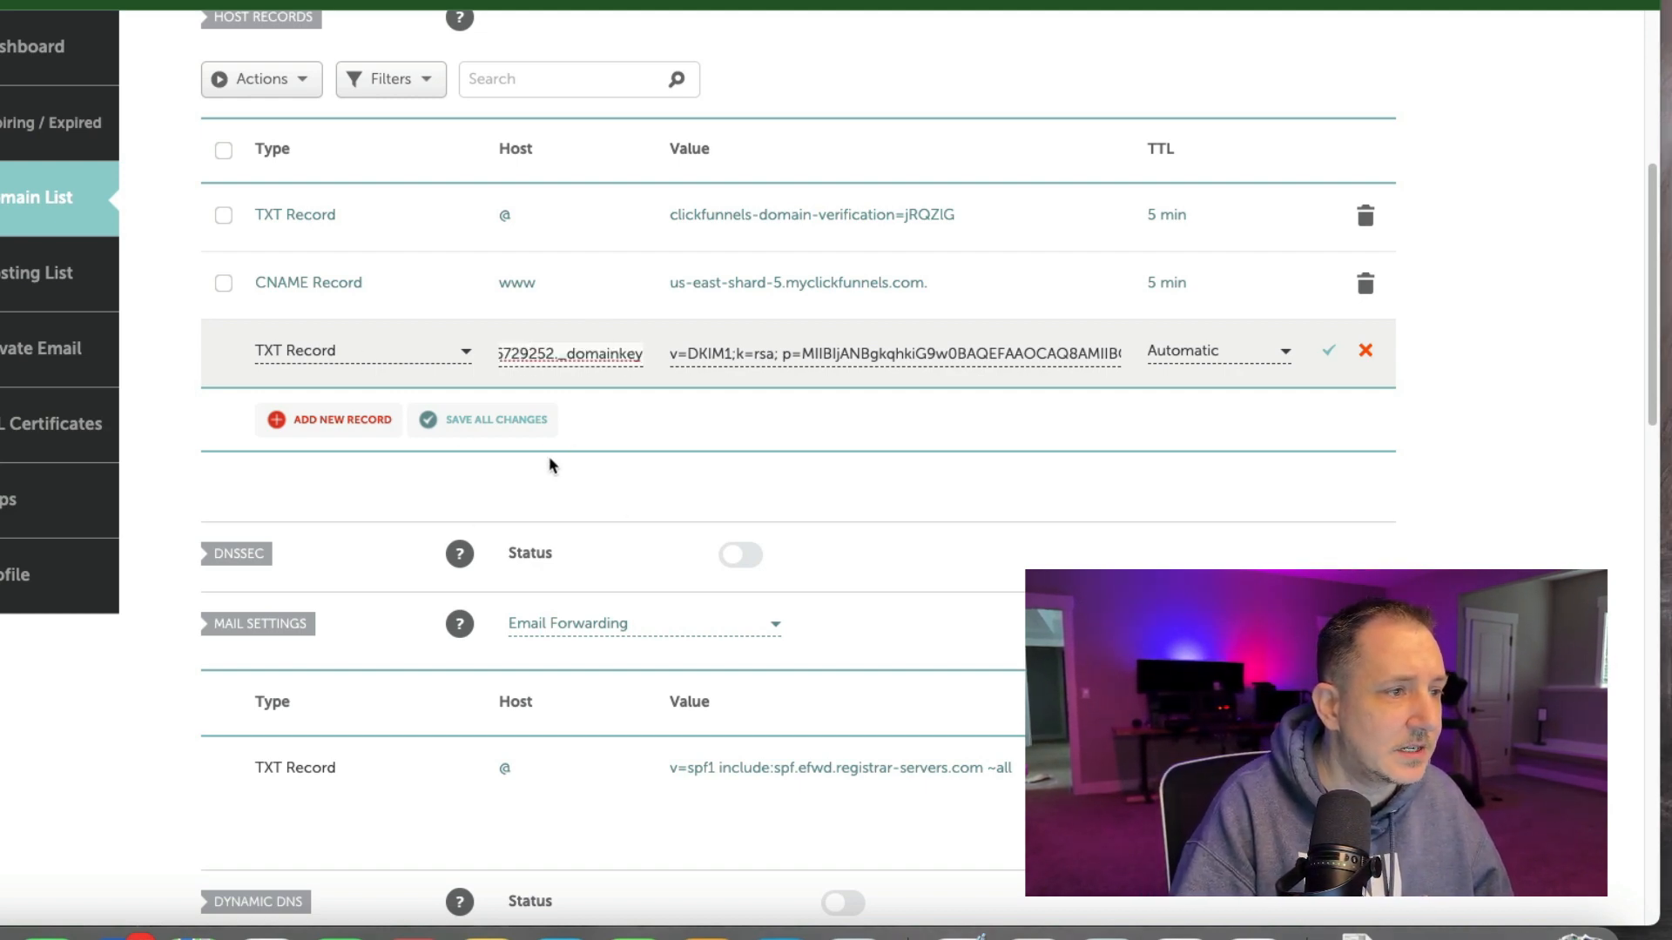
click(1330, 356)
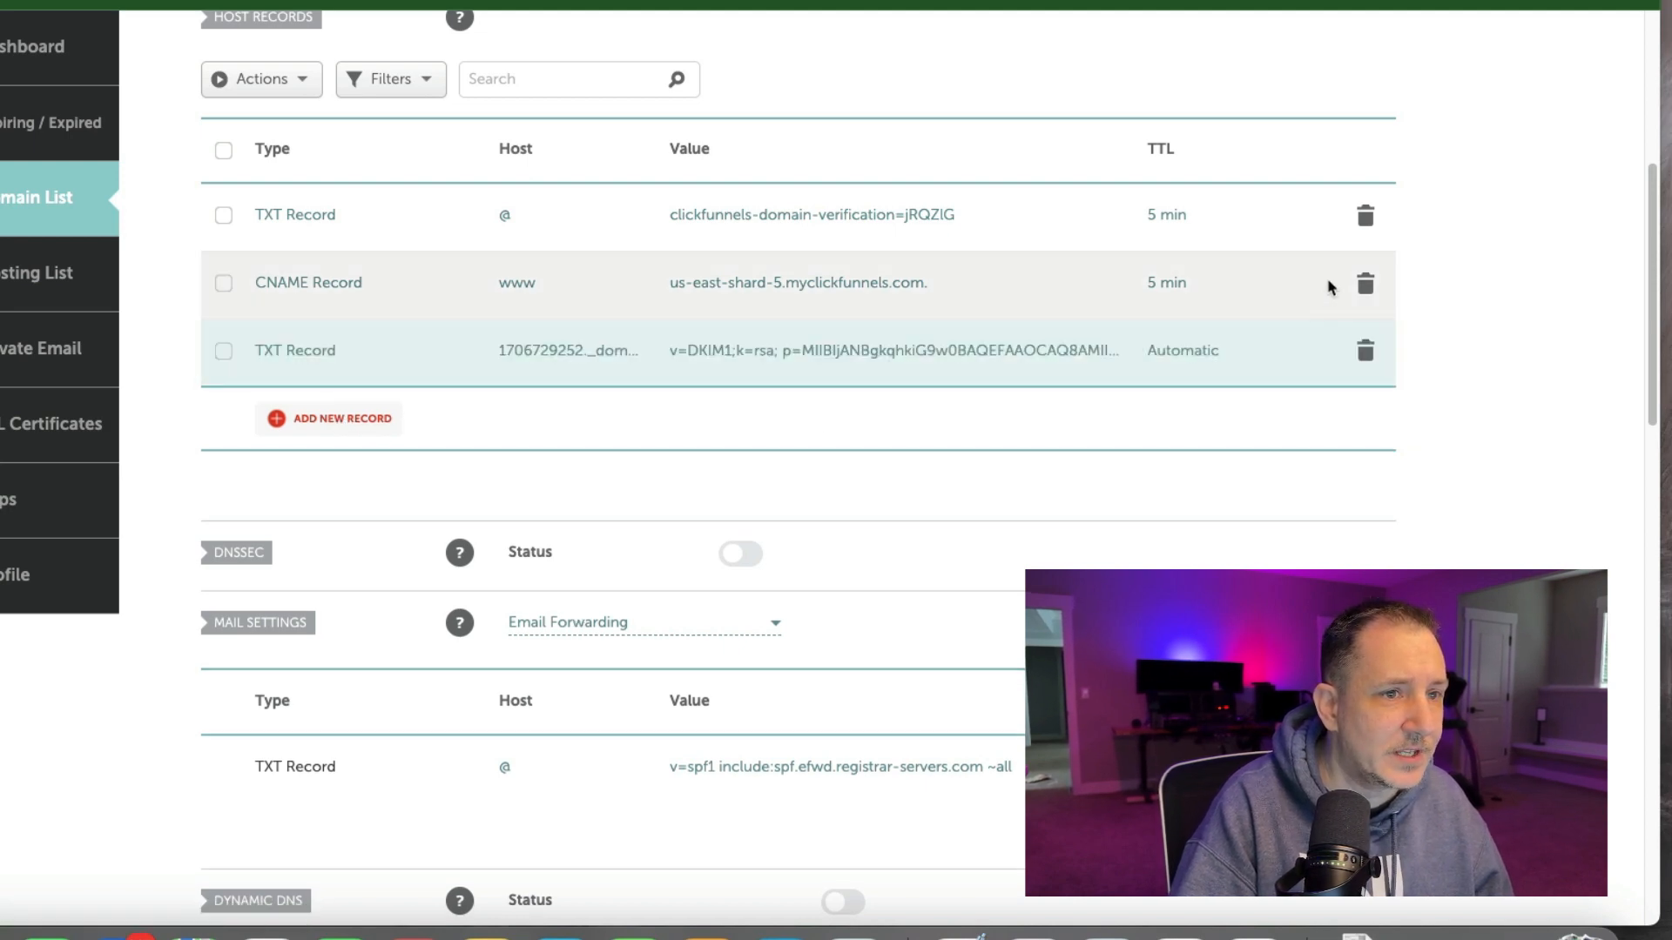
Set the TTL of the www CNAME record and the verification TXT record to Automatic, and save both.
click(1222, 288)
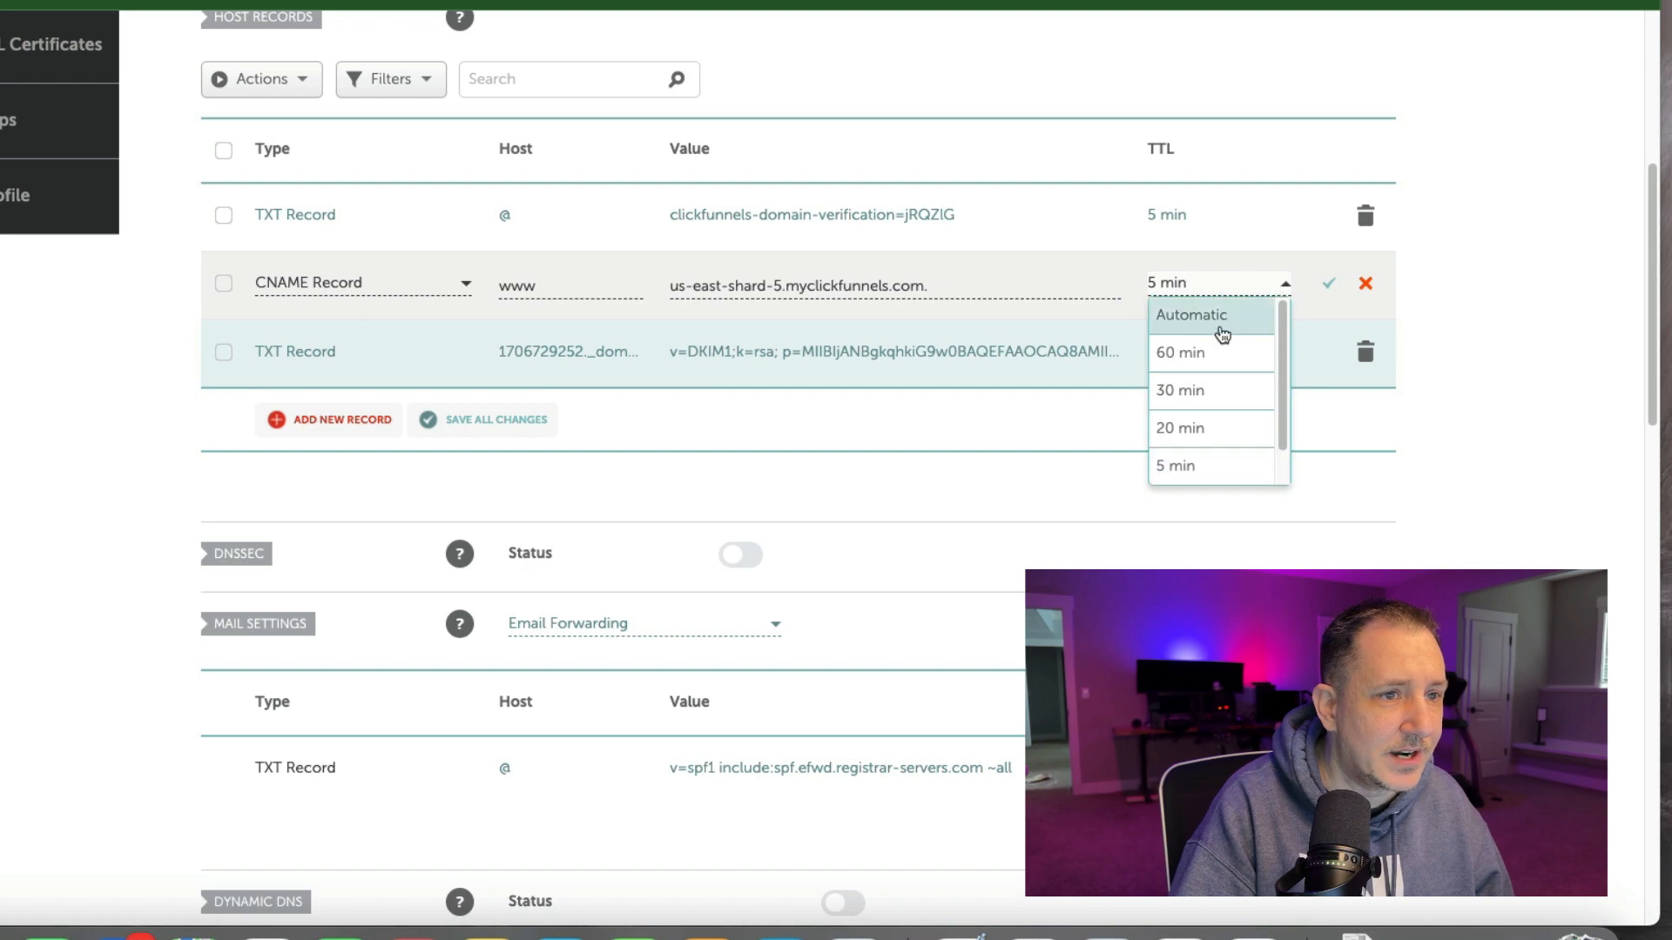
click(1219, 325)
click(1231, 215)
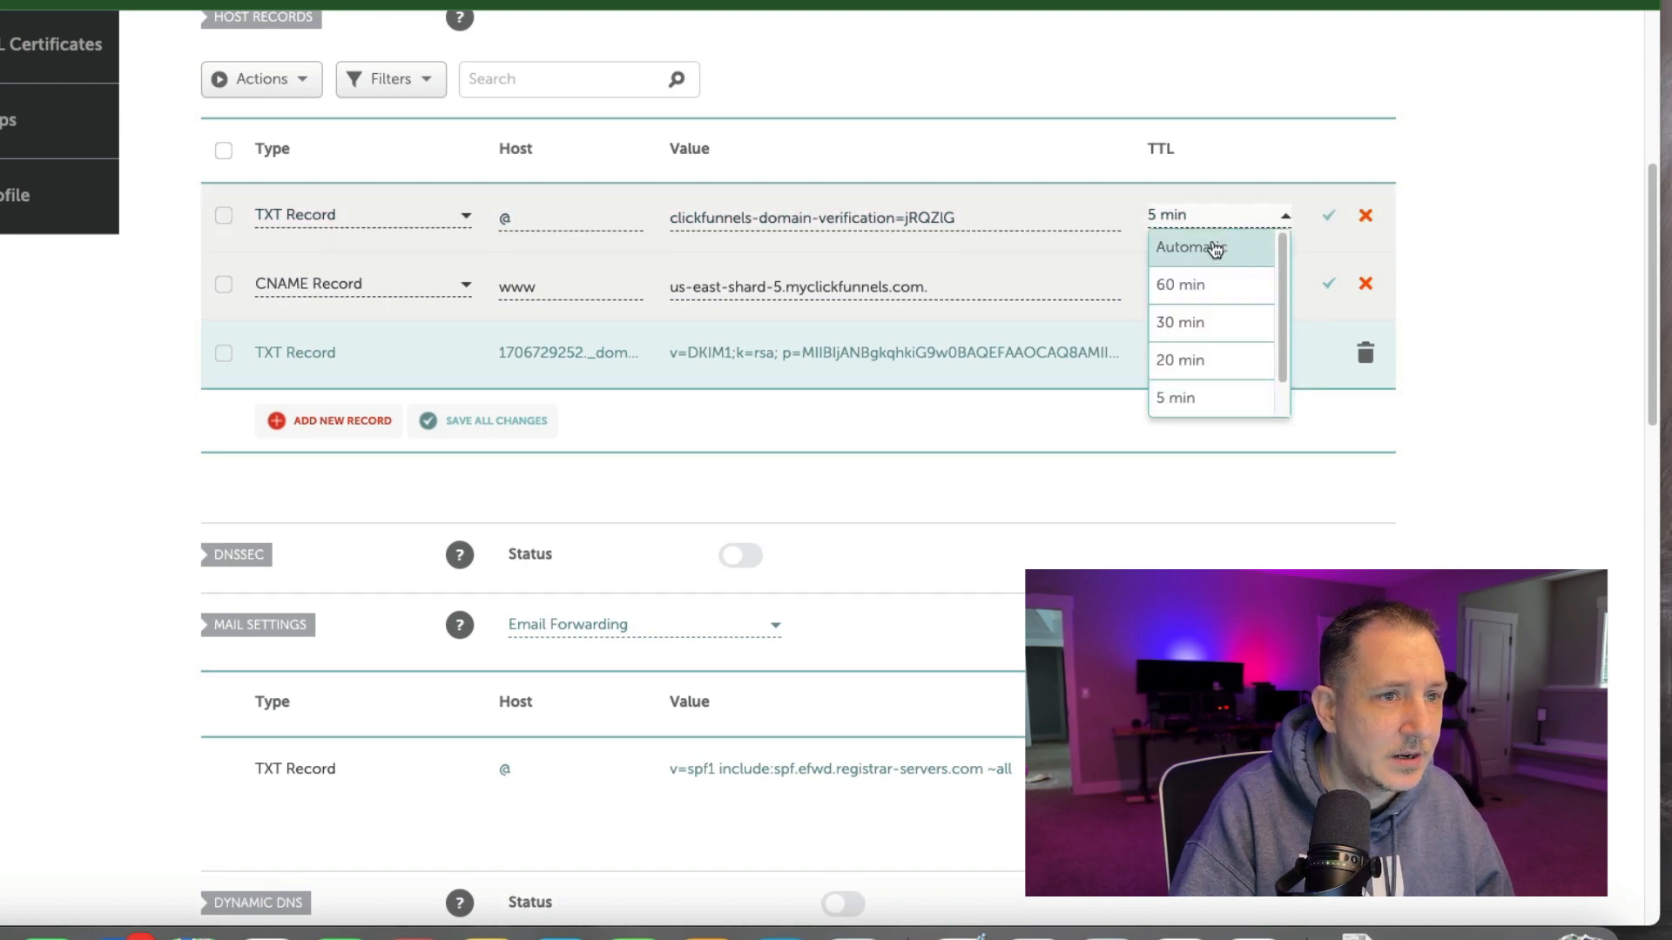
click(1213, 250)
click(1329, 218)
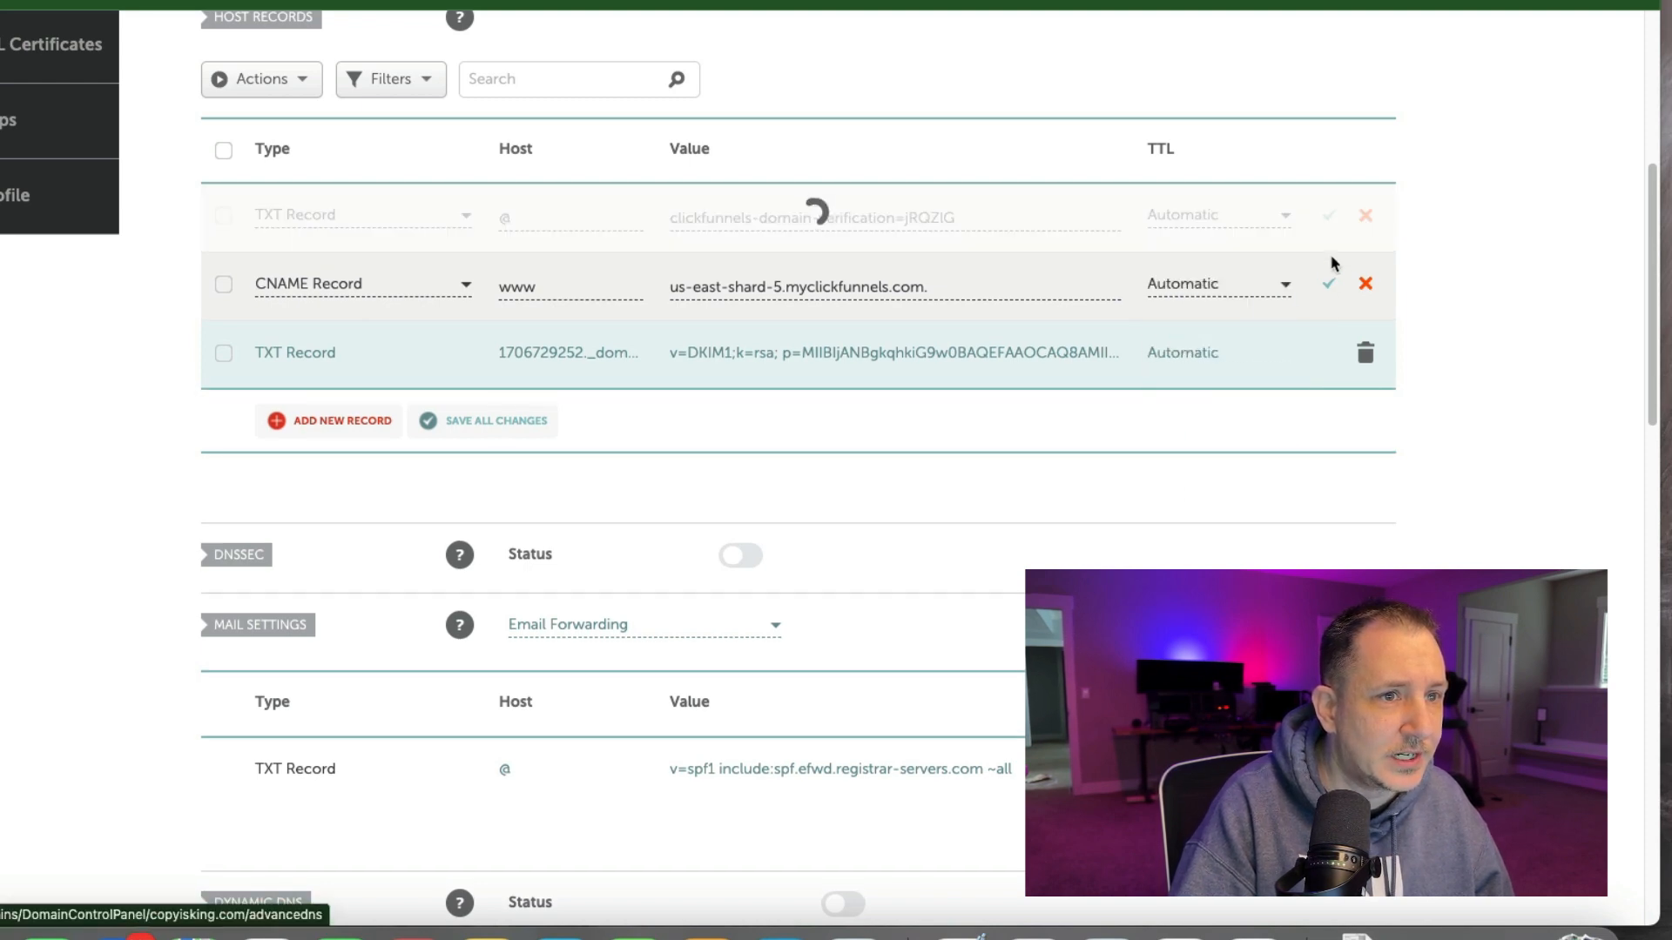
click(1328, 284)
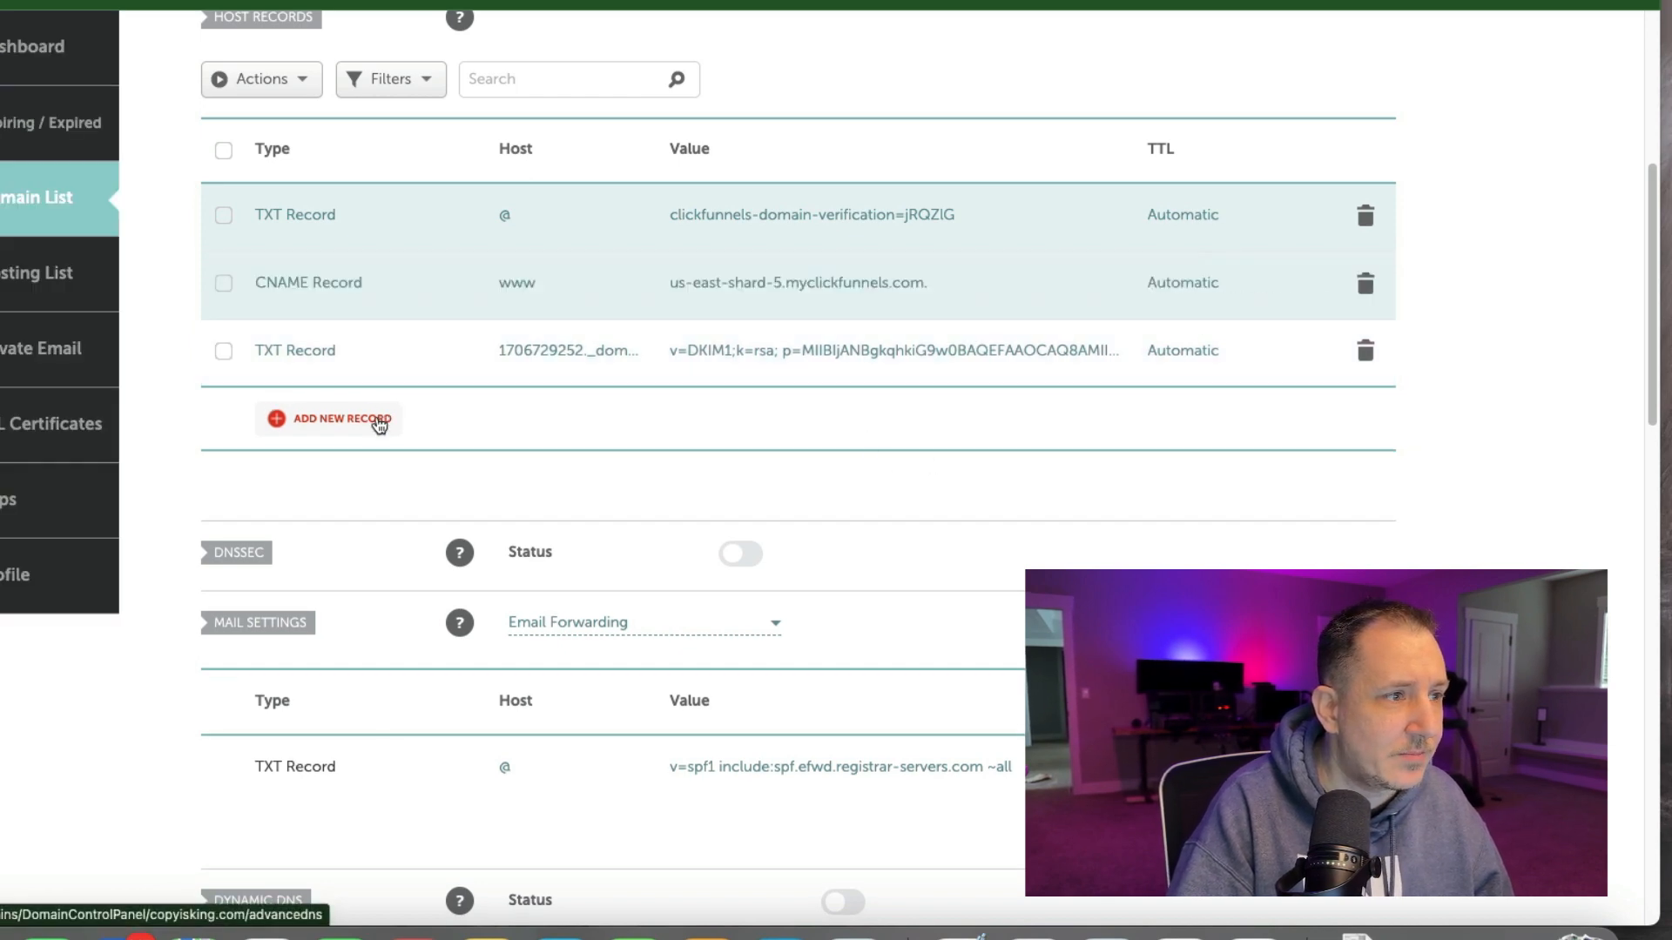
Add a TXT record with host @ and the pasted SPF value v=spf1 include:spf.efwd.registrar-servers.com include:mailer.myclickfunnels.com ~all, and save it.
click(335, 421)
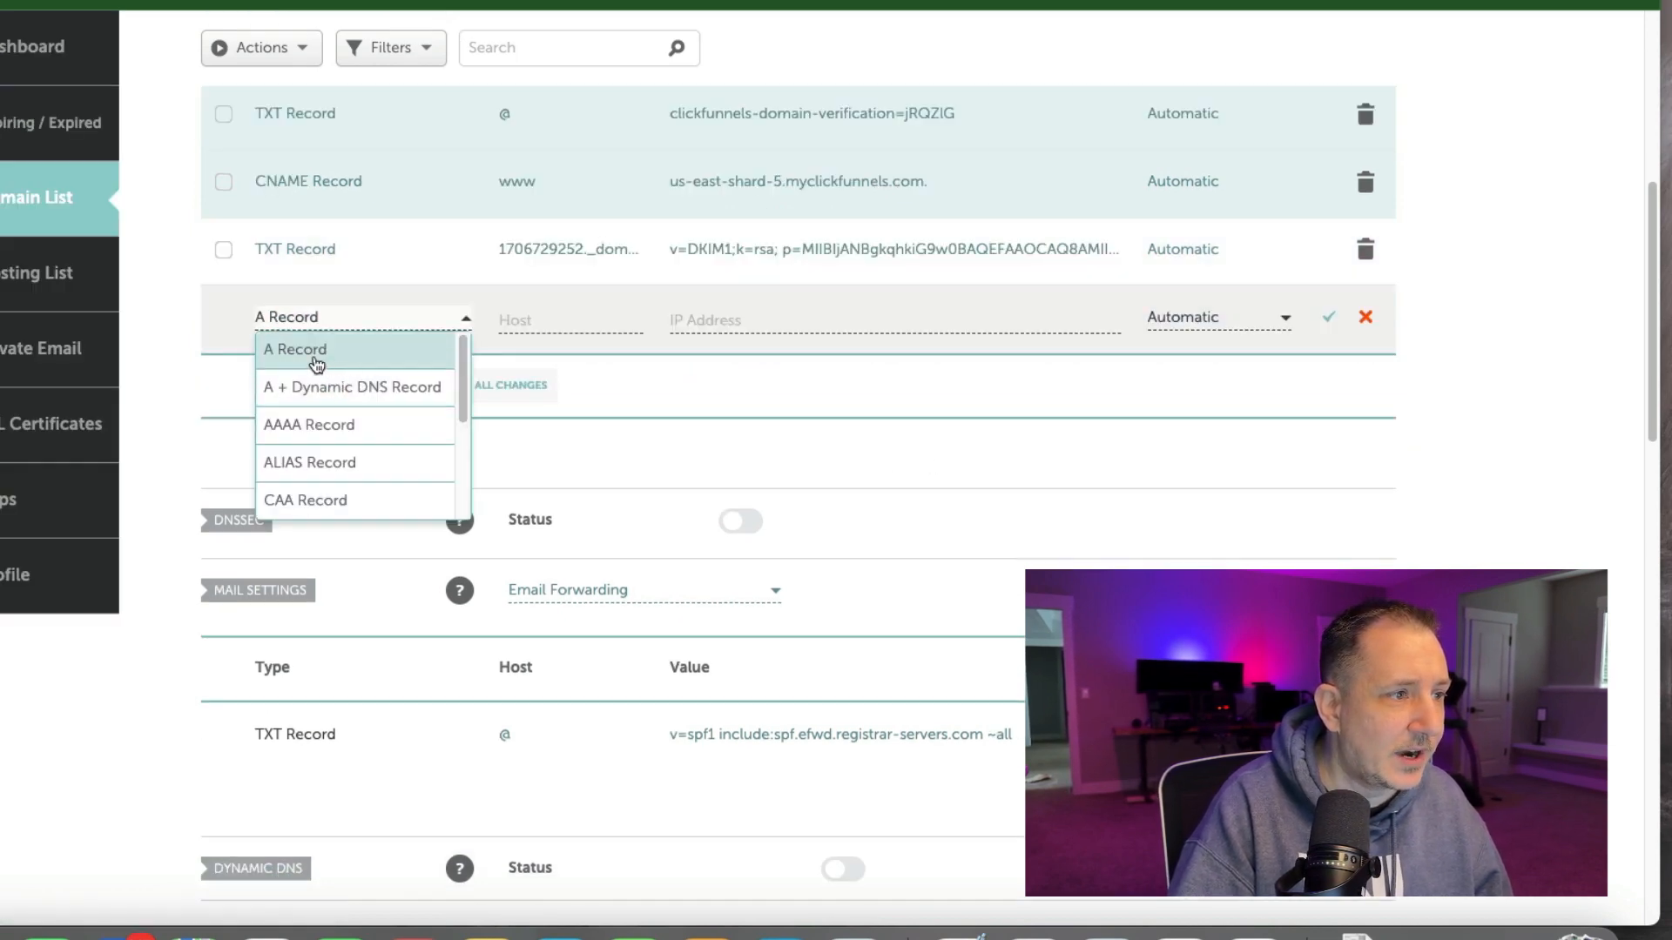
scroll(321, 435, down, 3)
click(321, 464)
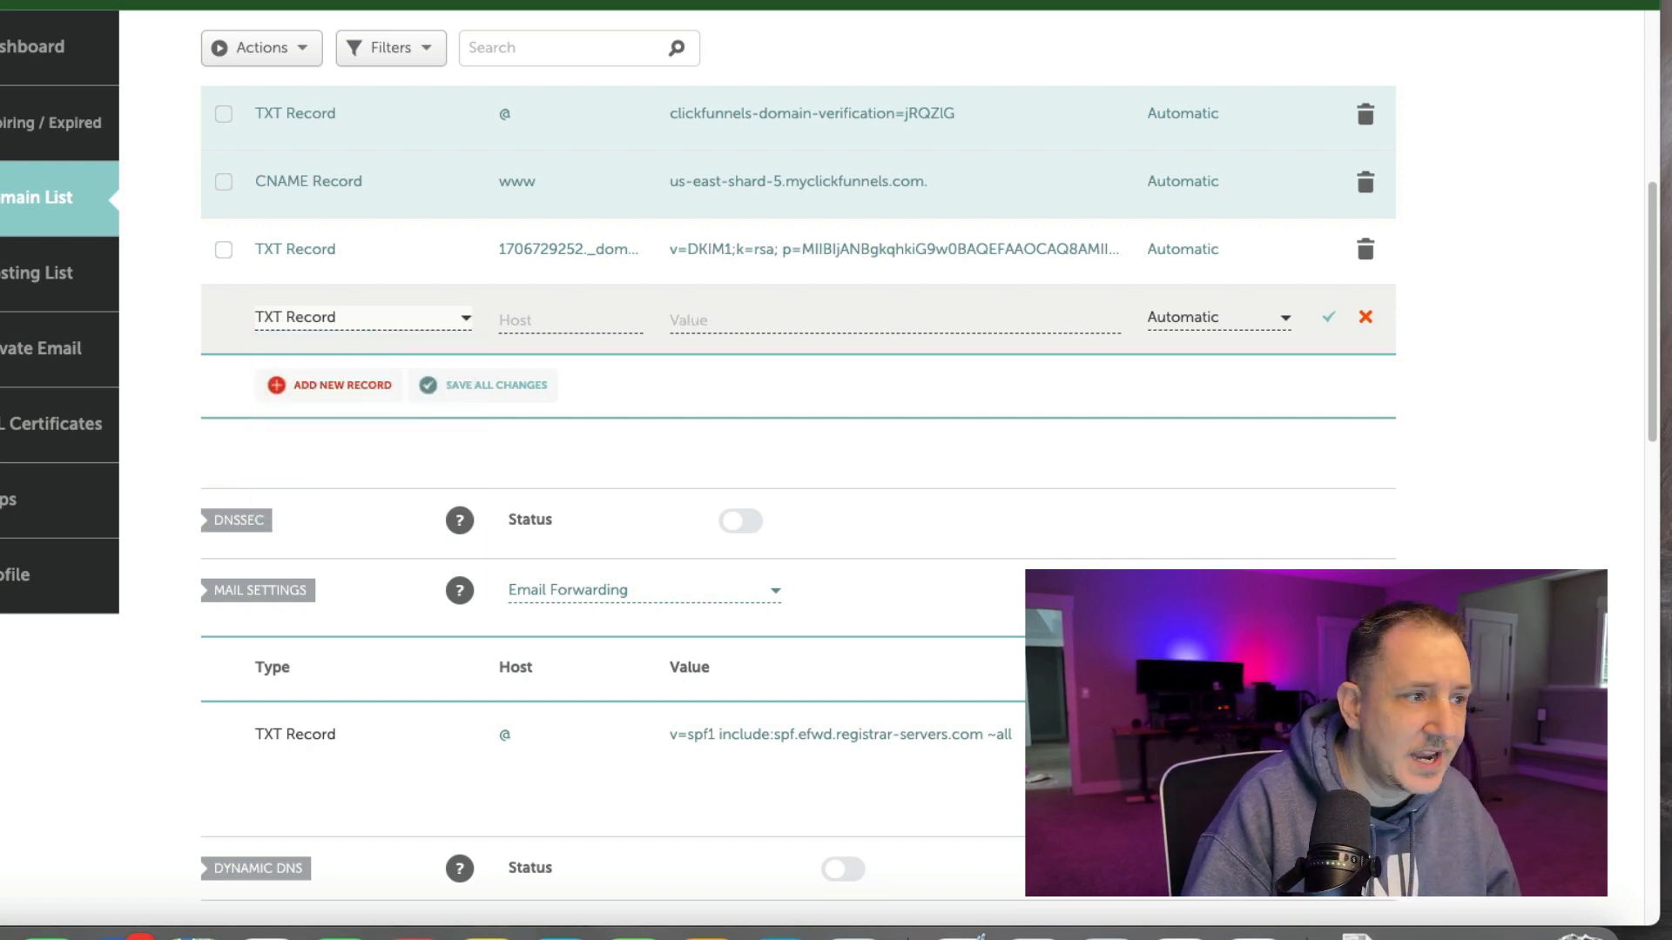
click(566, 321)
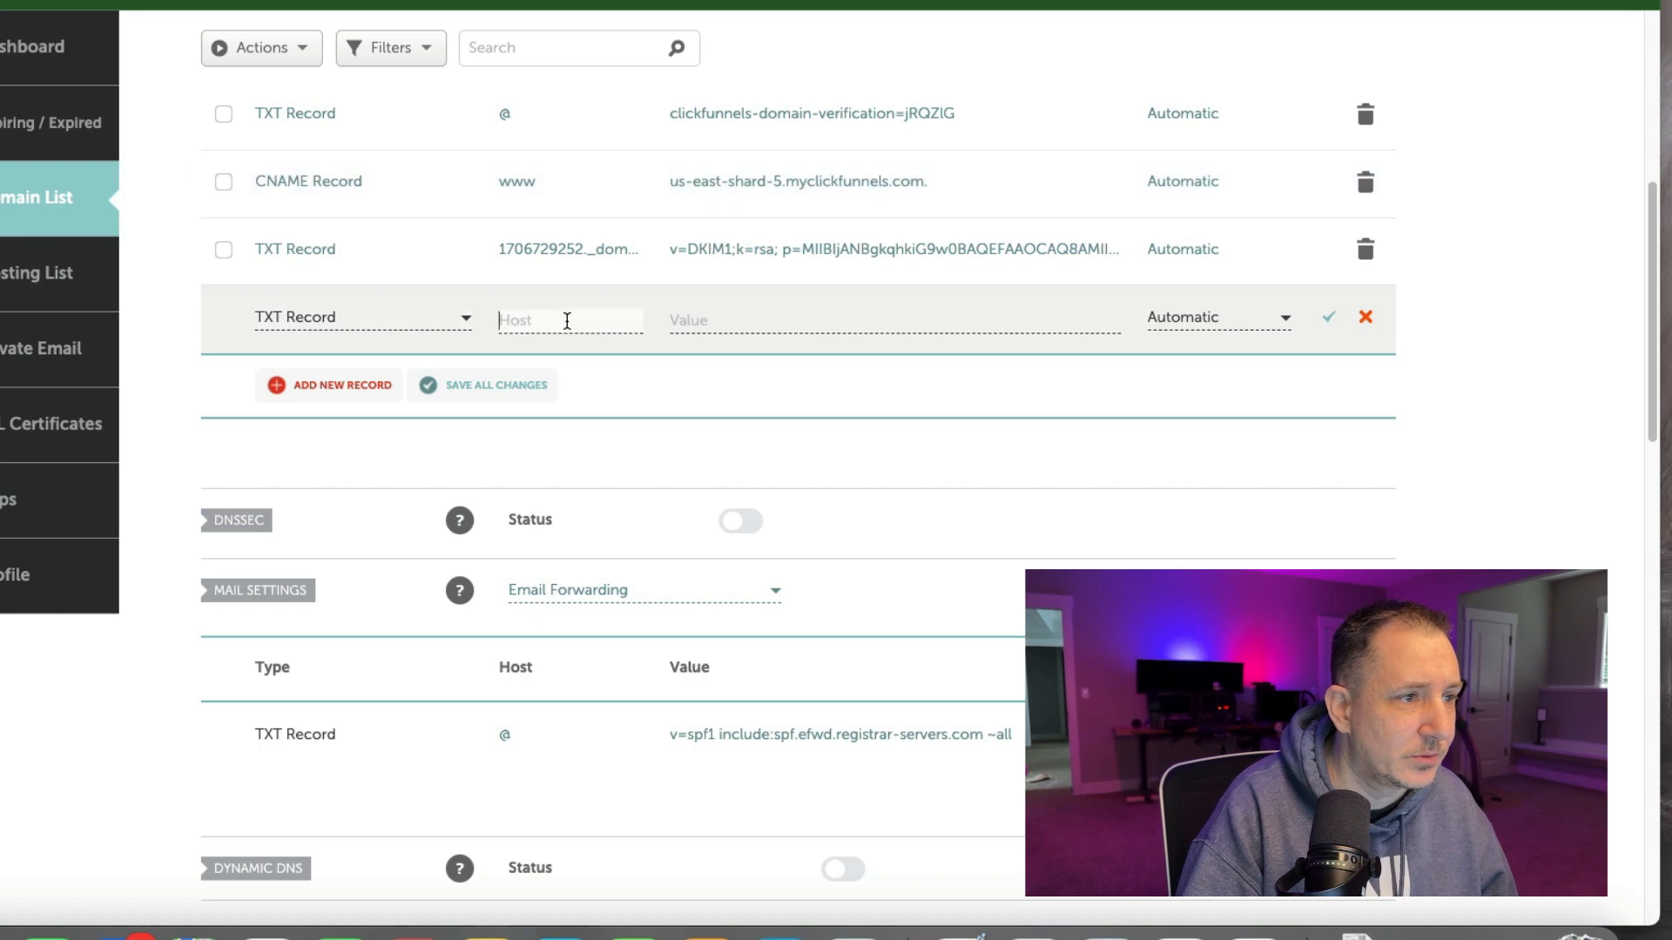
text(@)
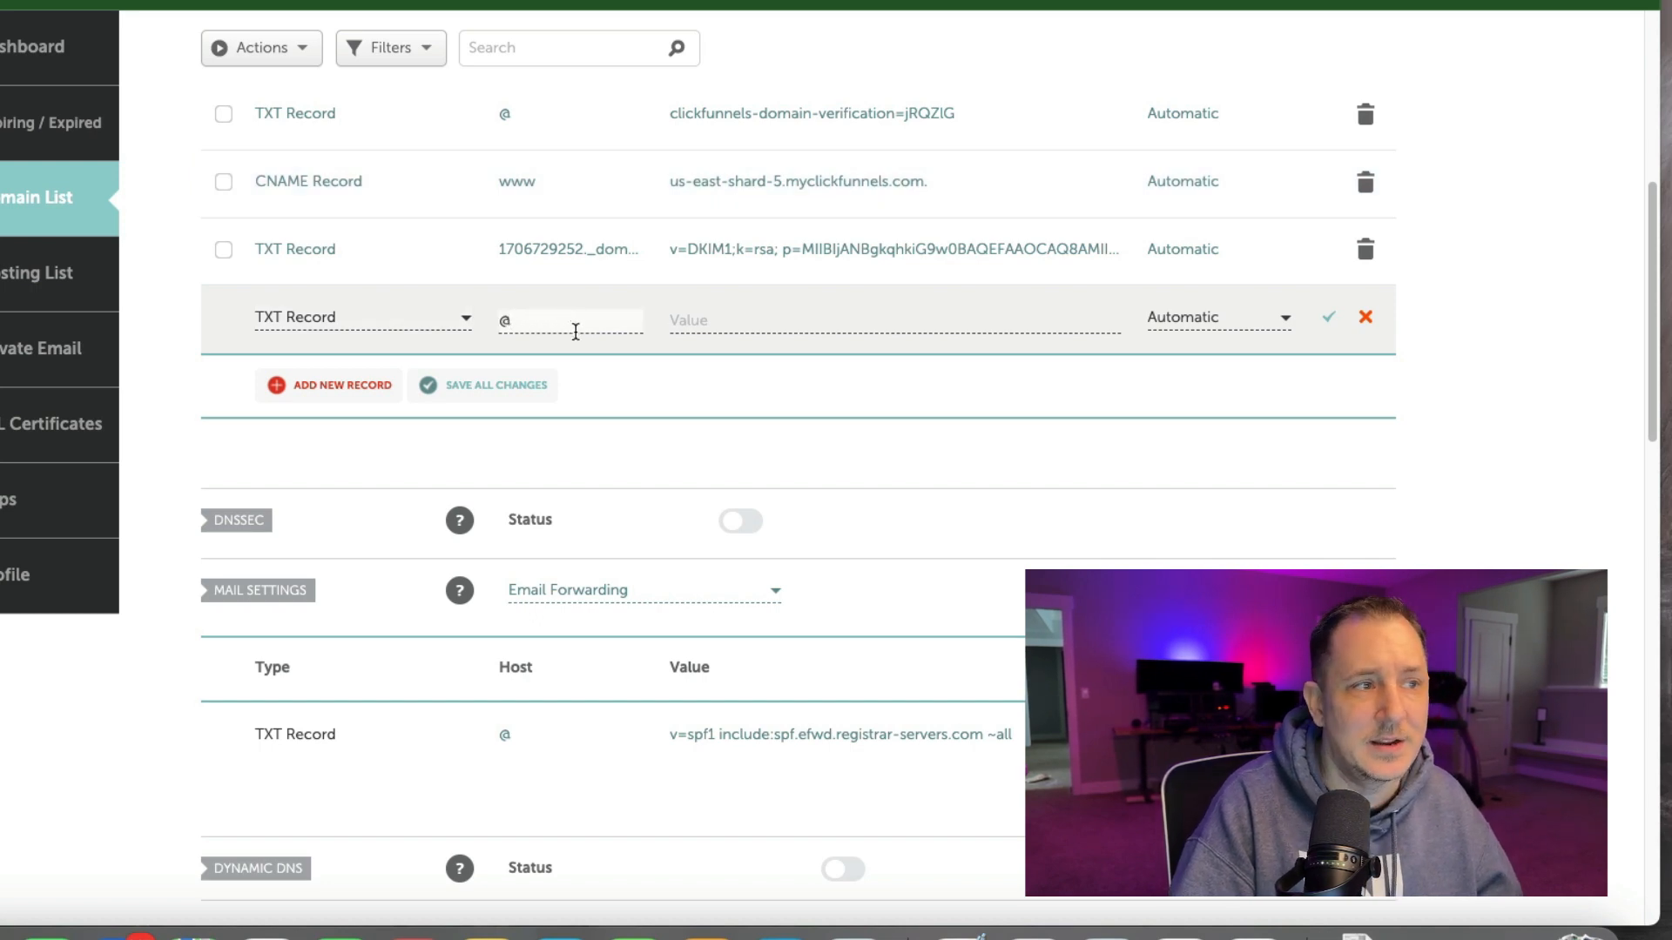
click(772, 324)
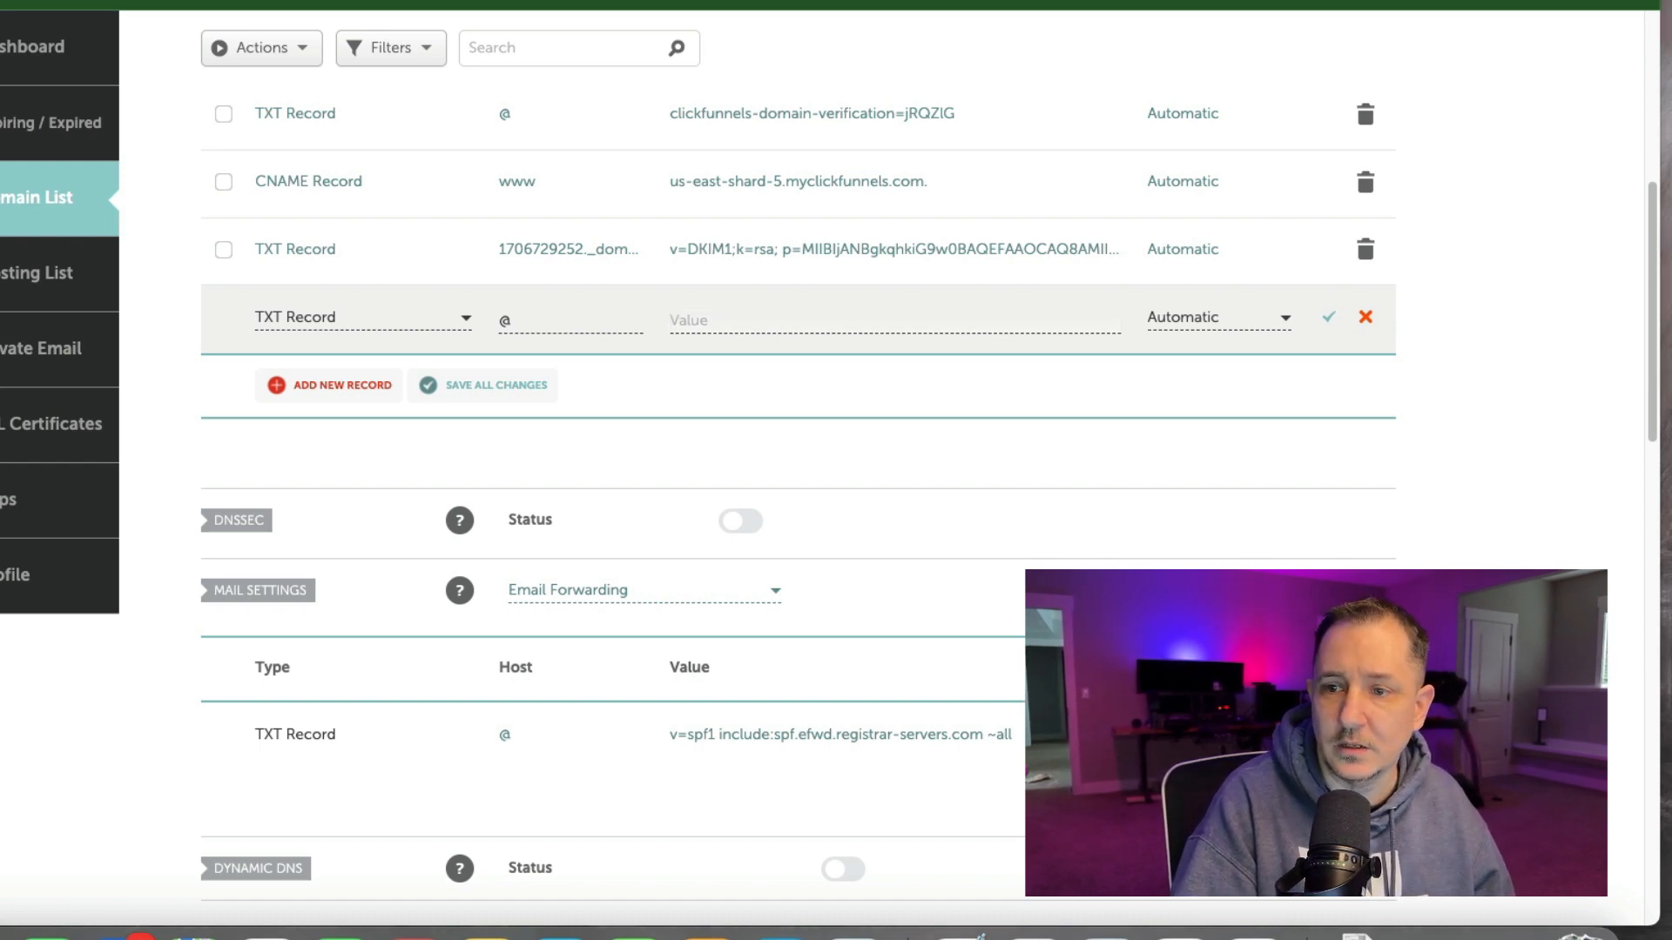
click(789, 318)
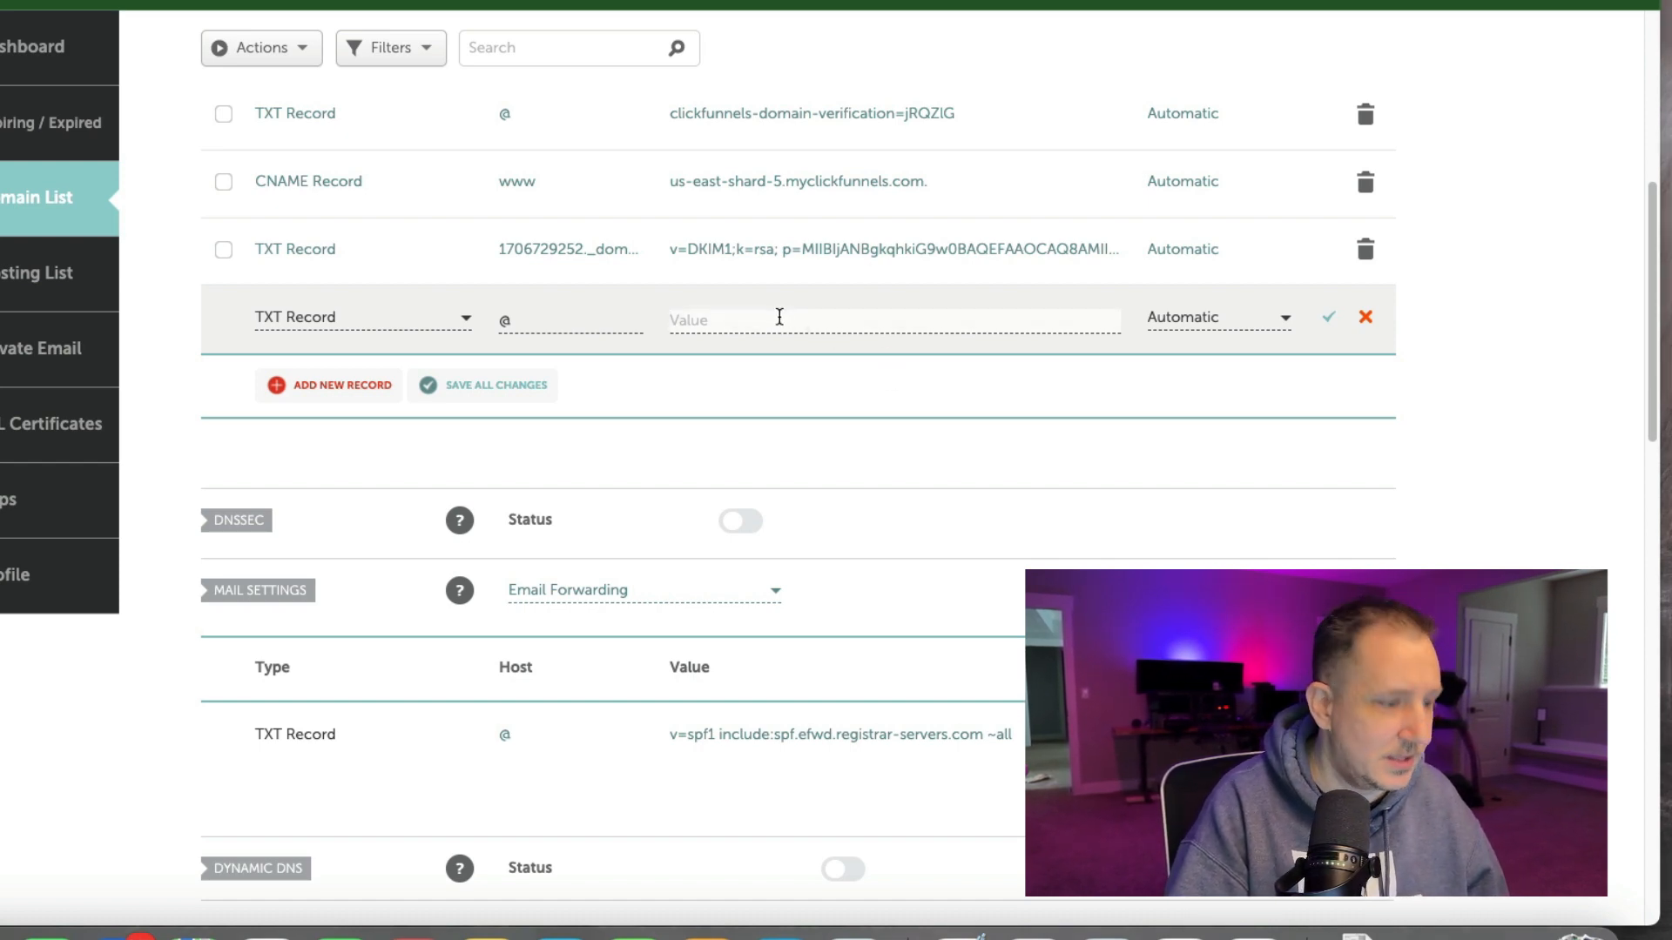
key(super+v)
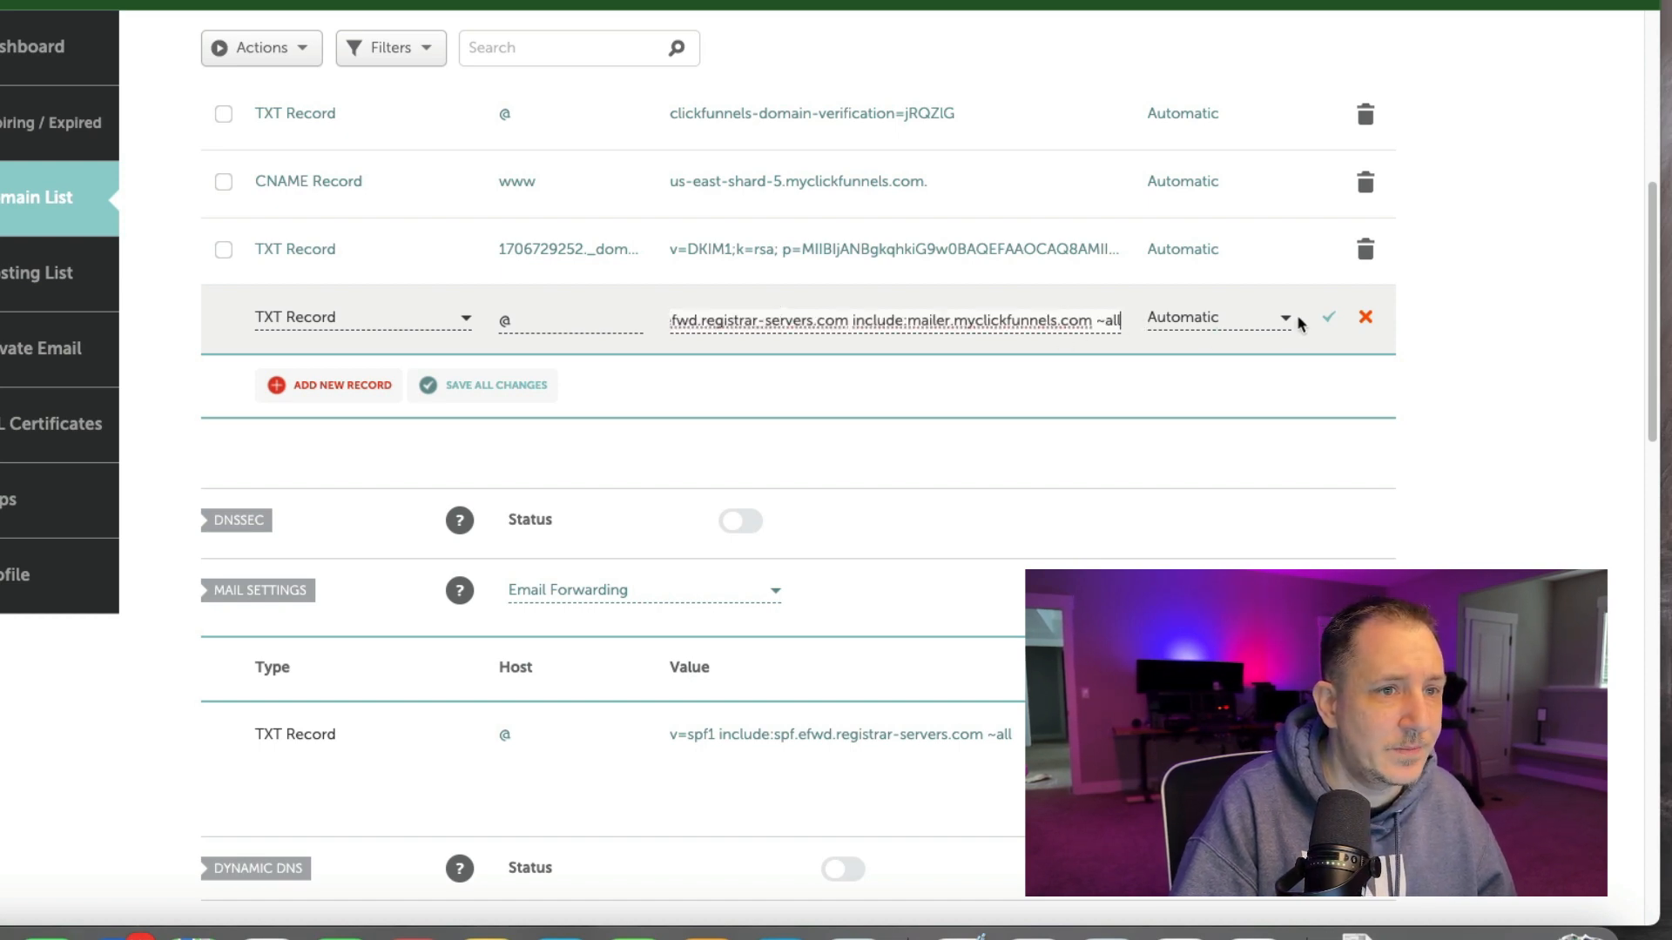
click(1329, 319)
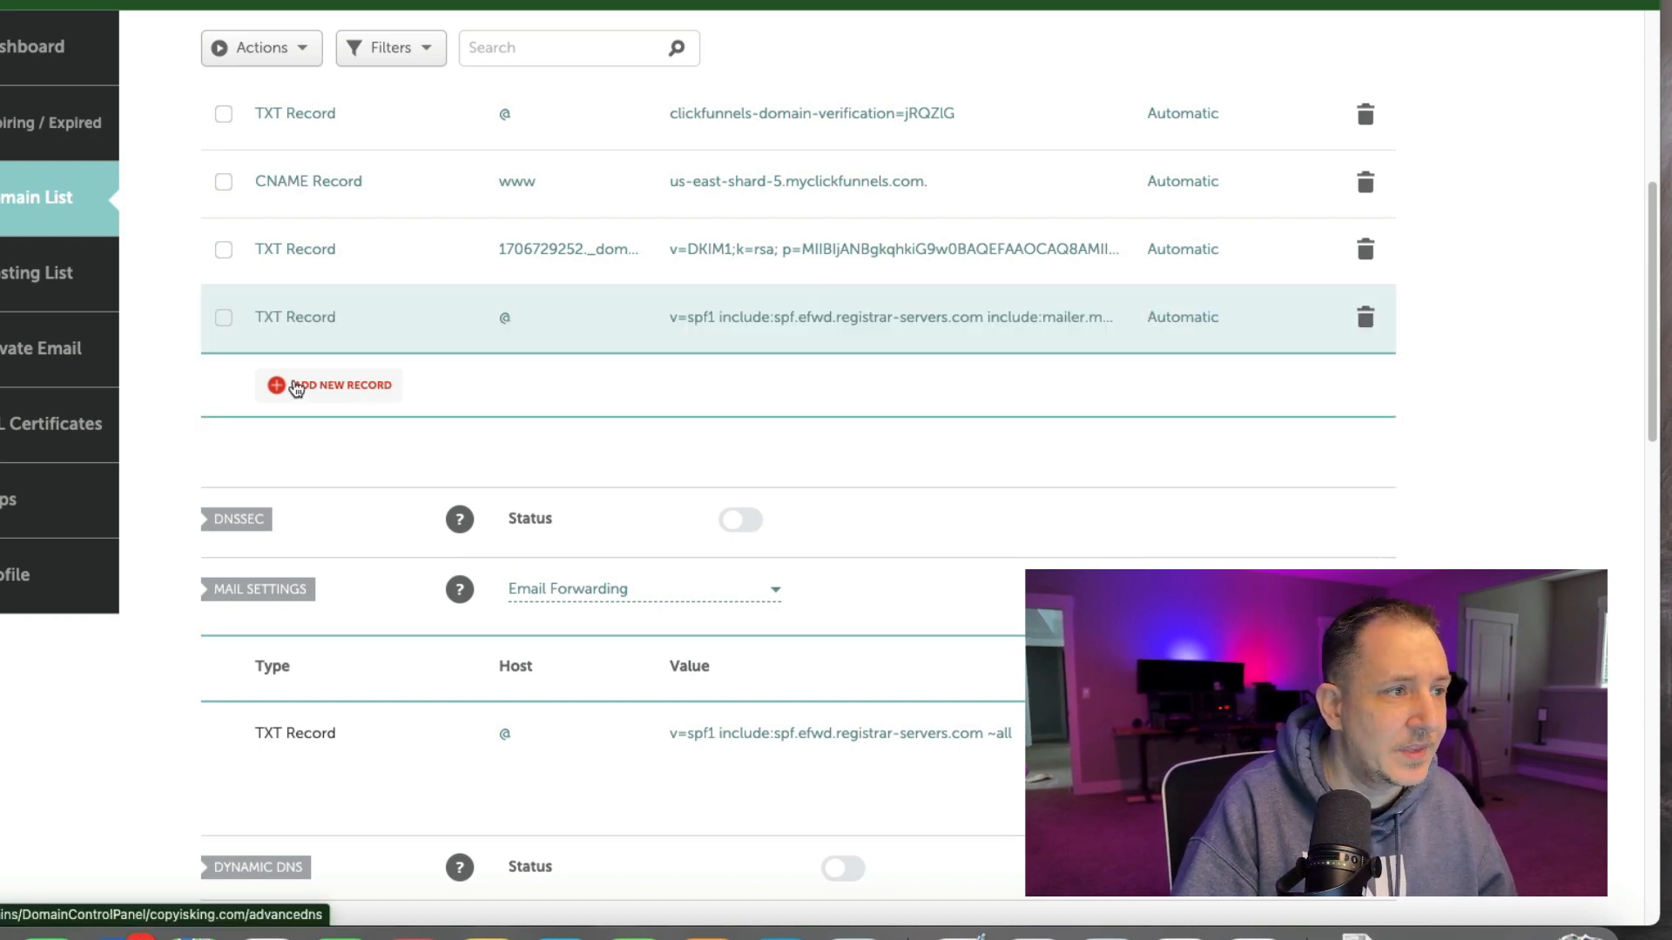
Add a TXT record with host _dmarc and value v=DMARC1; p=none; and save it.
click(334, 389)
scroll(331, 453, down, 3)
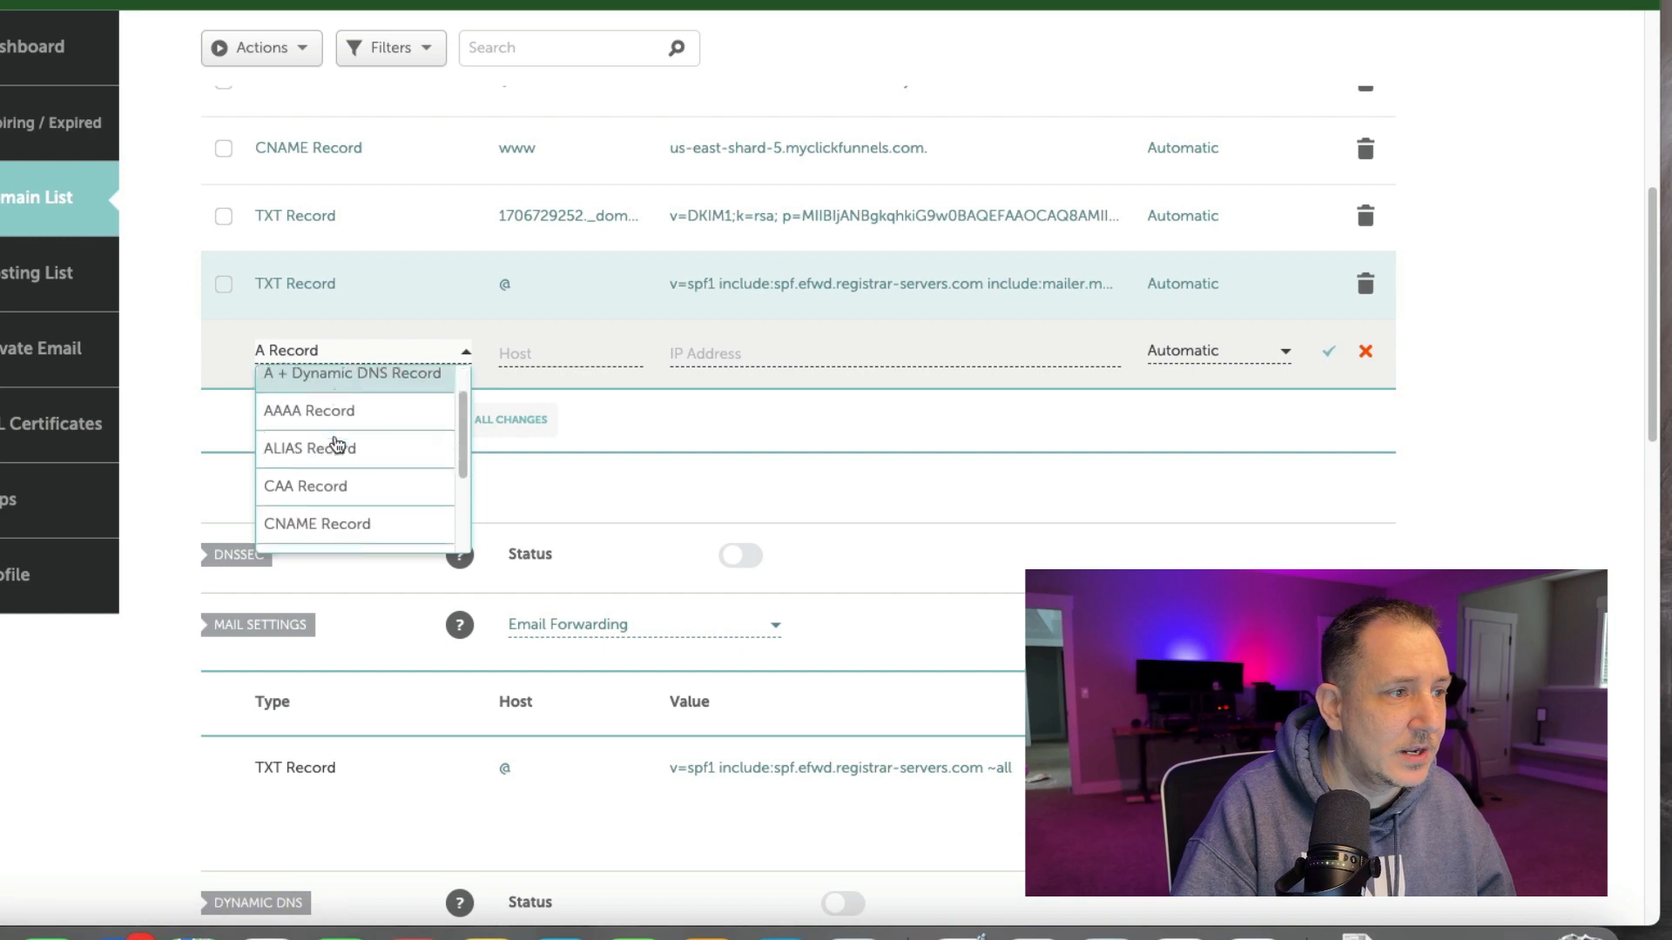
click(331, 520)
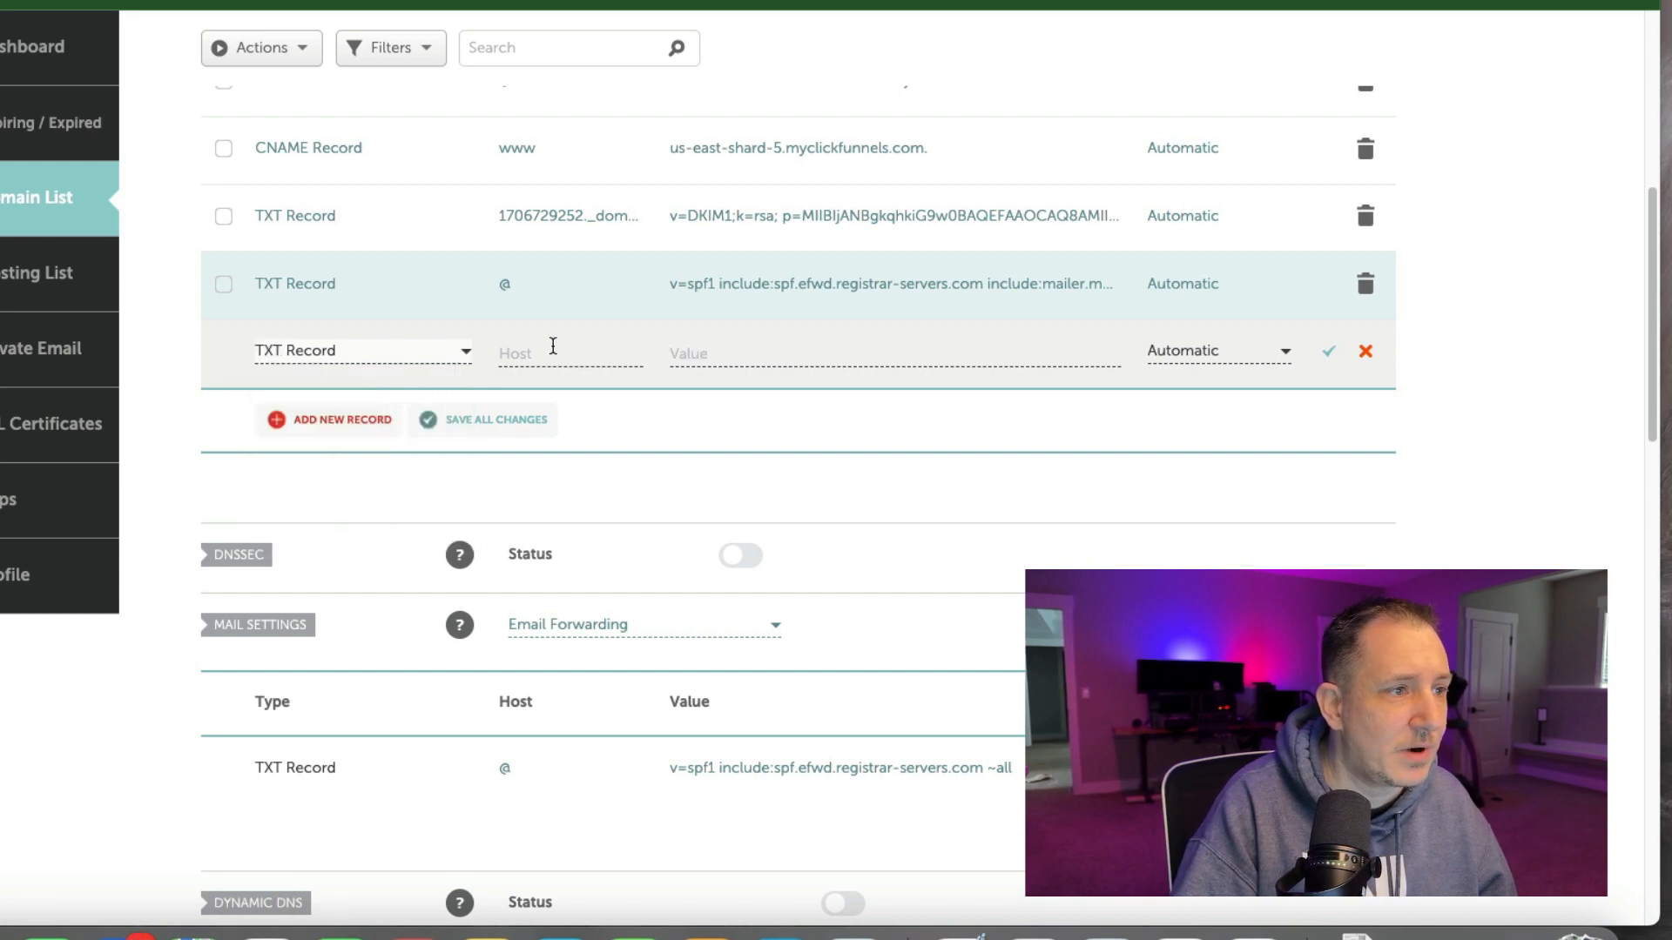
click(553, 346)
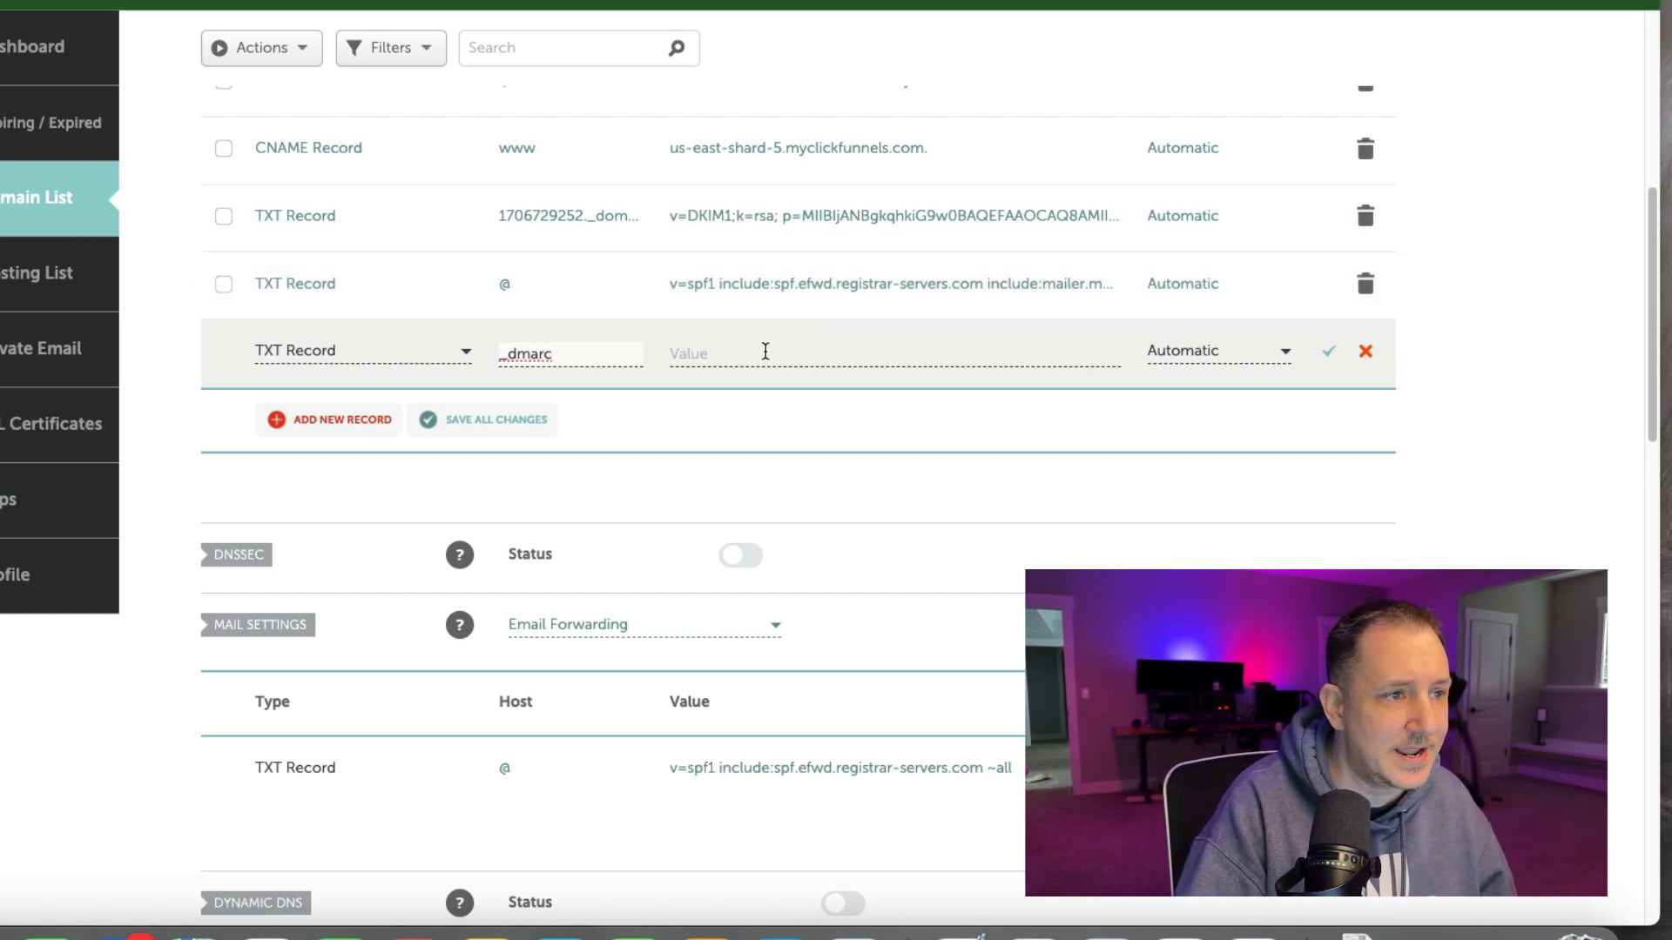
click(765, 351)
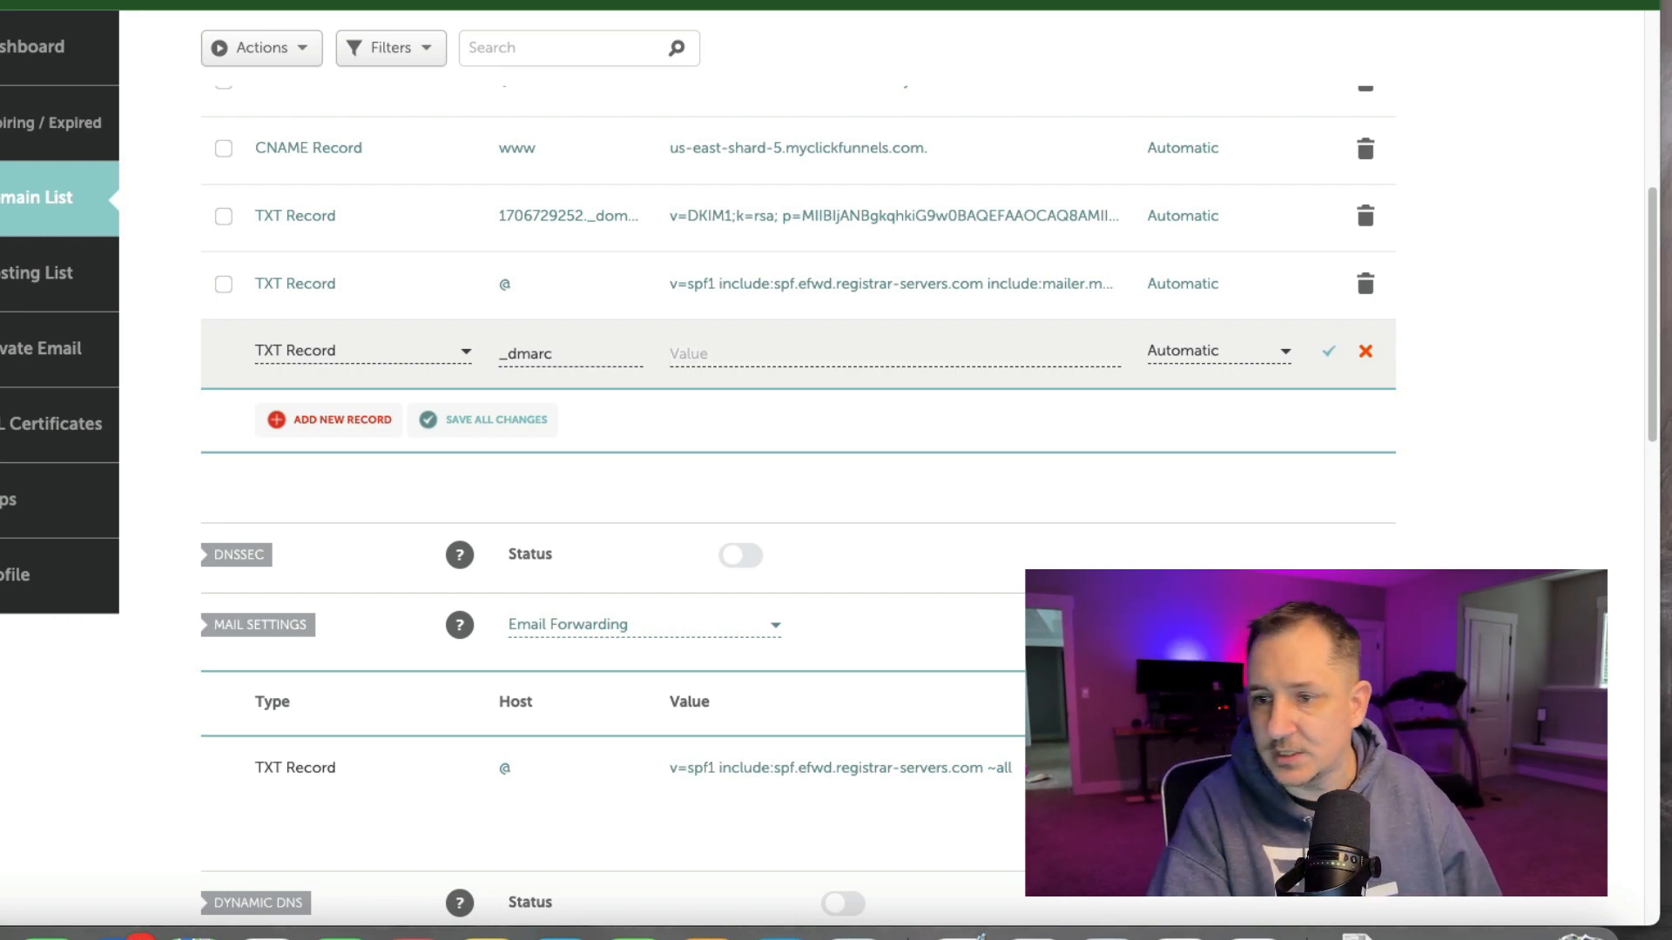
click(806, 353)
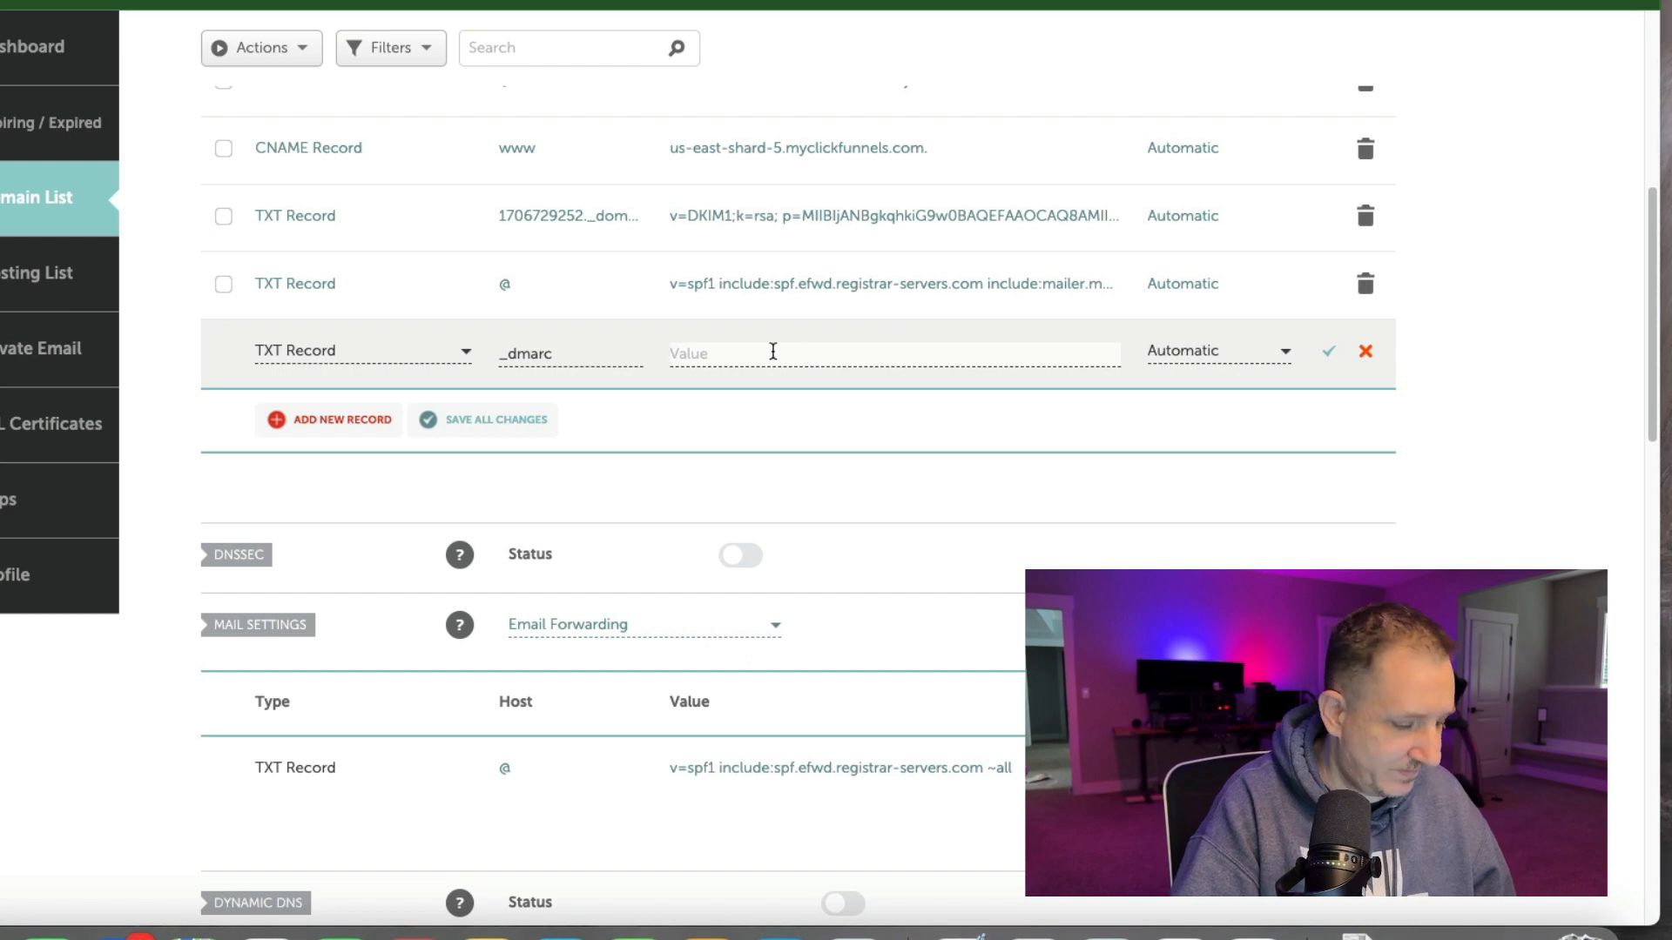
text(v=DMARC1; p=none;)
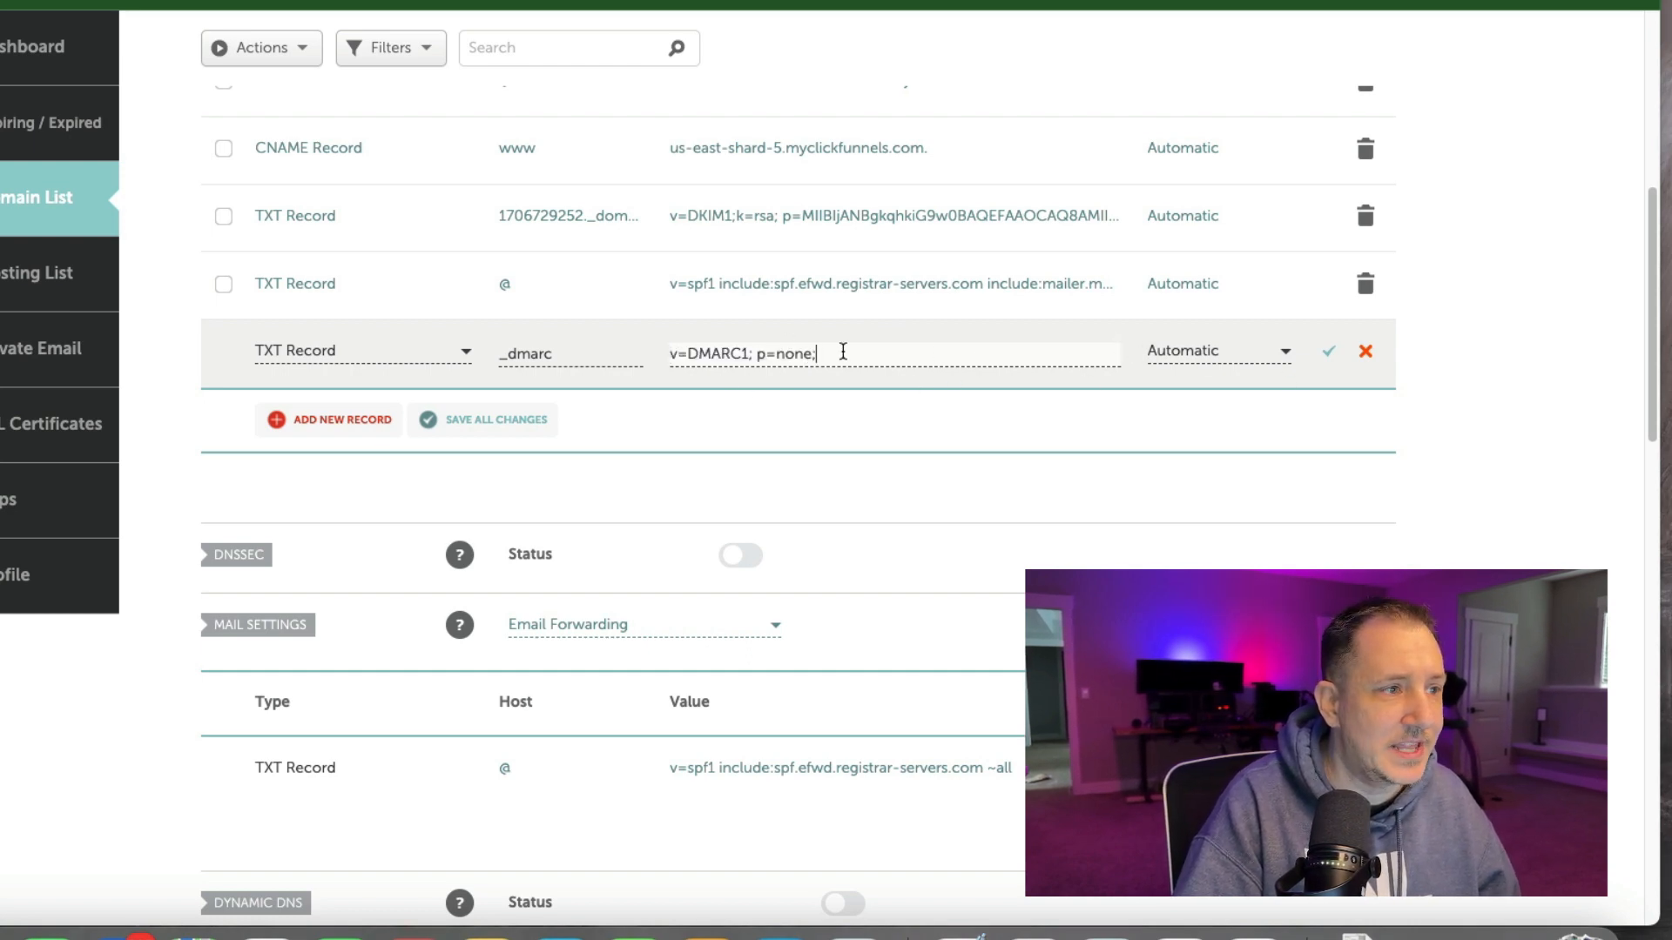
scroll(410, 291, up, 3)
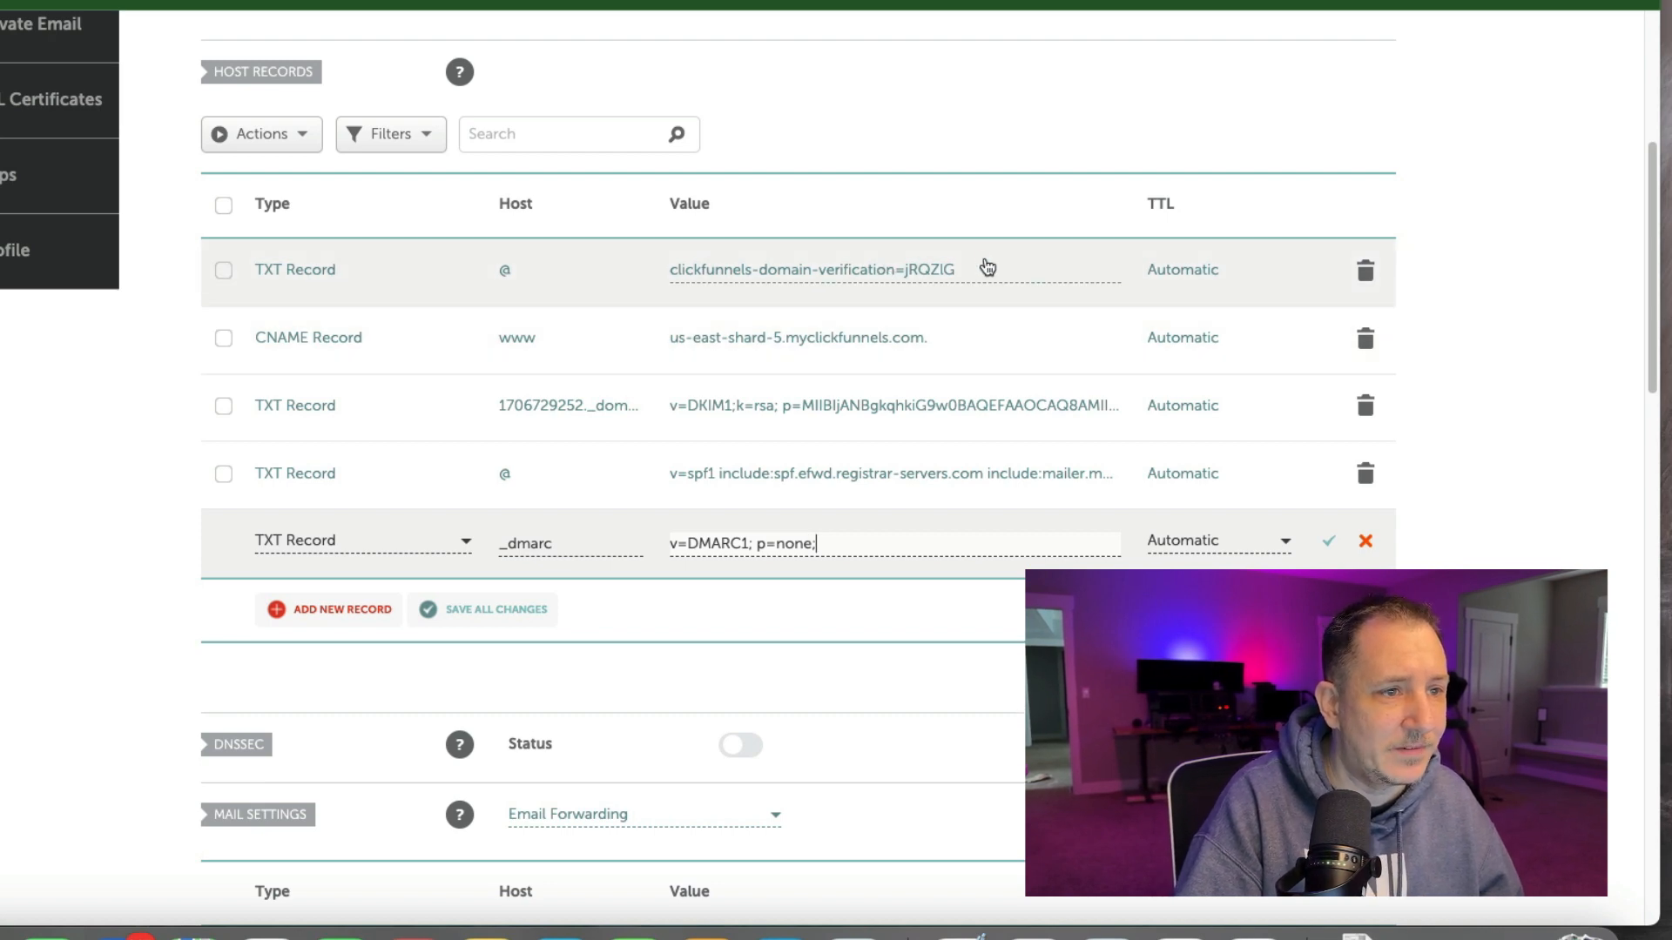
scroll(683, 376, down, 1)
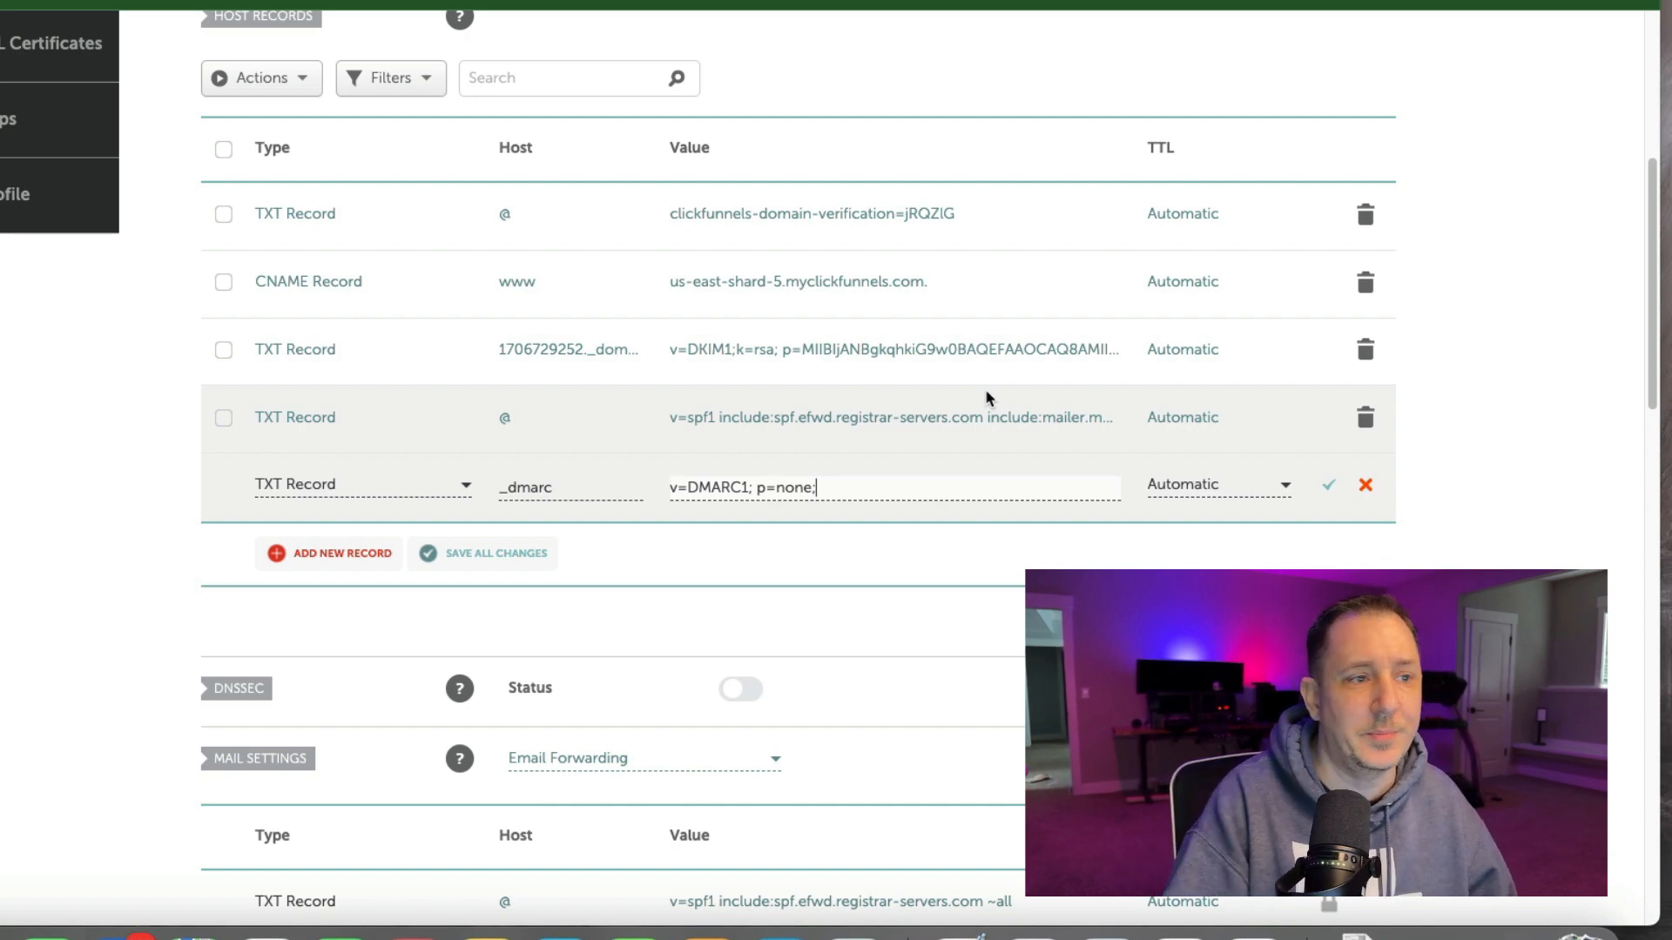
click(1328, 486)
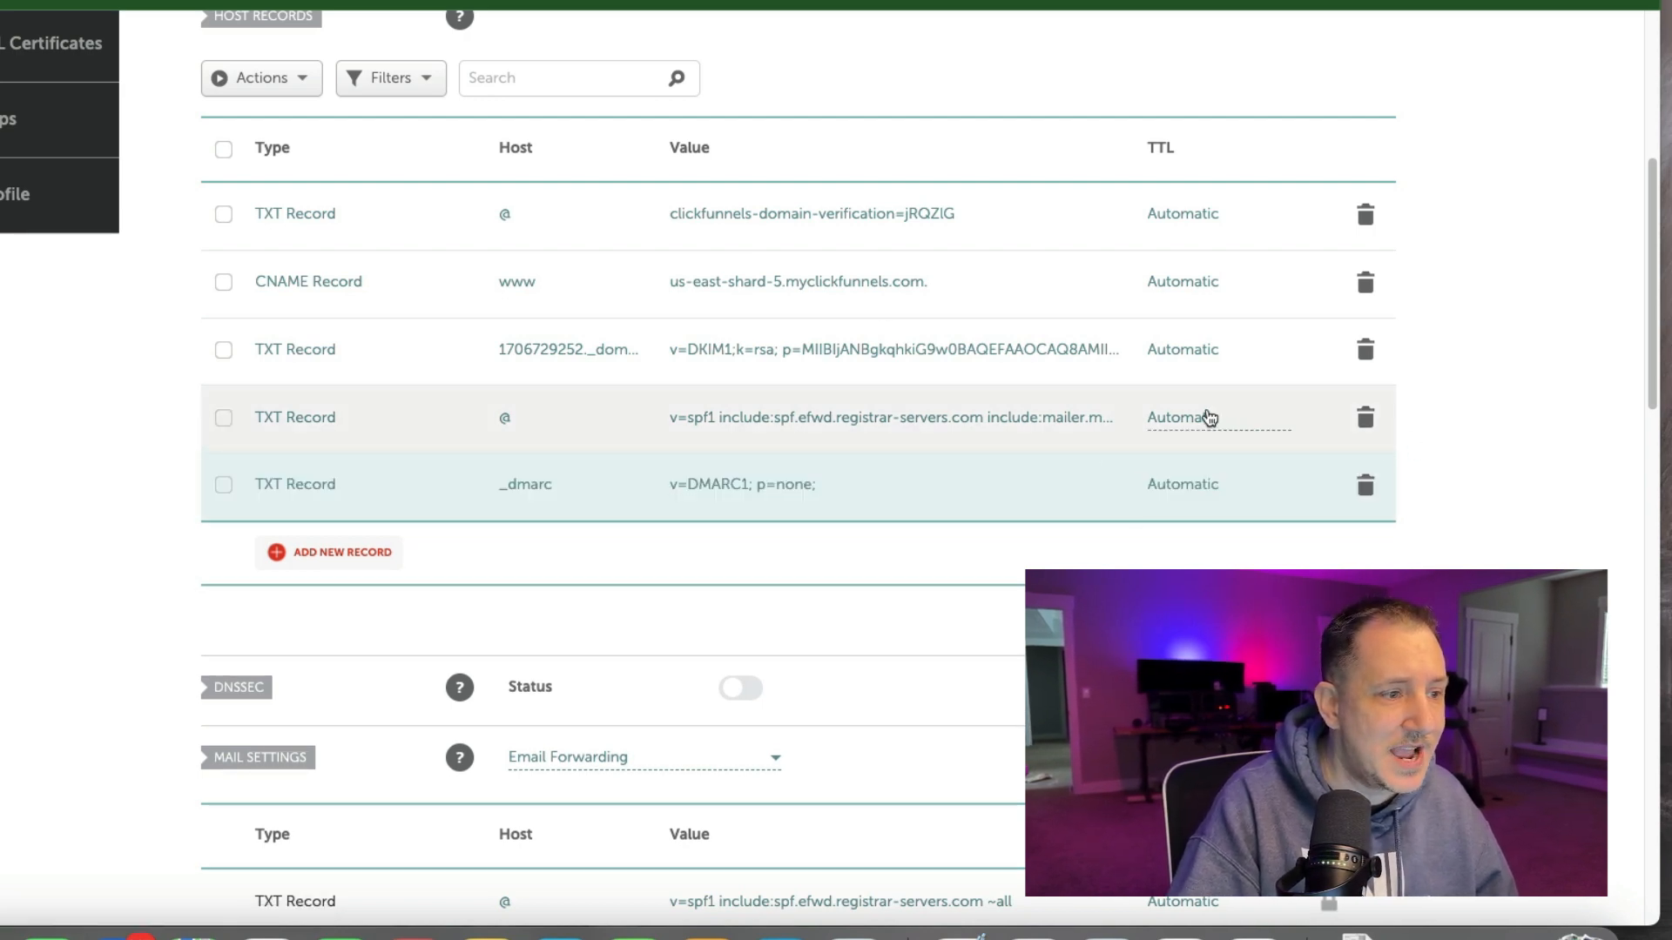
scroll(1207, 413, down, 3)
scroll(1207, 414, up, 4)
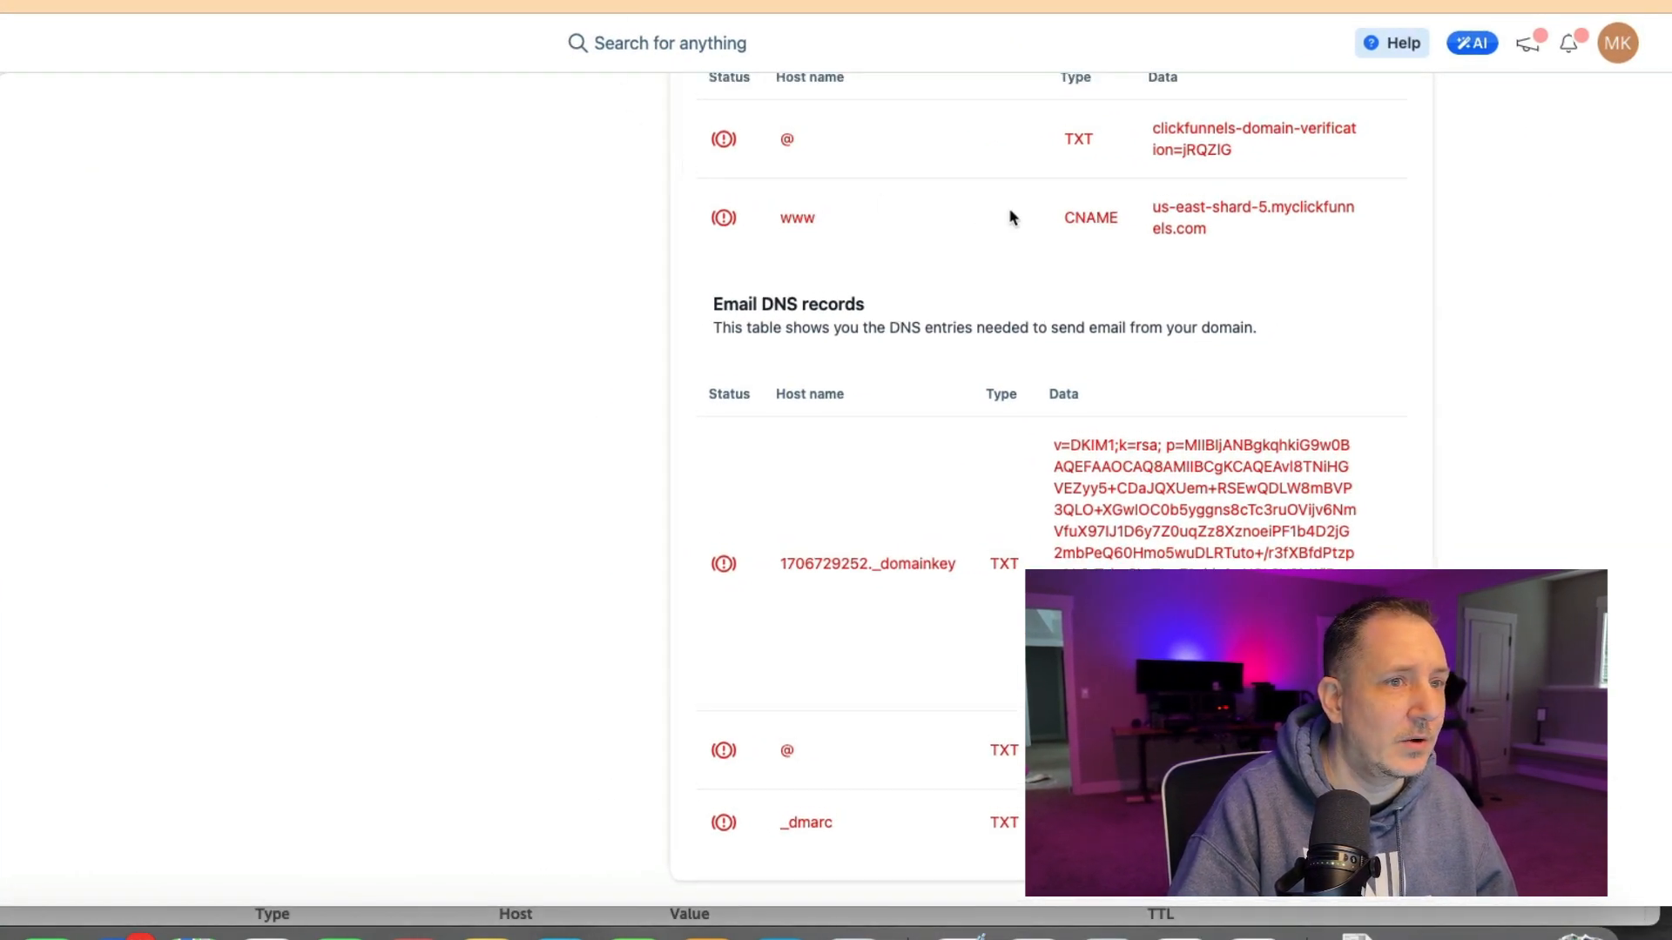
scroll(1394, 265, up, 5)
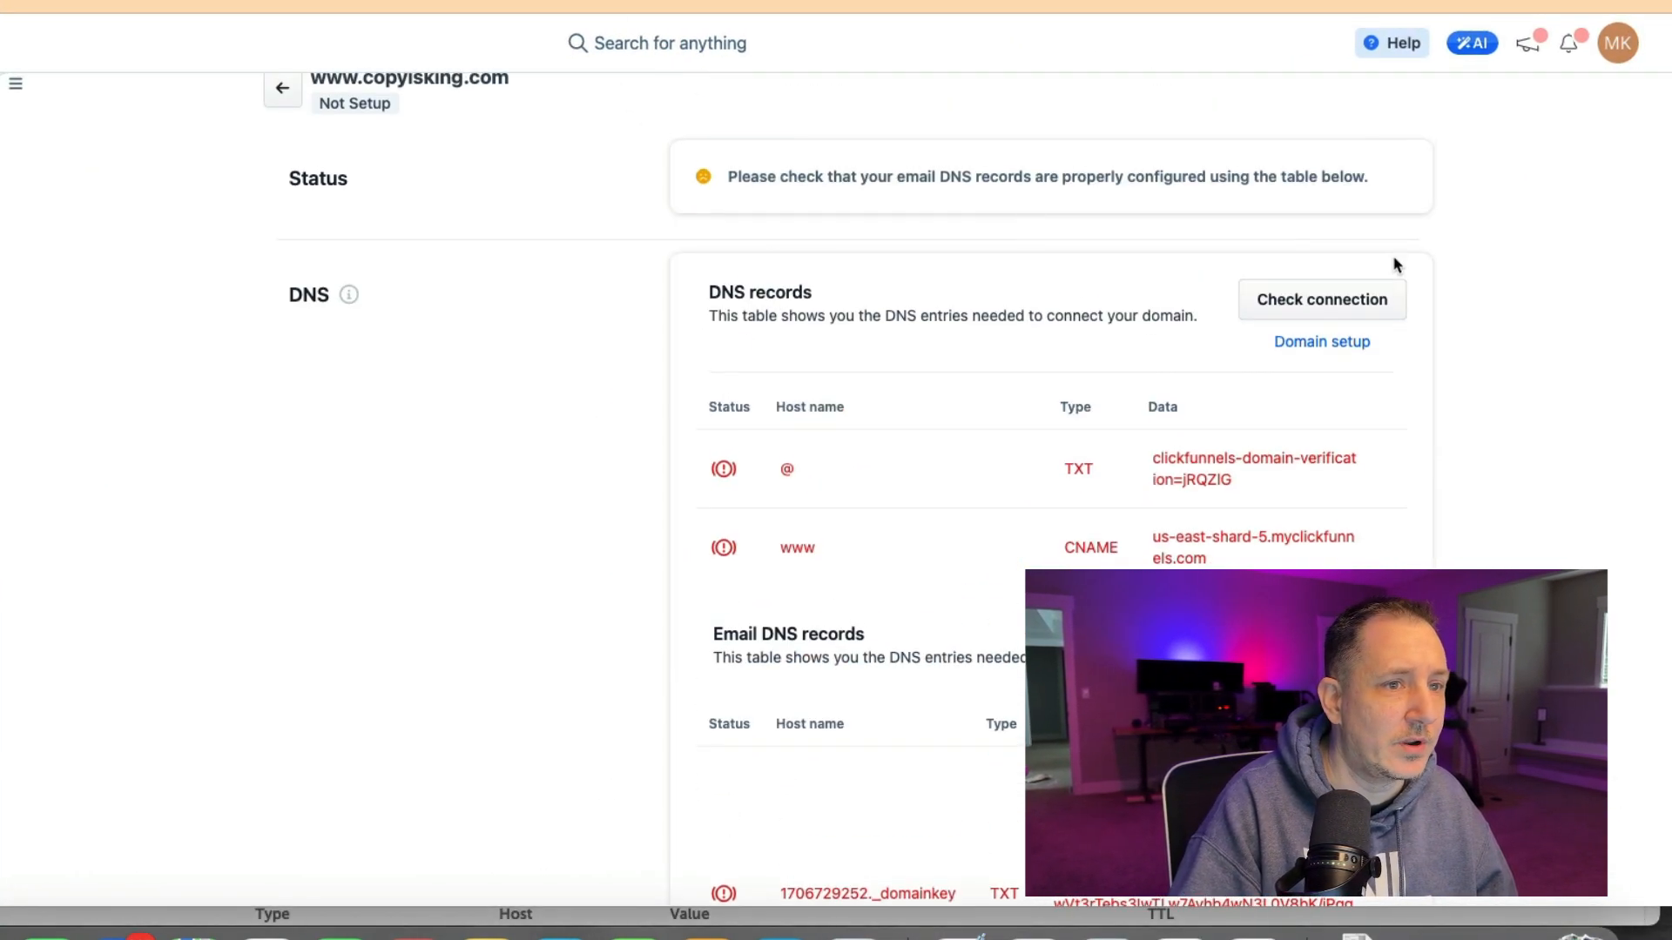
click(1321, 301)
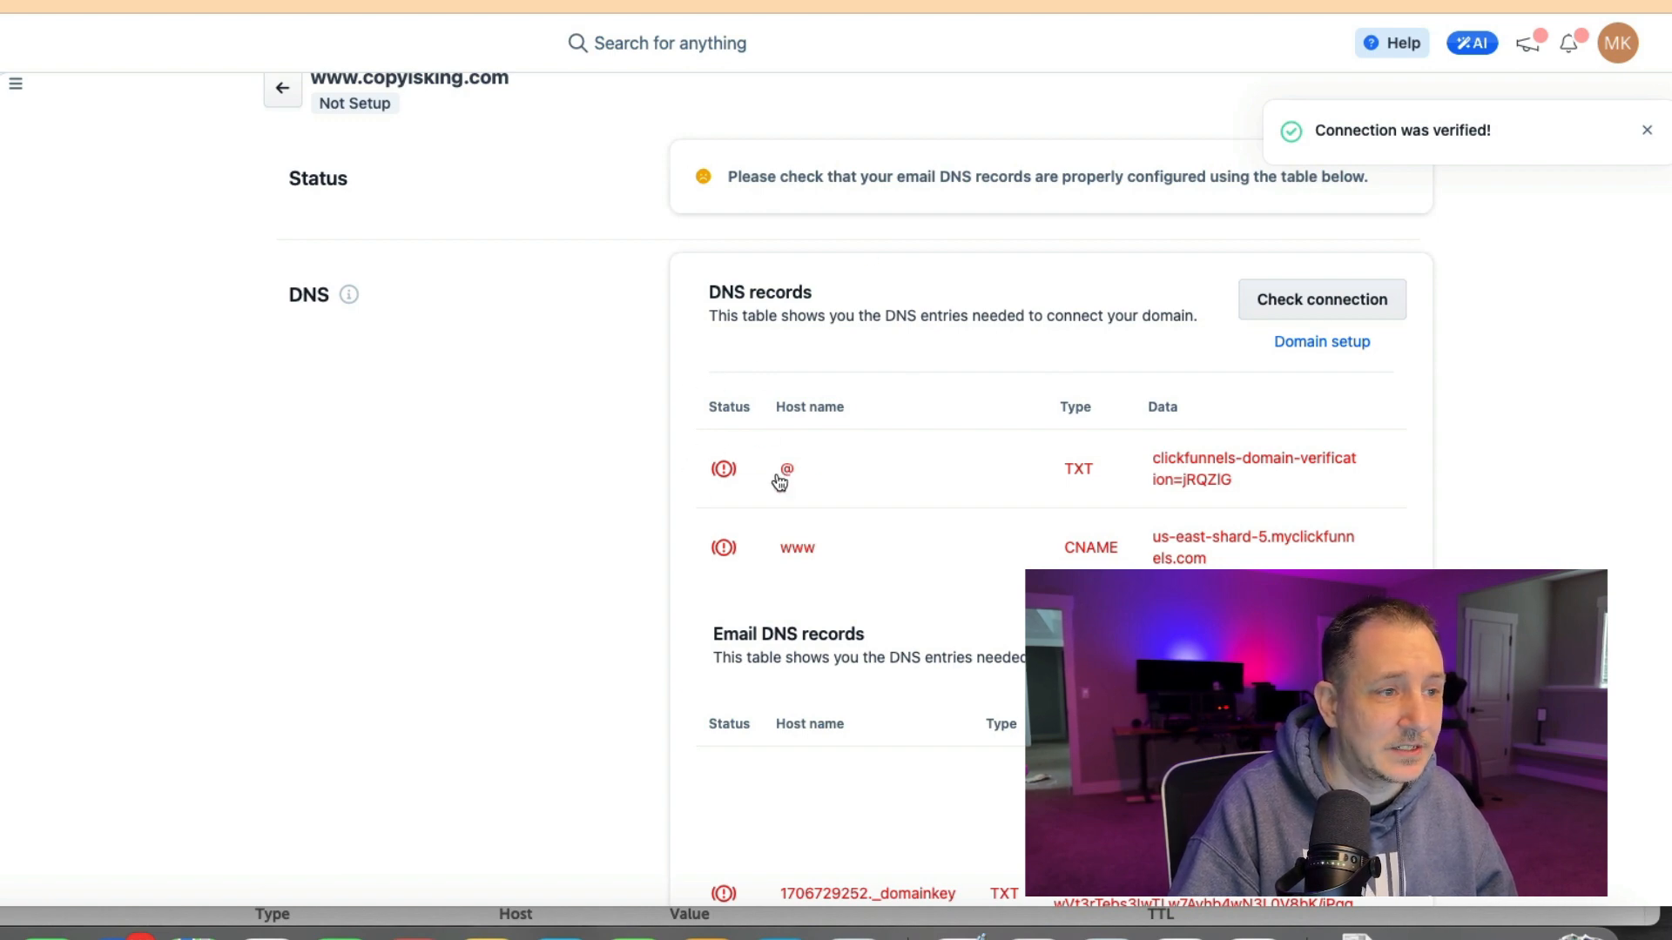
Open the DNS table, review the status of each site and email record, and return to the domains list.
scroll(779, 482, down, 5)
scroll(775, 500, up, 6)
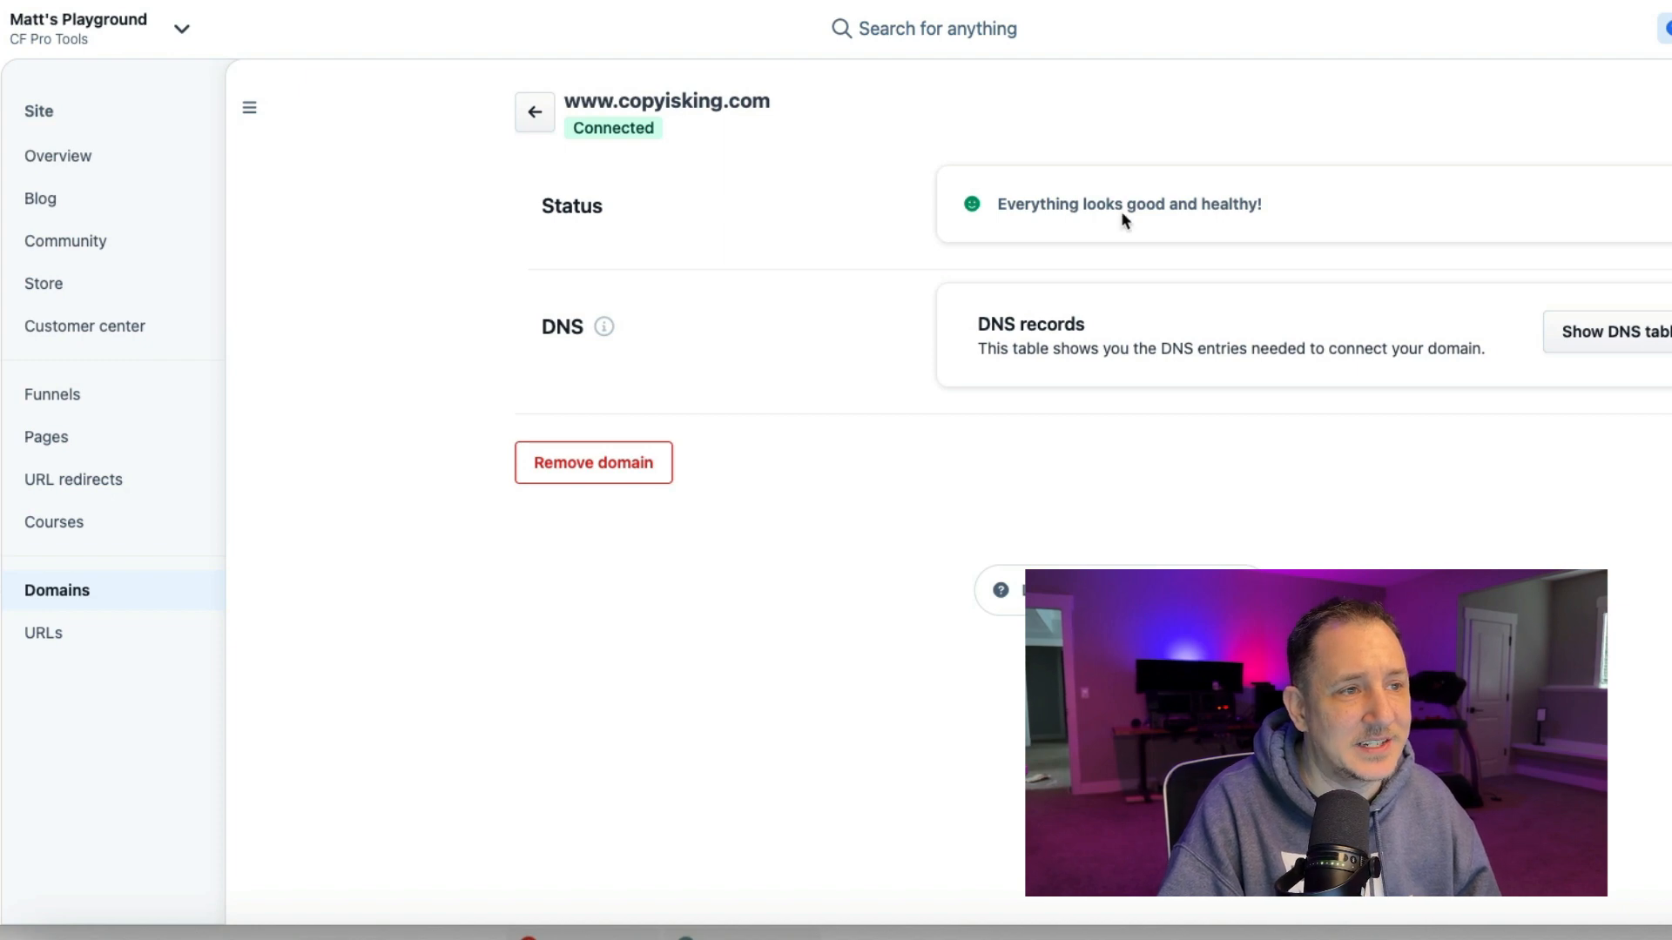
click(1590, 329)
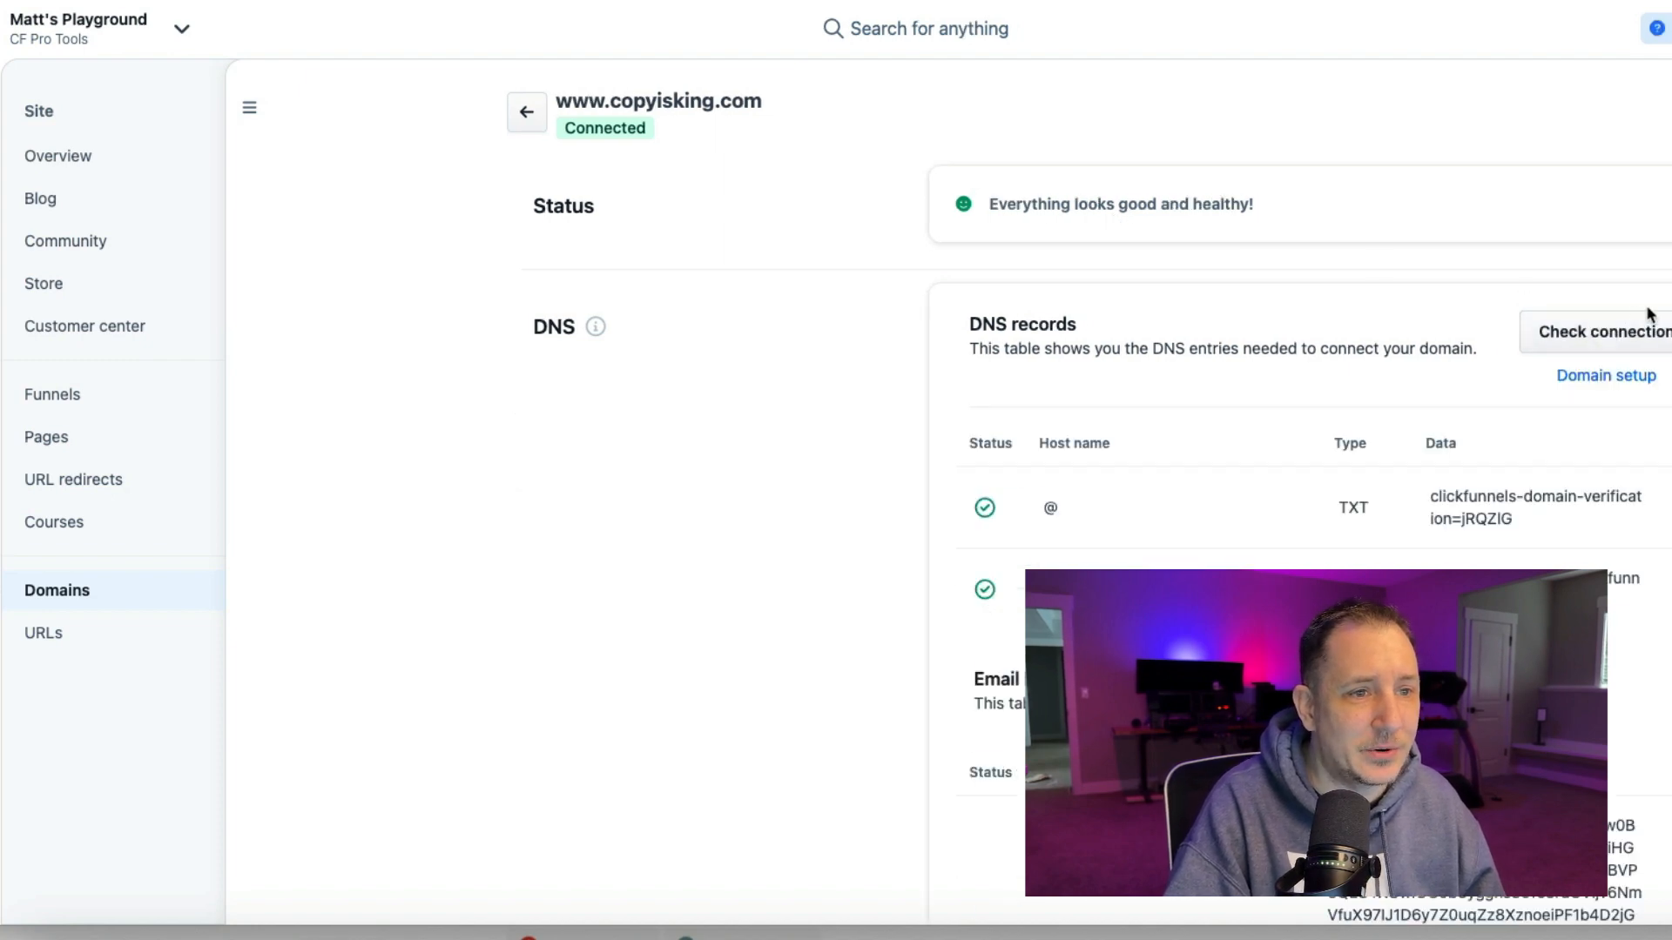
scroll(1611, 335, down, 3)
scroll(1048, 250, down, 4)
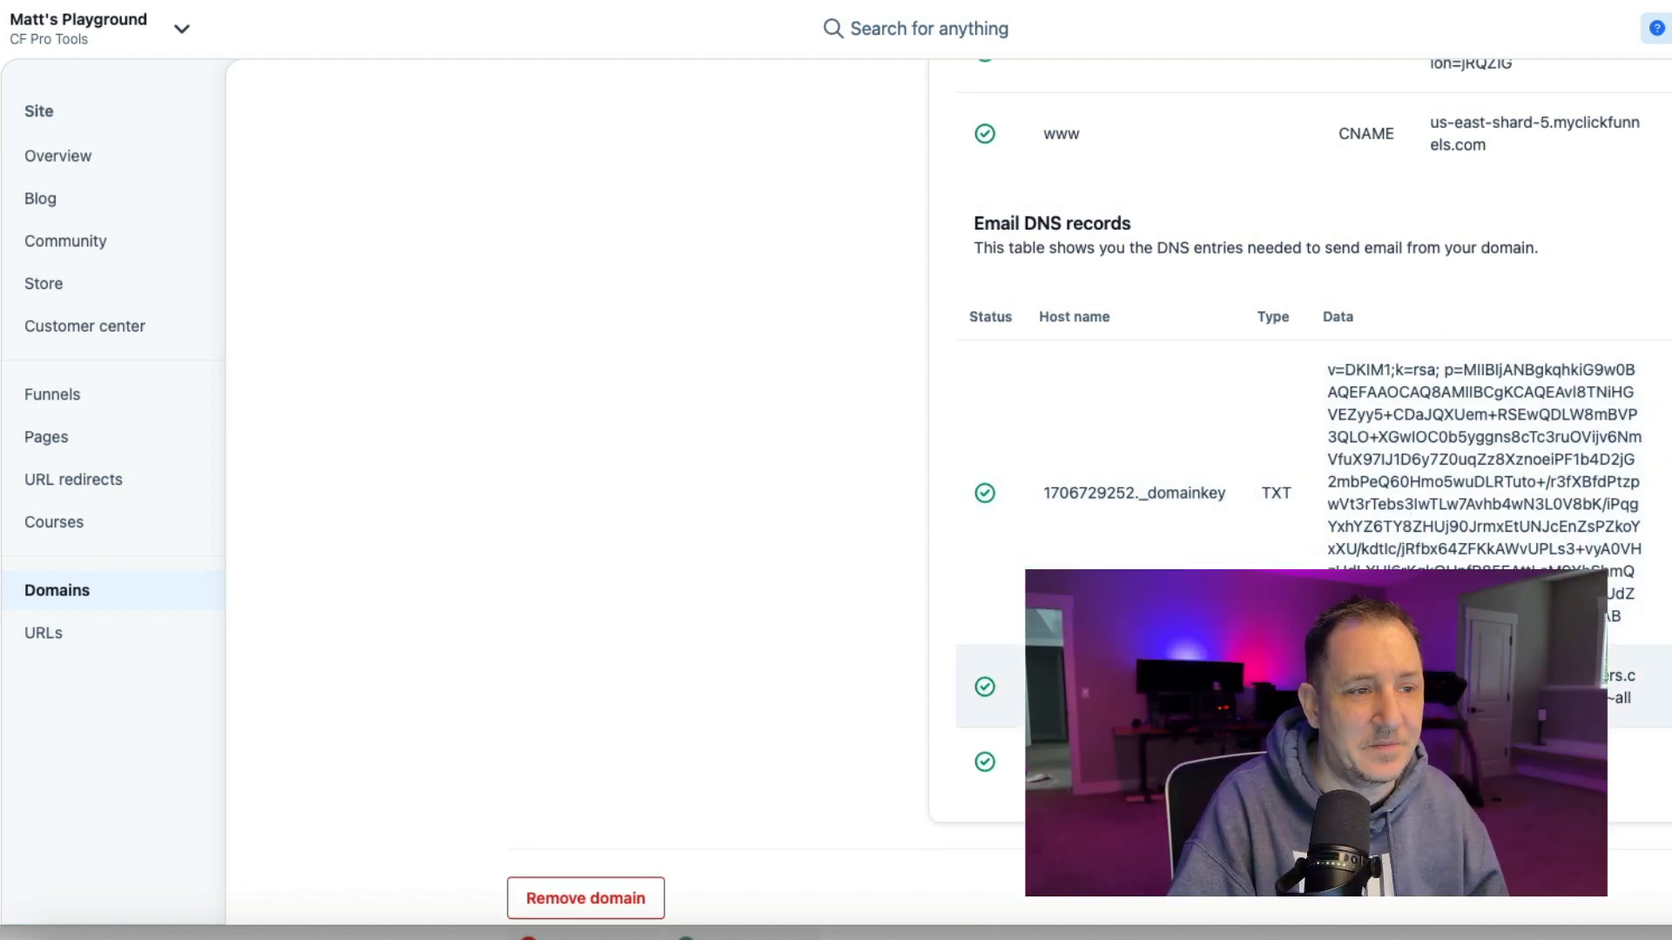
scroll(1329, 567, down, 3)
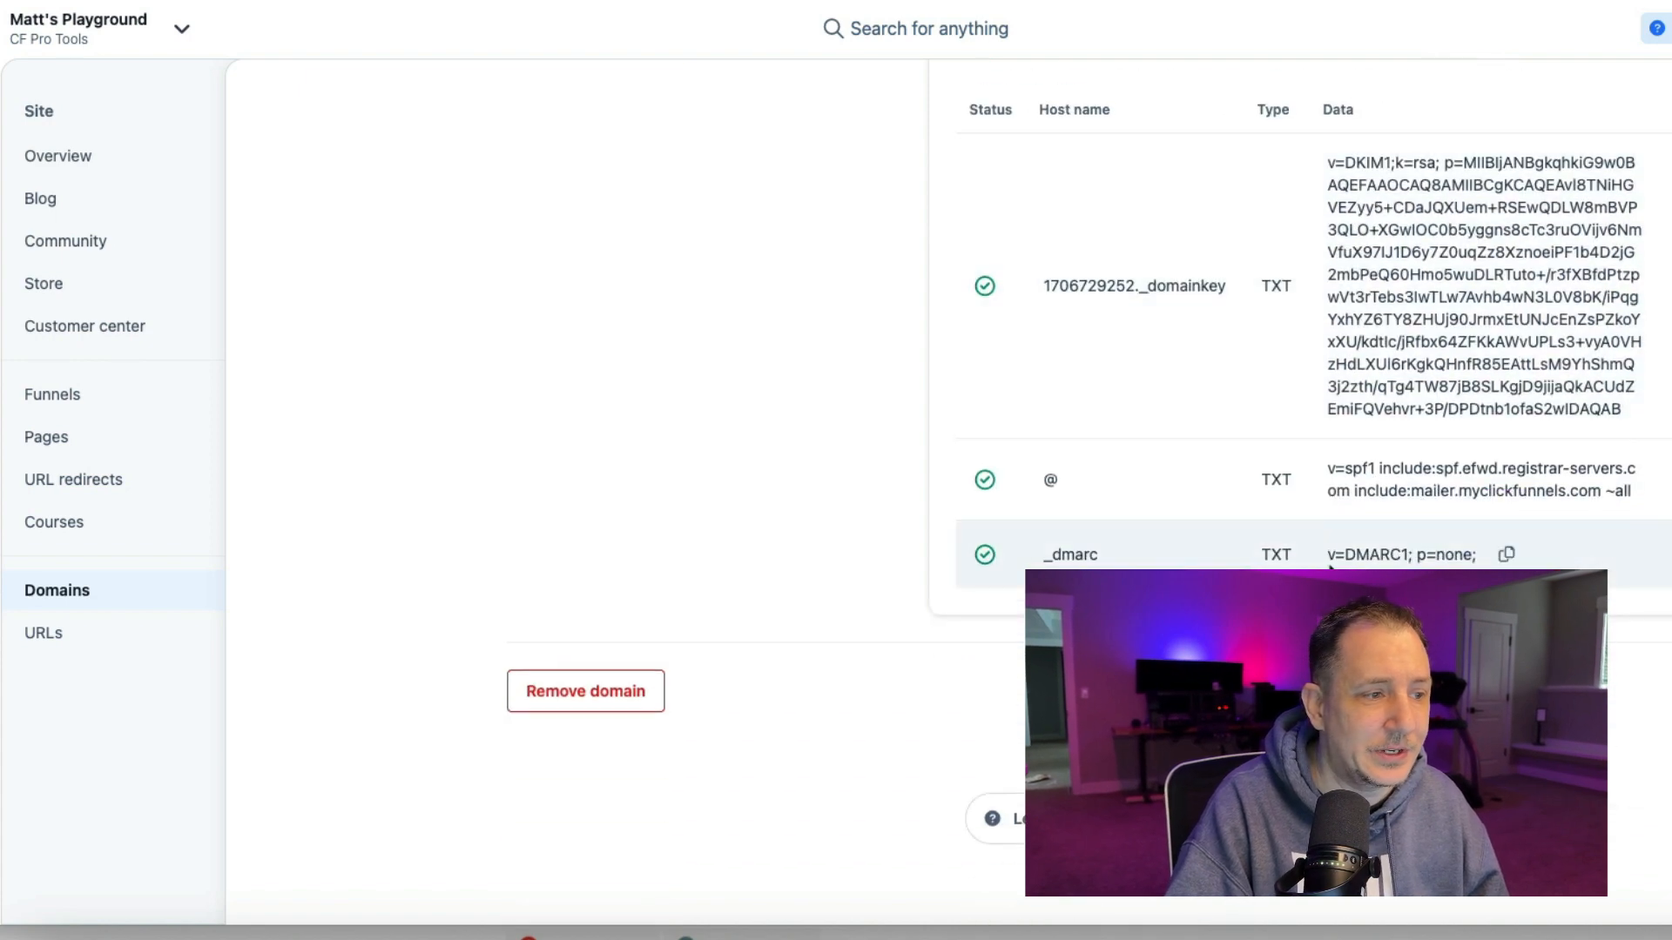
scroll(1330, 567, up, 5)
click(71, 589)
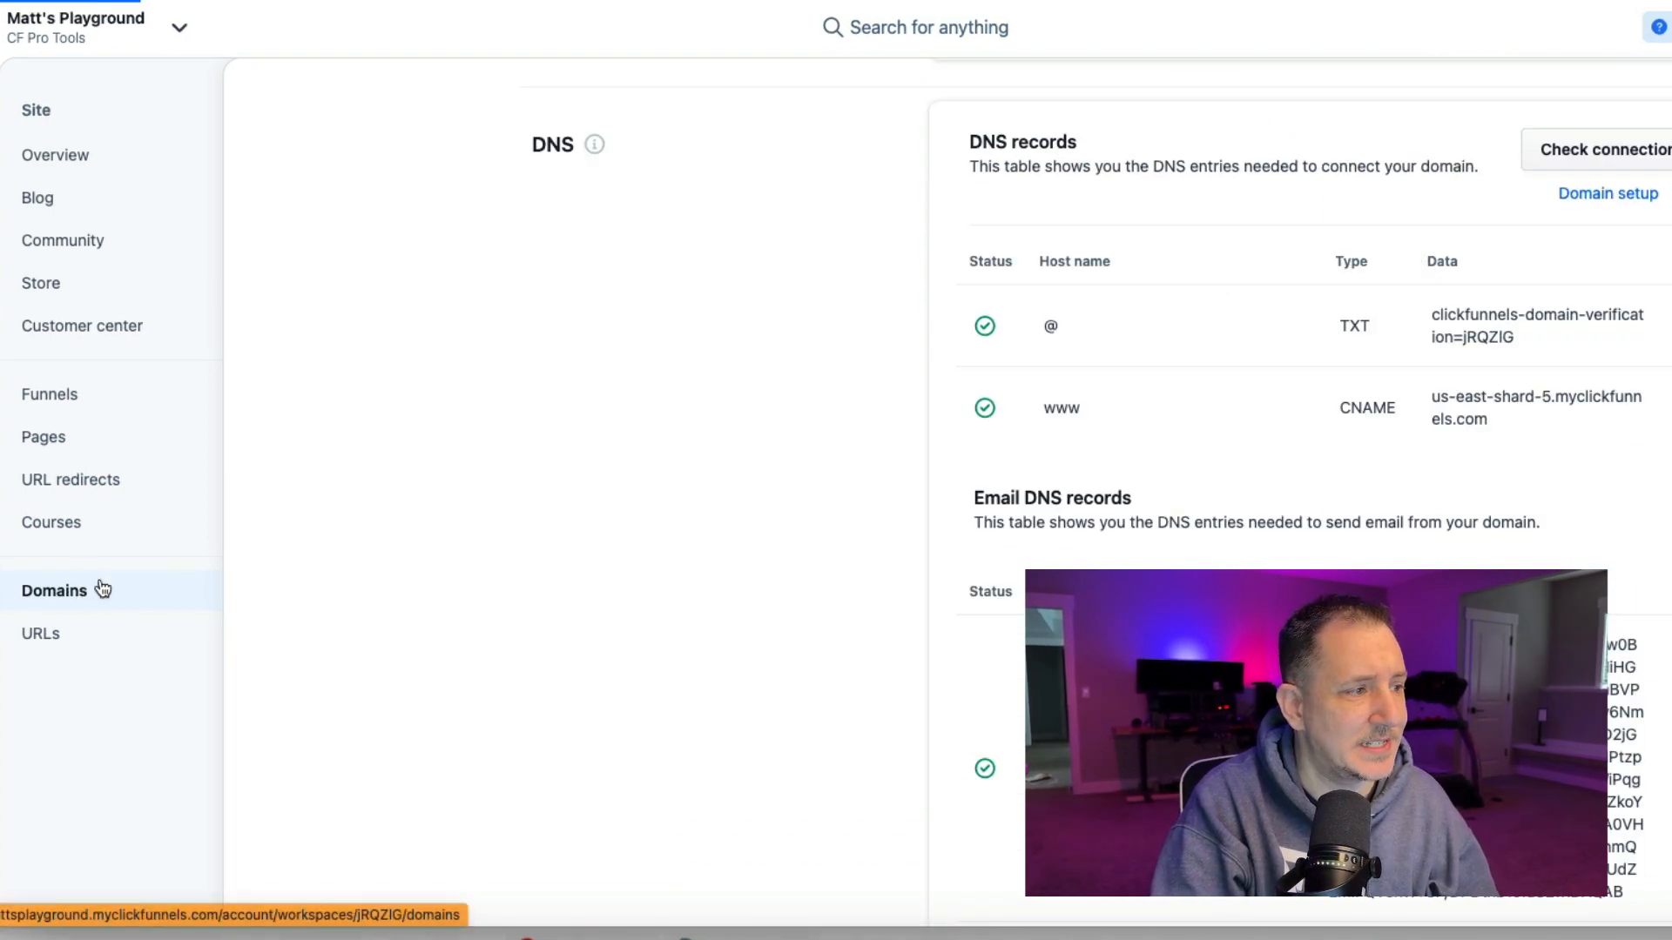